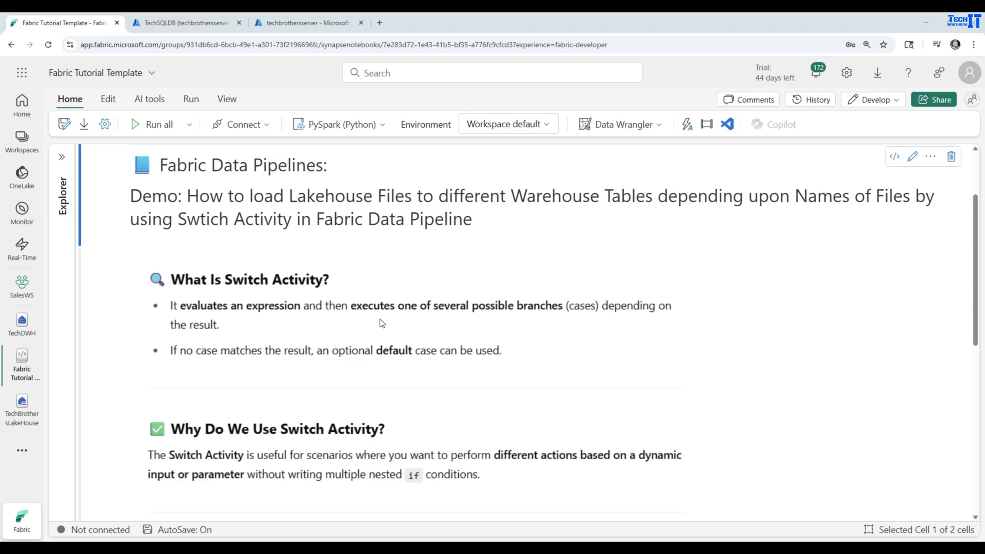
# - Read the notebook's overview of the Switch activity, why it is used and its real-world scenarios
pyautogui.scroll(-1, 381, 323)
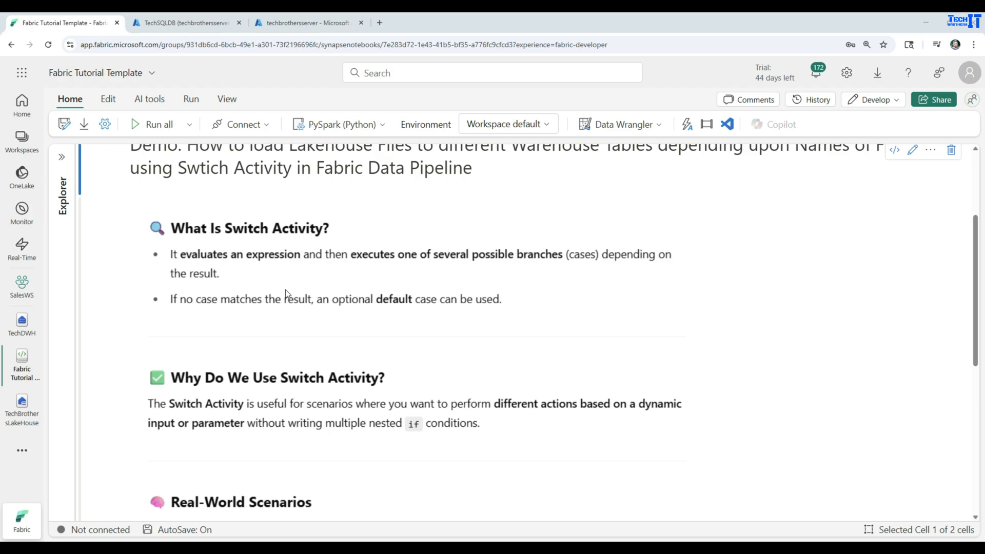
pyautogui.scroll(-3, 286, 293)
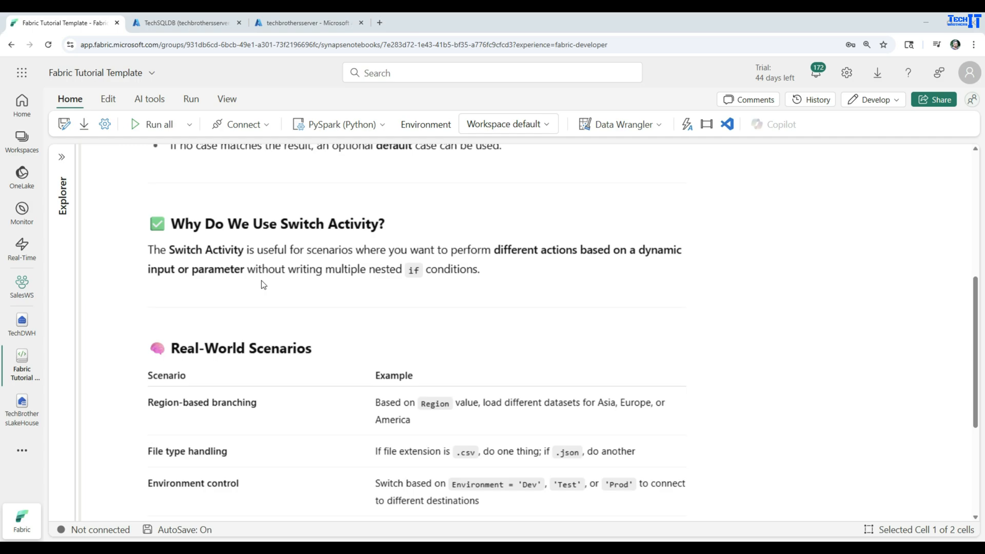
pyautogui.scroll(-2, 276, 290)
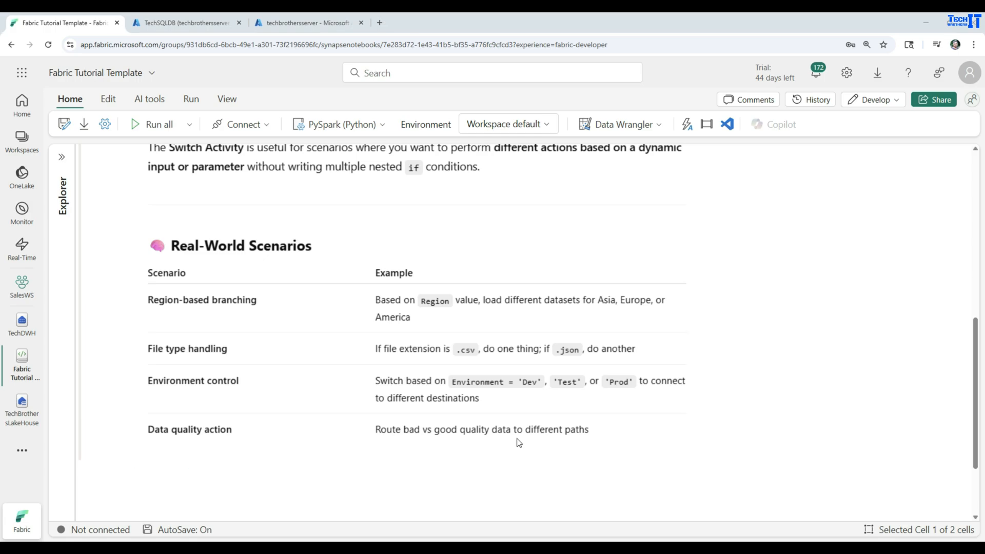
pyautogui.scroll(10, 518, 442)
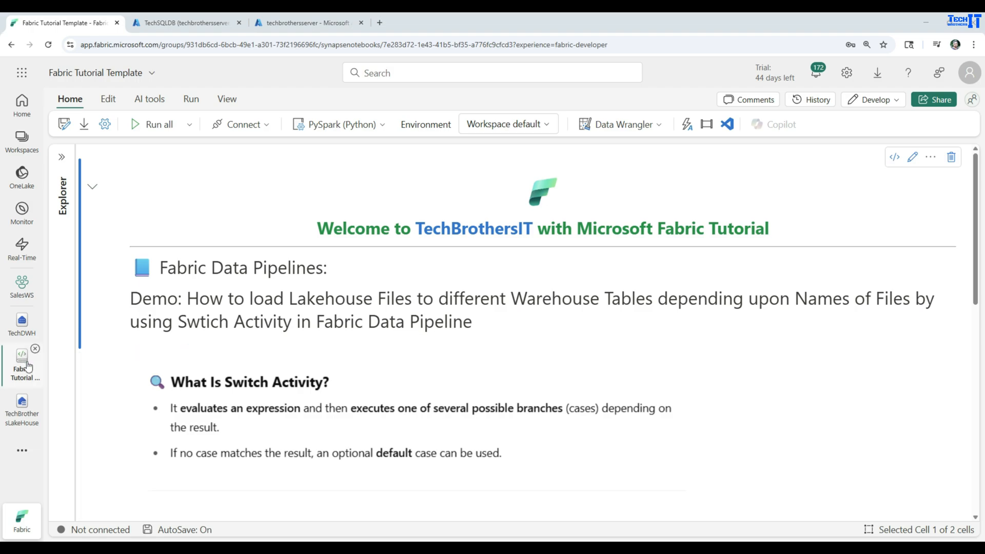
# - Inspect the Staging files in TechBrothersLakeHouse and the regional customer tables in TechDWH, and run the query on customer_Data_Asia
pyautogui.click(24, 418)
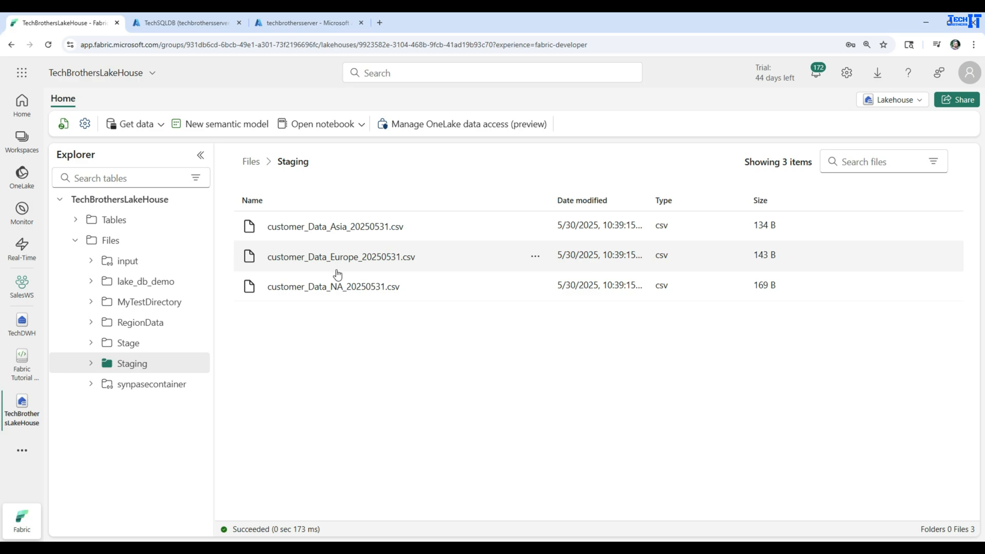
pyautogui.click(23, 334)
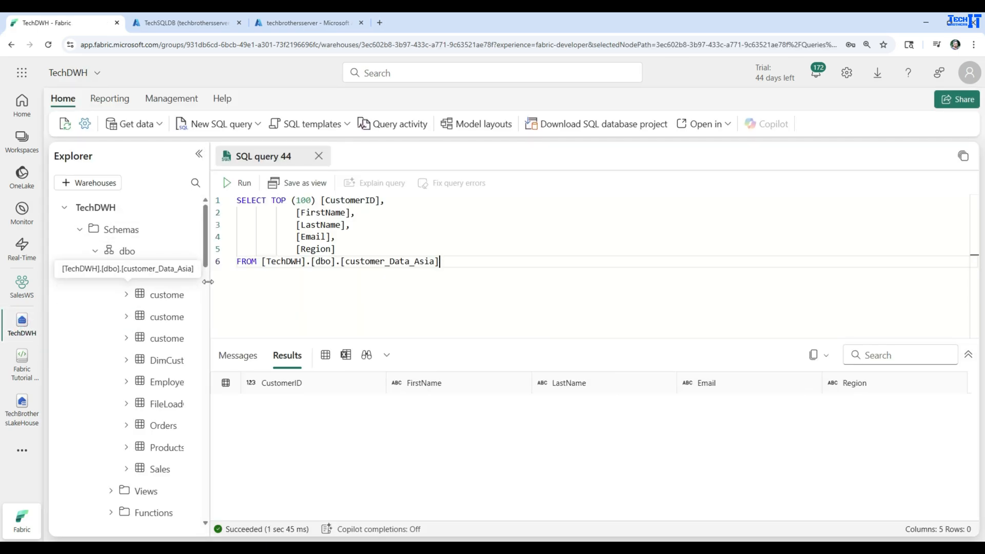
pyautogui.moveTo(208, 282); pyautogui.dragTo(292, 284)
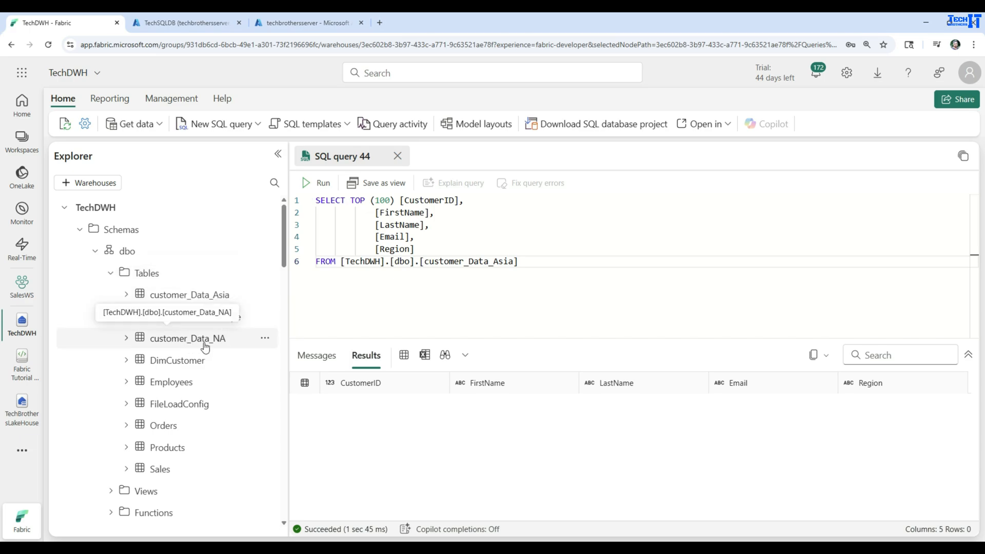
pyautogui.click(320, 184)
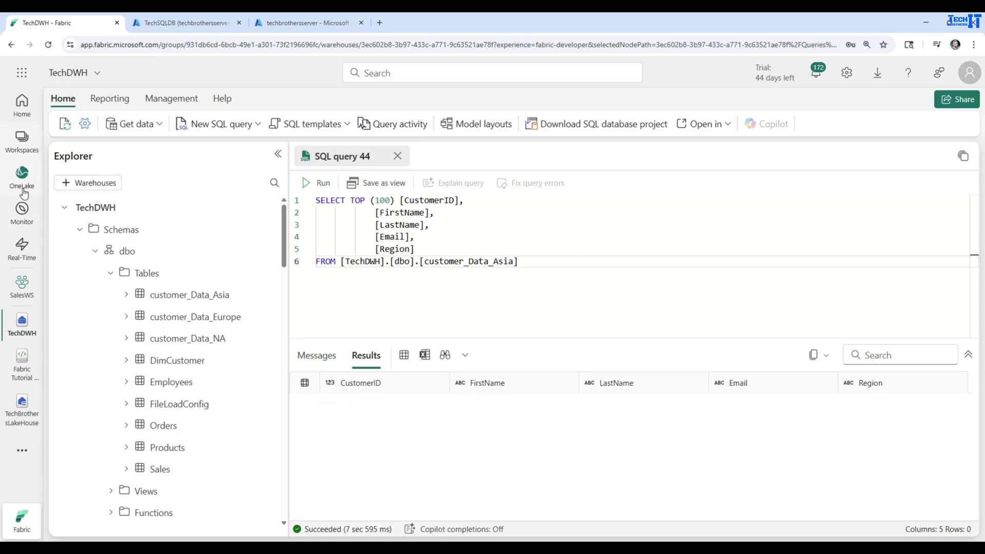
# - Create a data pipeline named pl_SwitchActivtyDemo in the Pipelines folder of the SalesWS workspace
pyautogui.click(21, 283)
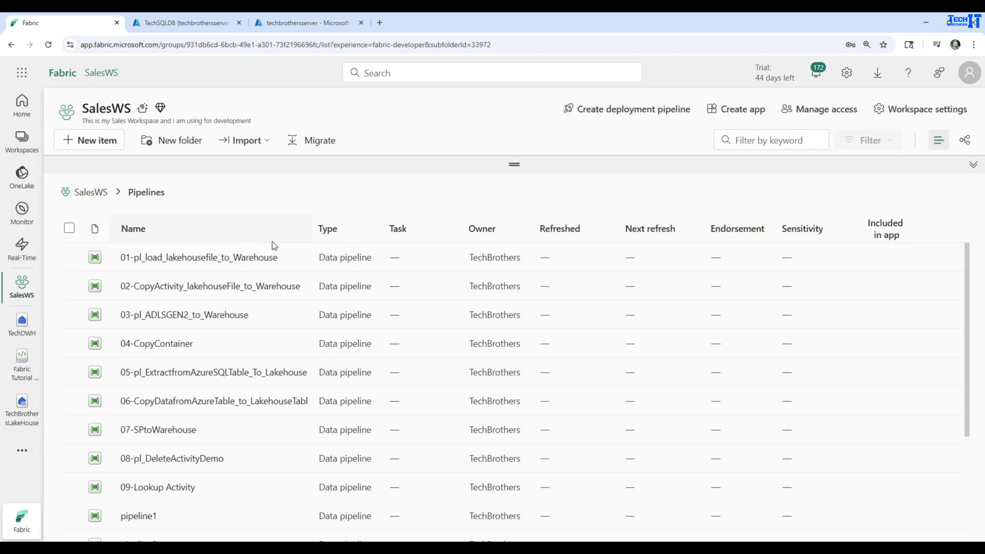
pyautogui.click(93, 144)
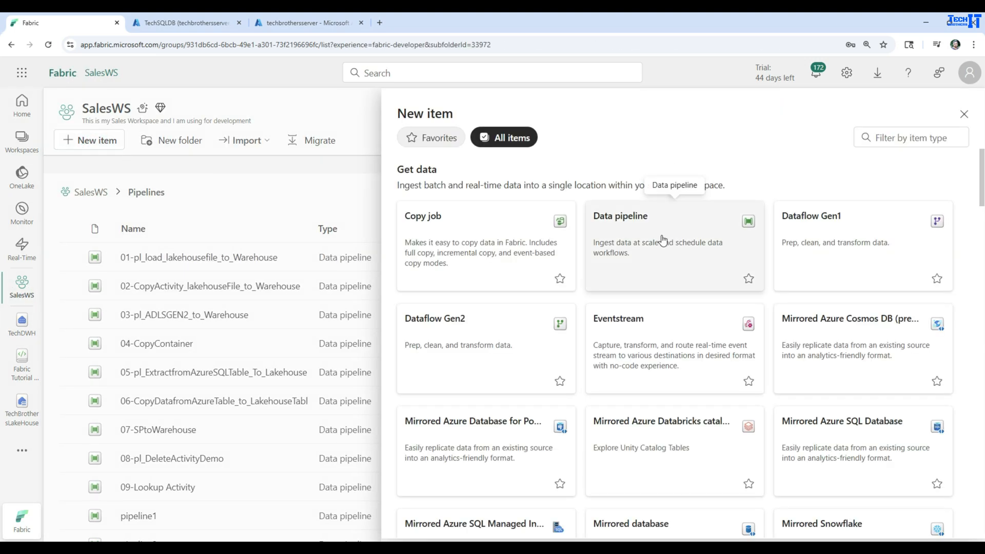
pyautogui.click(663, 240)
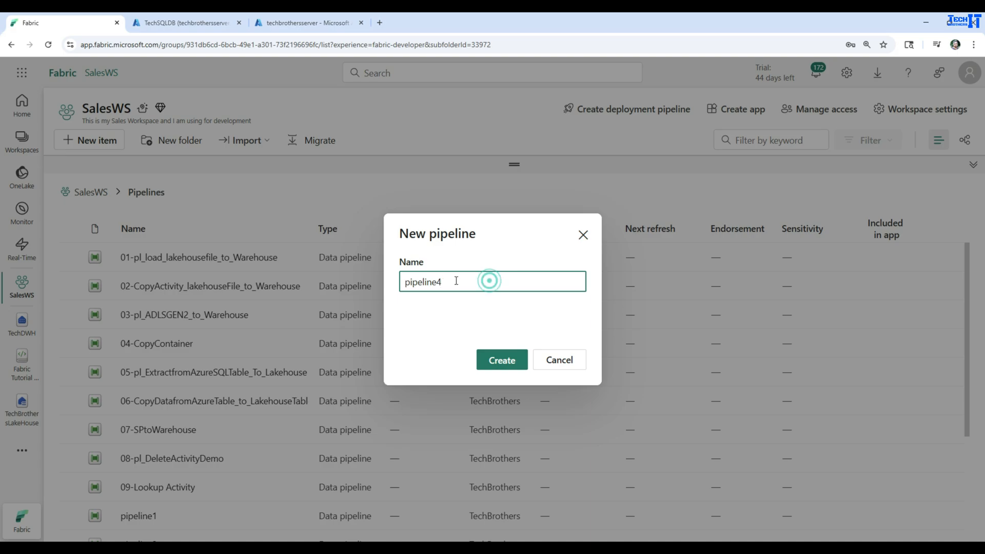
pyautogui.moveTo(487, 281); pyautogui.dragTo(360, 281)
pyautogui.write('pl_SwitchActivtyDemo')
pyautogui.click(499, 362)
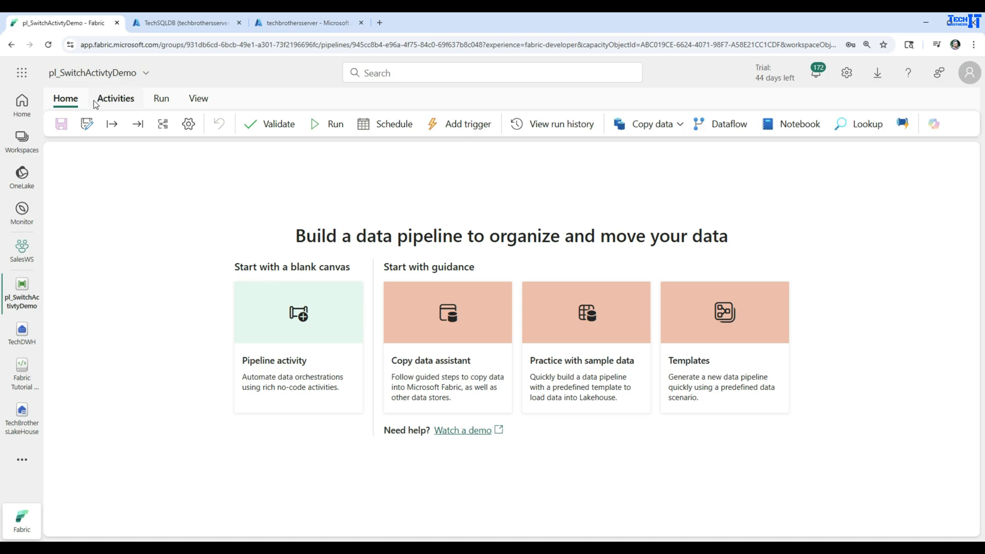
# - Add a Get metadata activity to the pipeline and place it near the top of the canvas
pyautogui.click(109, 103)
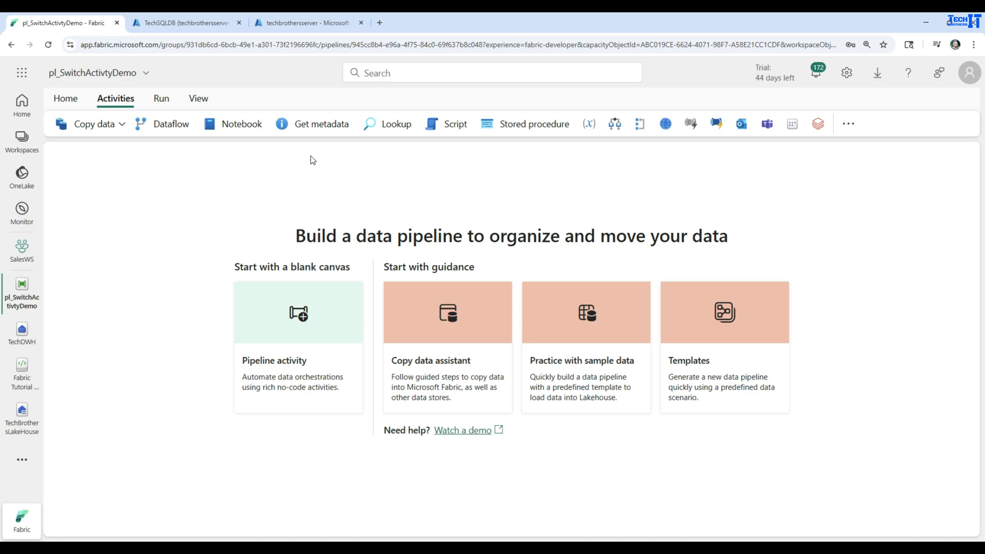
pyautogui.click(315, 129)
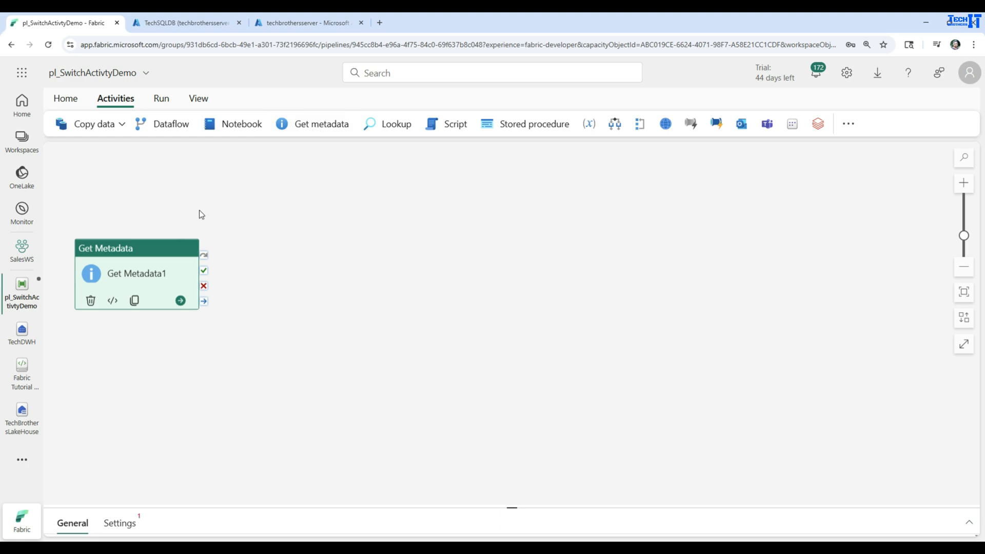
pyautogui.click(152, 250)
pyautogui.moveTo(151, 250); pyautogui.dragTo(310, 207)
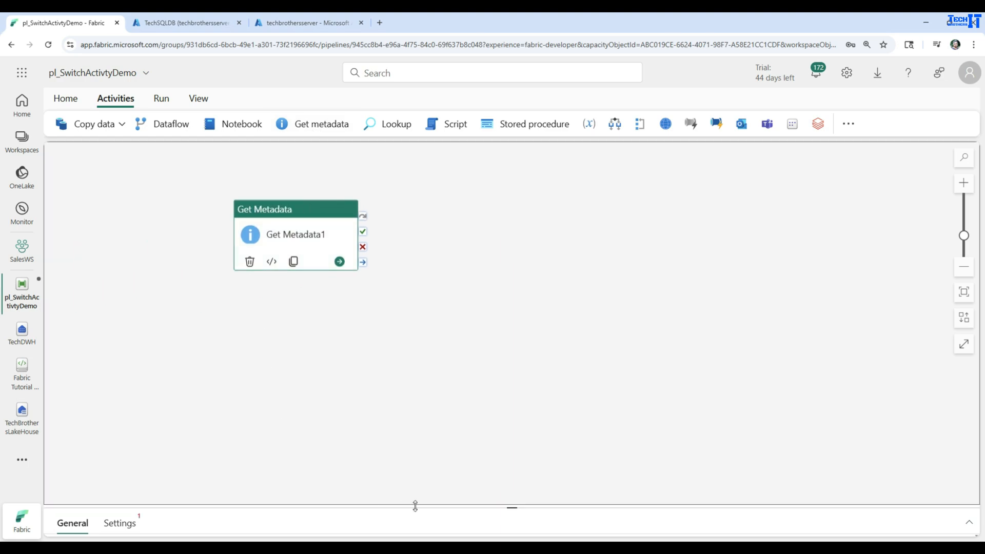
# - Set the Get Metadata activity's connection to TechBrothersLakeHouse
pyautogui.moveTo(416, 507); pyautogui.dragTo(426, 328)
pyautogui.click(119, 343)
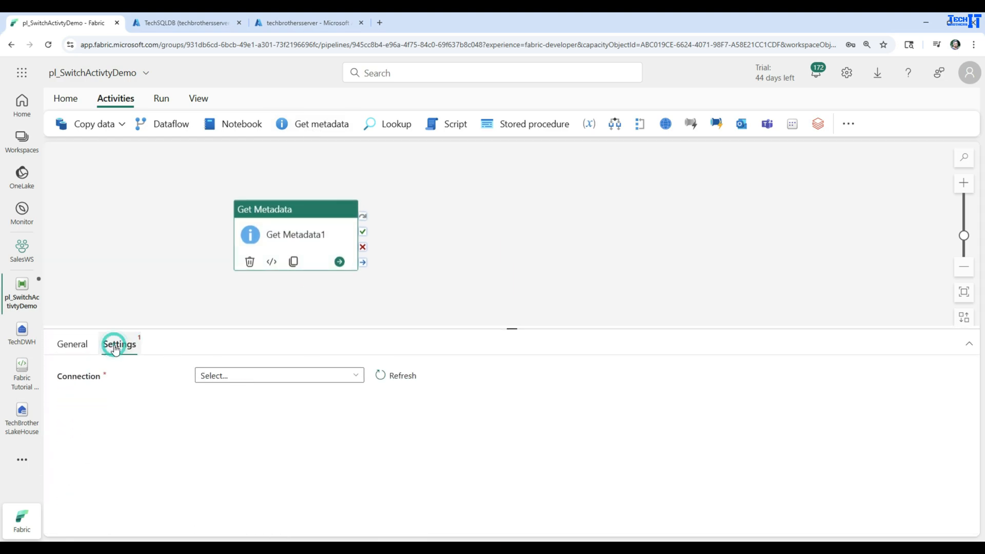
pyautogui.click(354, 375)
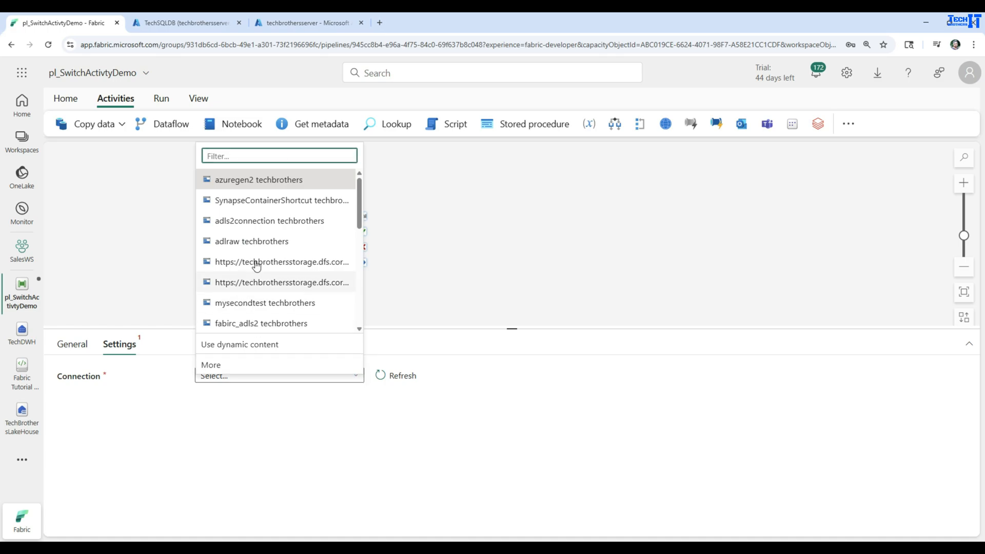
pyautogui.scroll(-3, 257, 265)
pyautogui.scroll(-3, 258, 264)
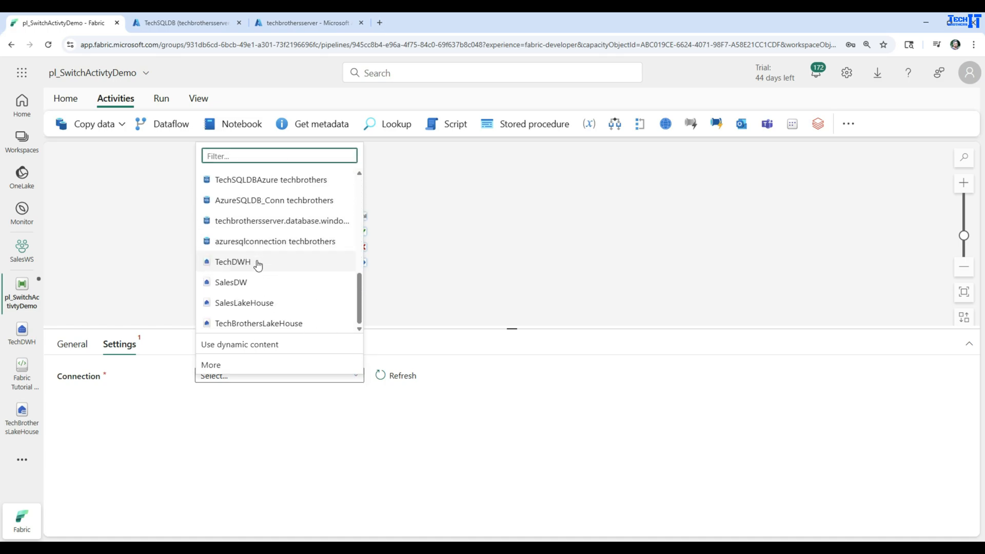
pyautogui.click(251, 324)
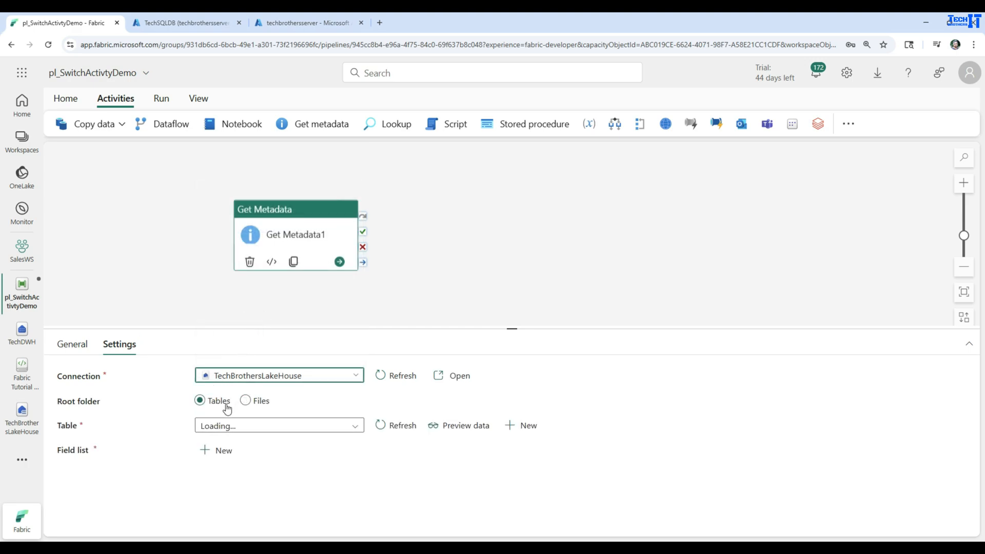
# - Point the Get Metadata activity at the Staging folder under the lakehouse's Files root
pyautogui.click(247, 404)
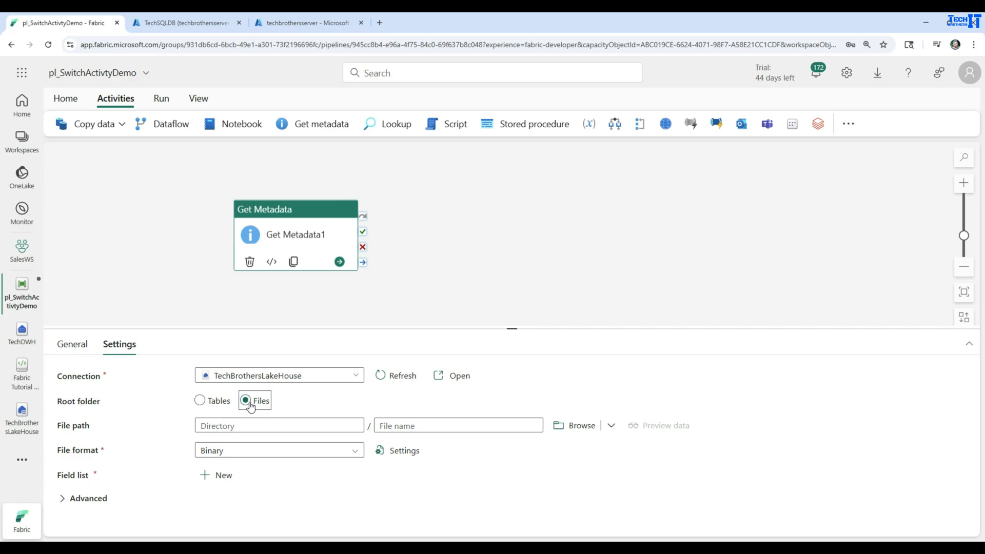
pyautogui.click(577, 425)
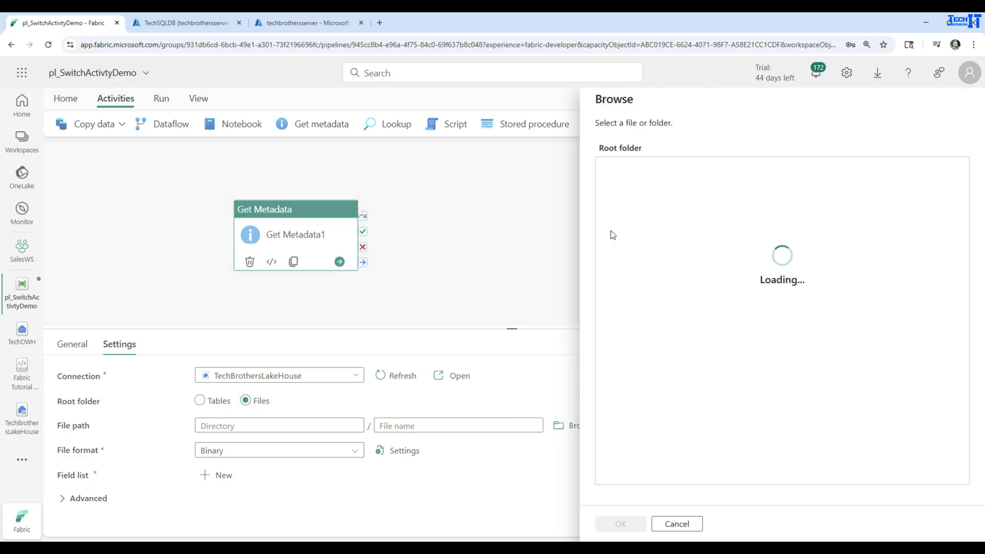
pyautogui.click(632, 210)
pyautogui.click(618, 523)
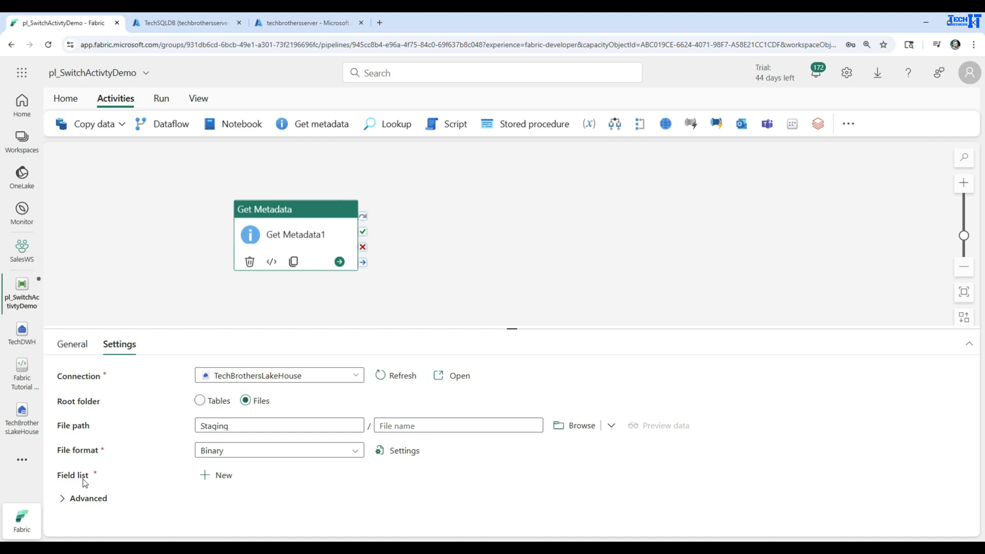
# - Add a Child items argument to the Get Metadata activity's field list
pyautogui.click(203, 475)
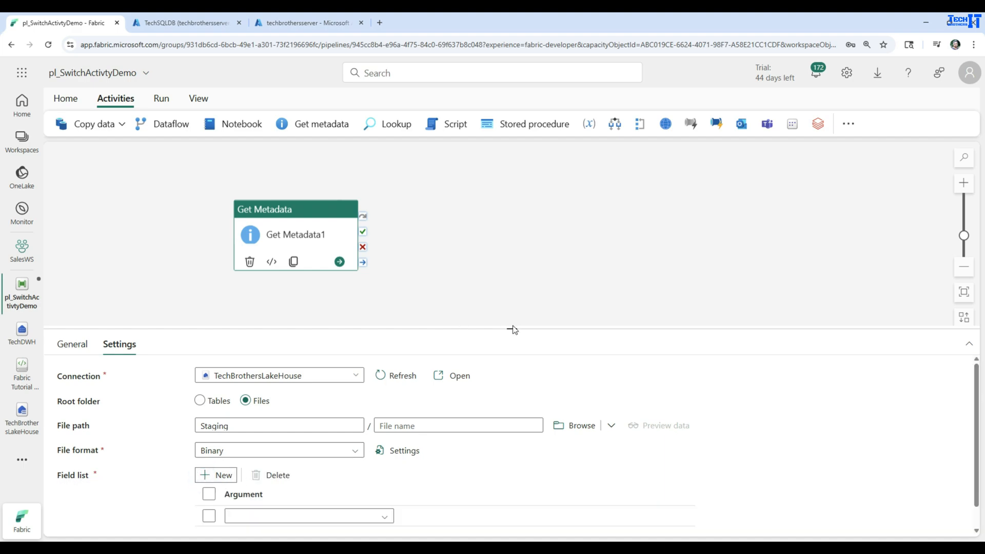
pyautogui.moveTo(512, 329); pyautogui.dragTo(512, 221)
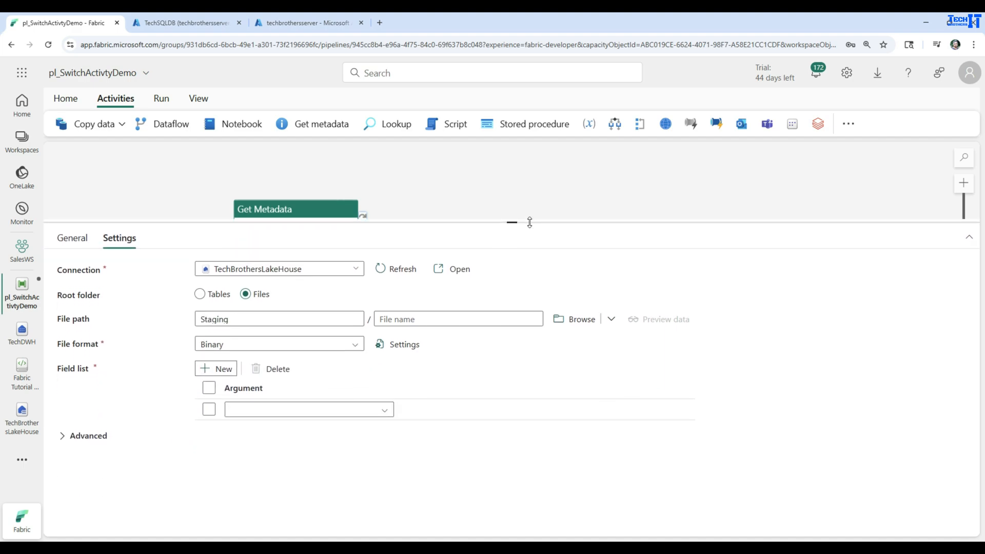
pyautogui.click(384, 410)
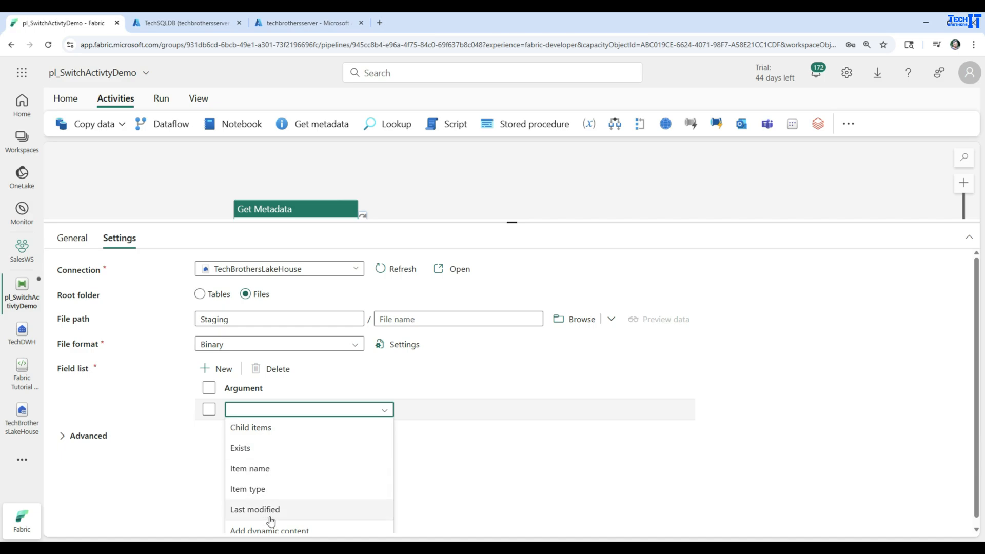
pyautogui.click(264, 436)
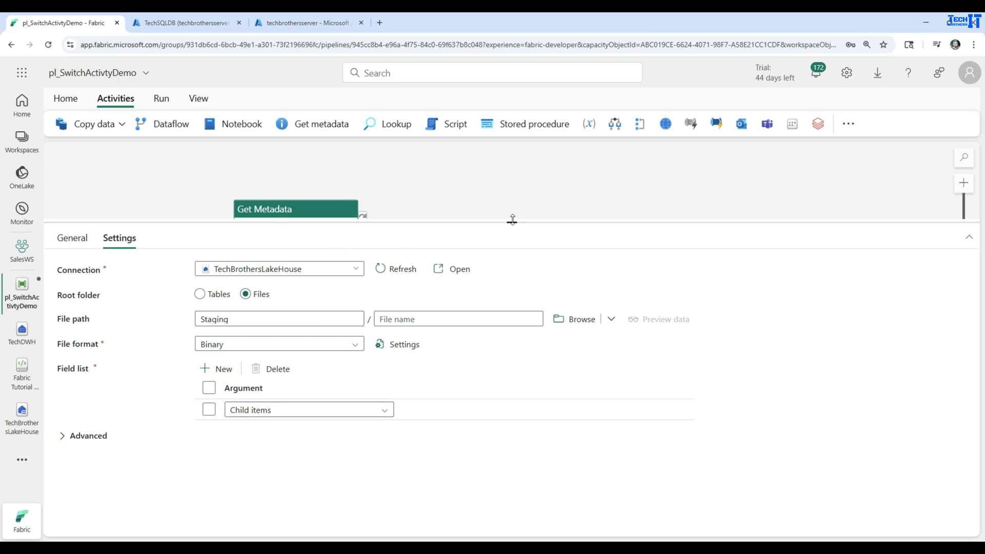
pyautogui.moveTo(512, 219); pyautogui.dragTo(522, 313)
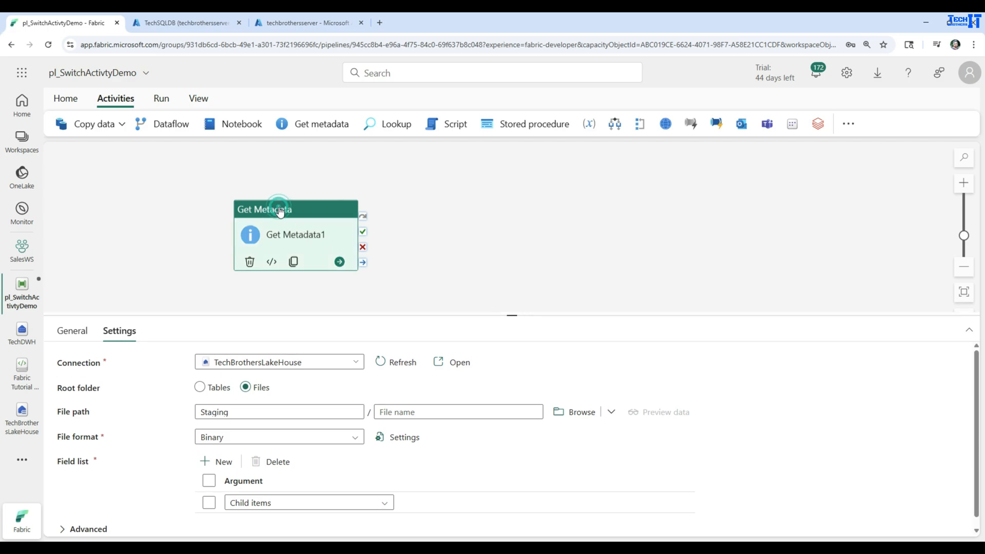
# - Add a ForEach activity and connect it to run on success of the Get Metadata activity
pyautogui.moveTo(278, 206); pyautogui.dragTo(241, 177)
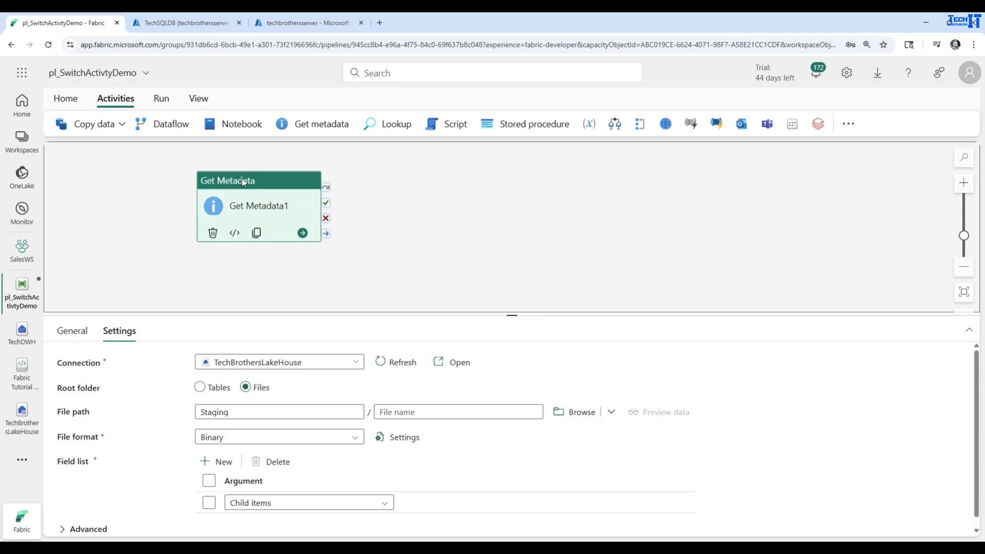
pyautogui.click(848, 123)
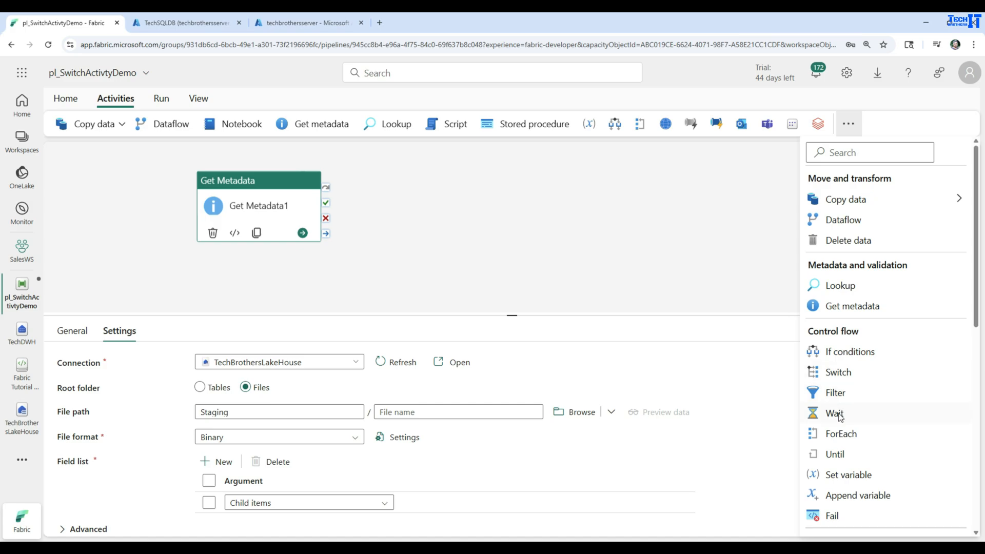
pyautogui.click(839, 434)
pyautogui.click(281, 215)
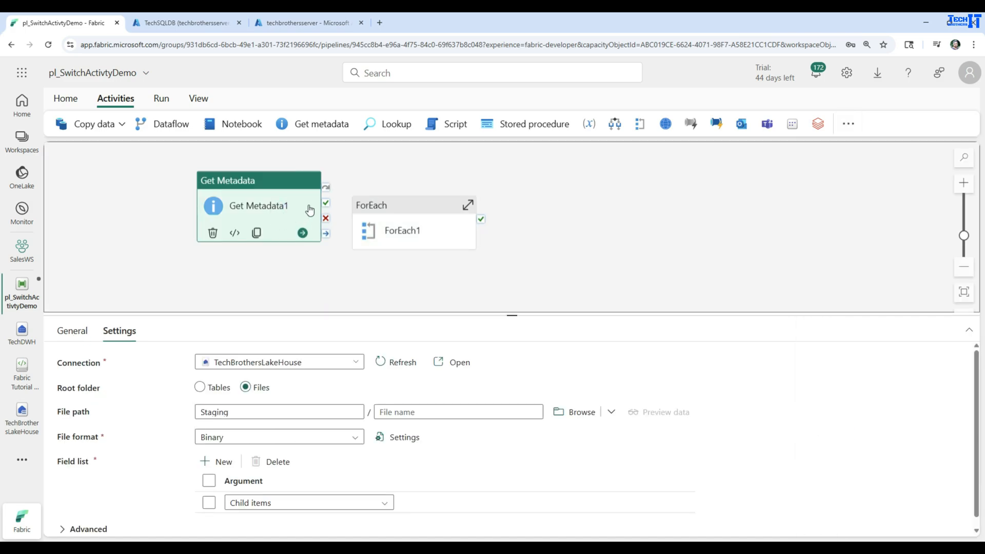
pyautogui.moveTo(327, 207); pyautogui.dragTo(418, 222)
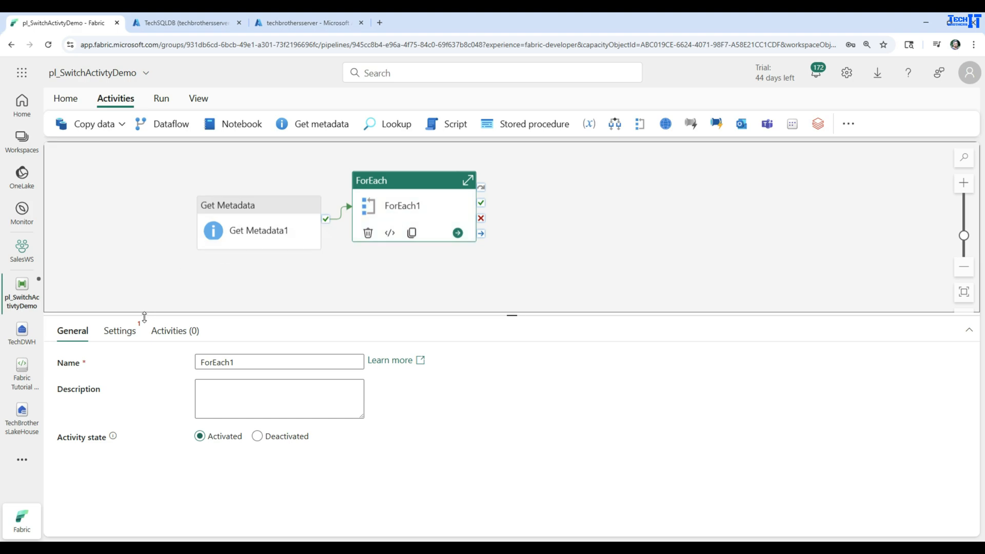
pyautogui.click(120, 331)
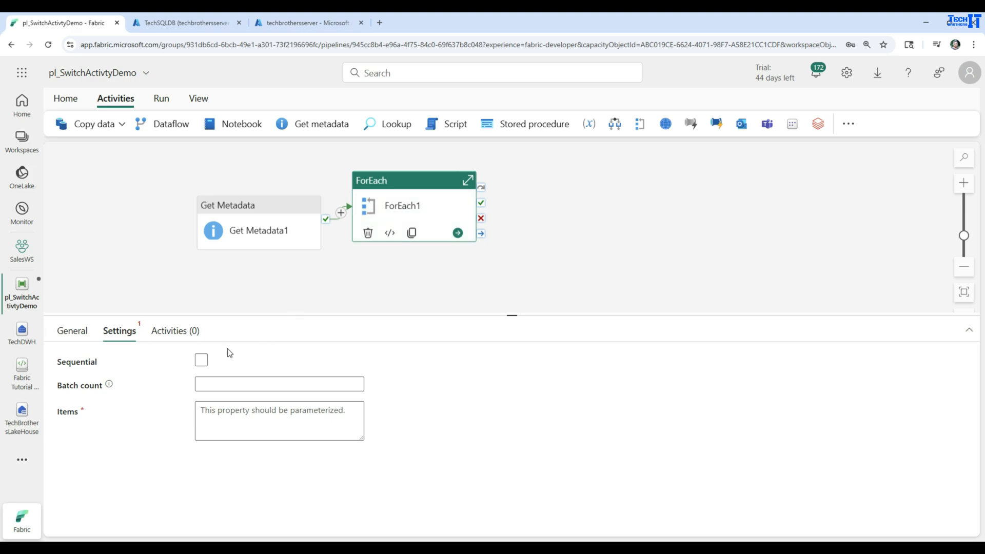
pyautogui.click(200, 359)
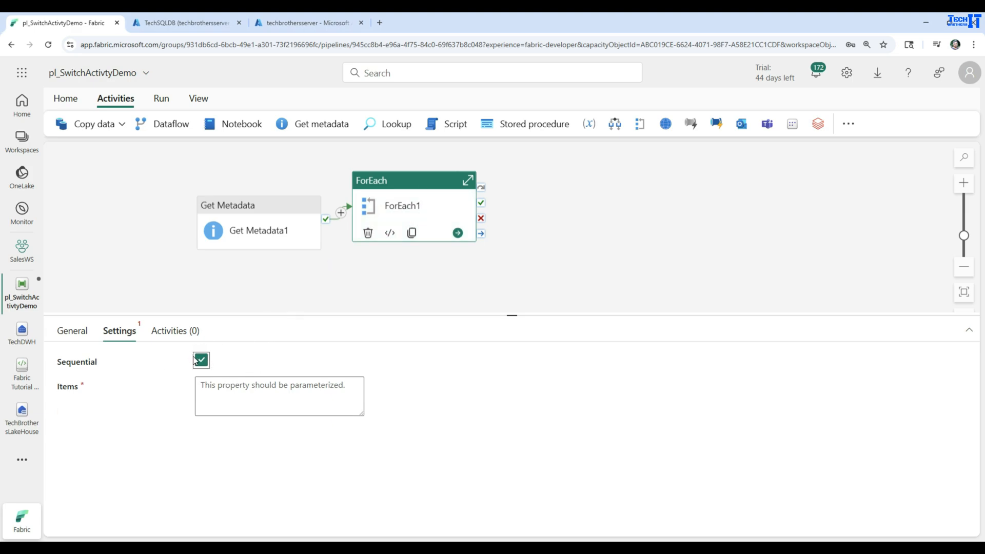
pyautogui.click(218, 399)
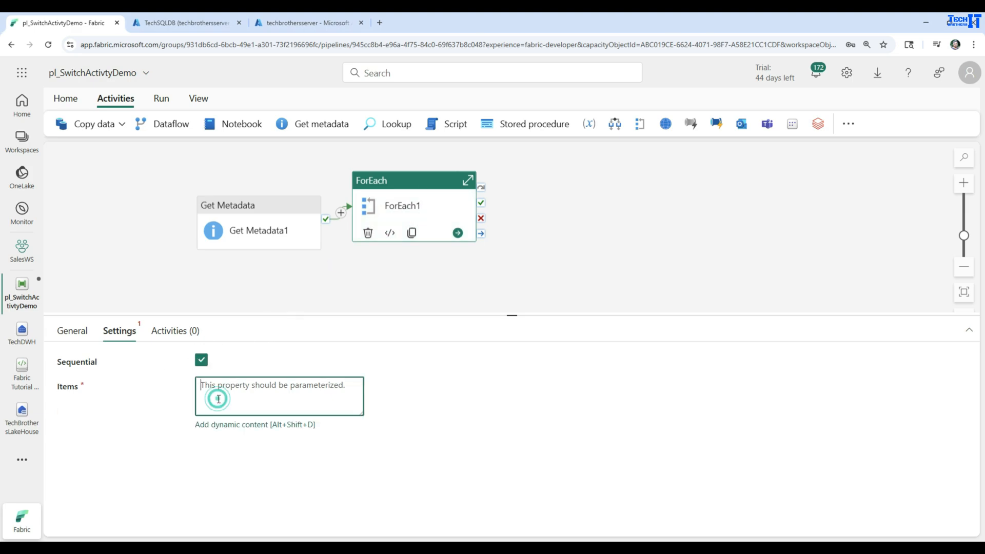
pyautogui.click(229, 425)
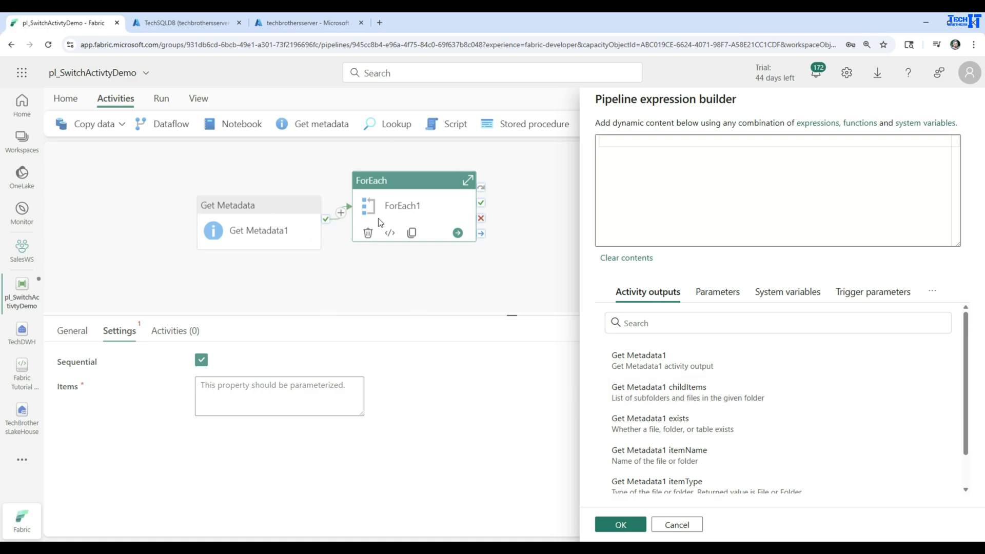
pyautogui.click(671, 399)
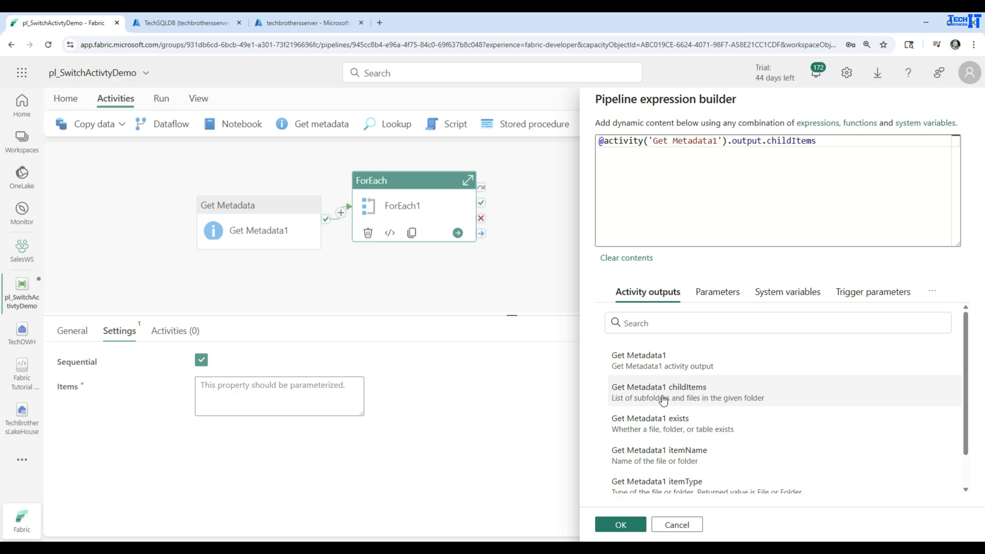
pyautogui.click(622, 524)
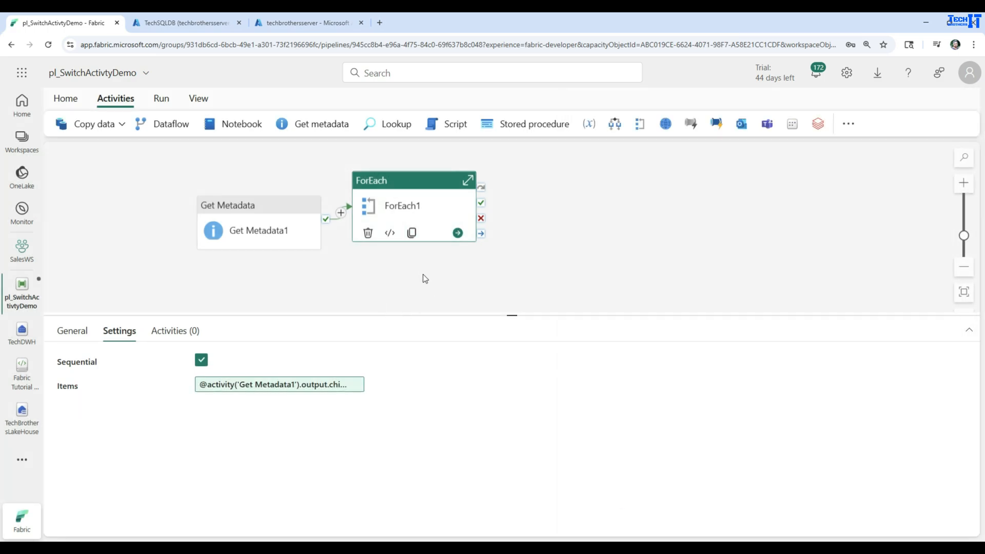
# - Open the ForEach activity's inner canvas and add a Switch activity to it
pyautogui.click(410, 183)
pyautogui.doubleClick(411, 182)
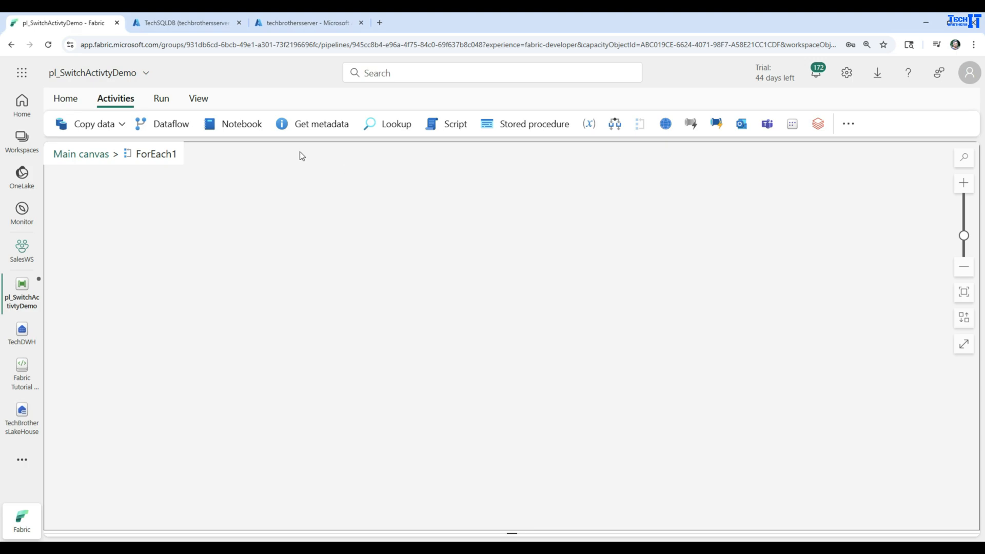
pyautogui.click(848, 125)
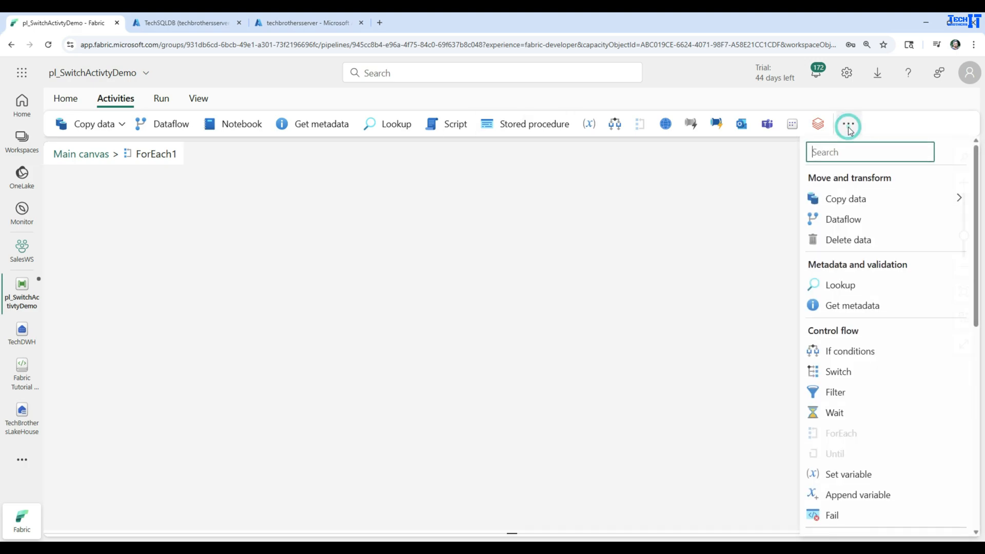
pyautogui.click(854, 379)
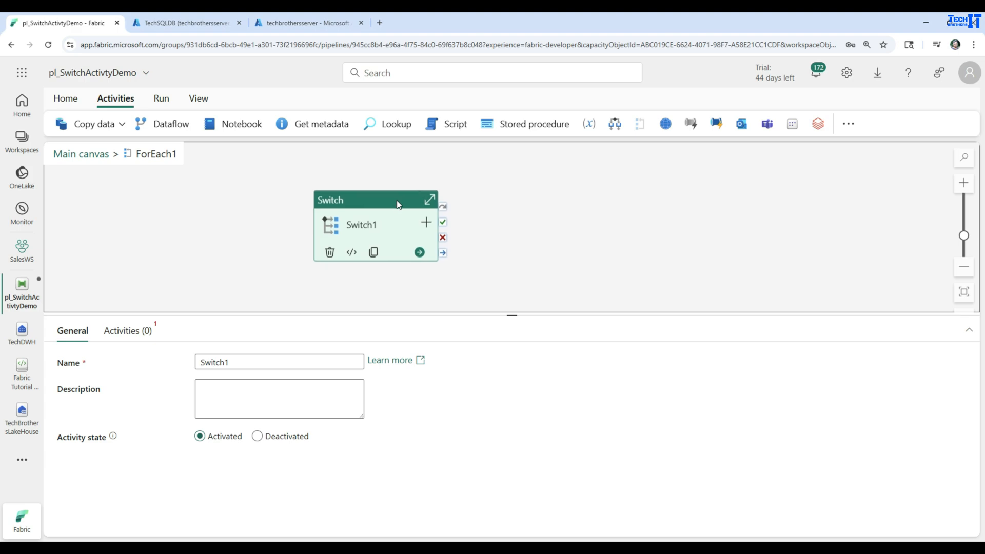
# - Open the Switch activity's expression for editing as dynamic content
pyautogui.click(117, 333)
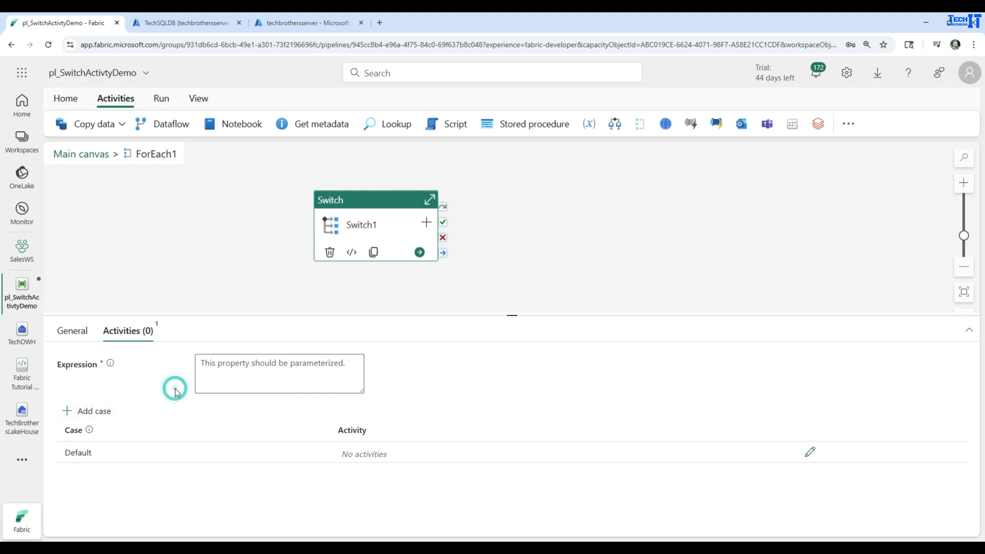
pyautogui.click(238, 375)
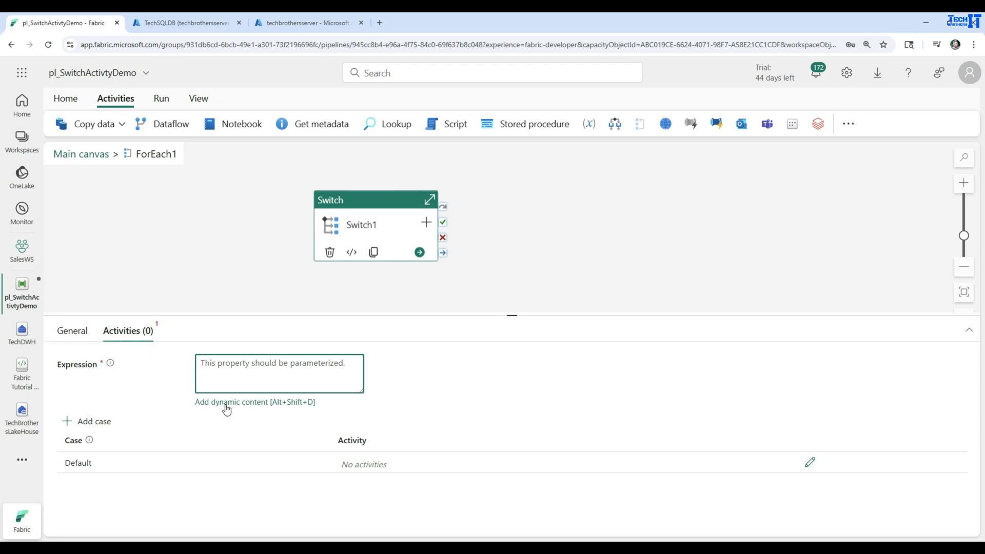
pyautogui.click(228, 403)
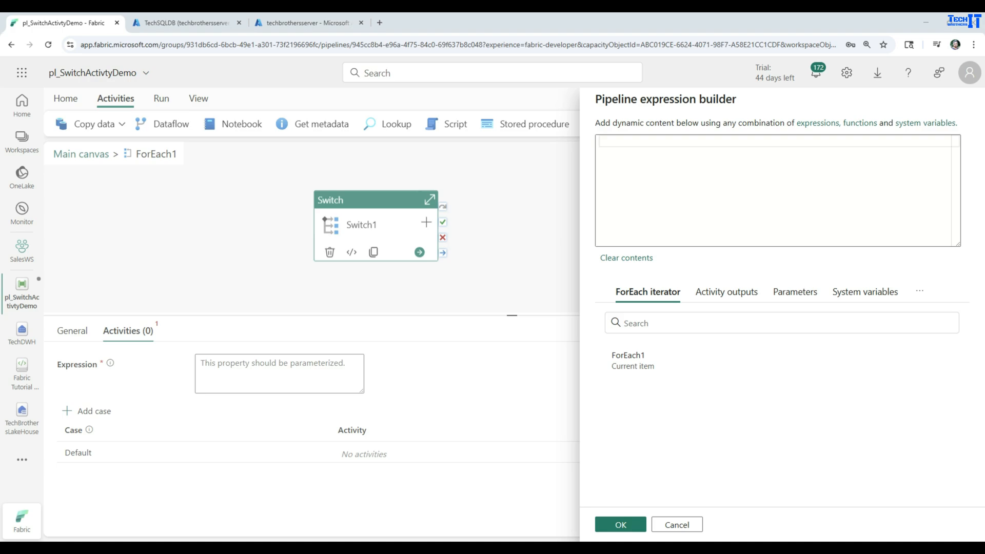
pyautogui.click(618, 162)
pyautogui.click(644, 366)
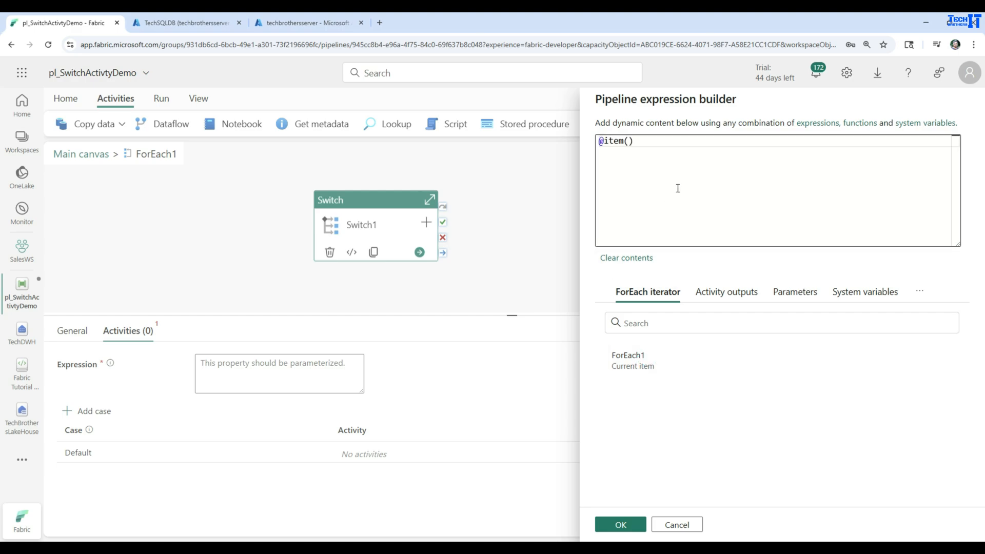
pyautogui.click(684, 152)
pyautogui.write('.name')
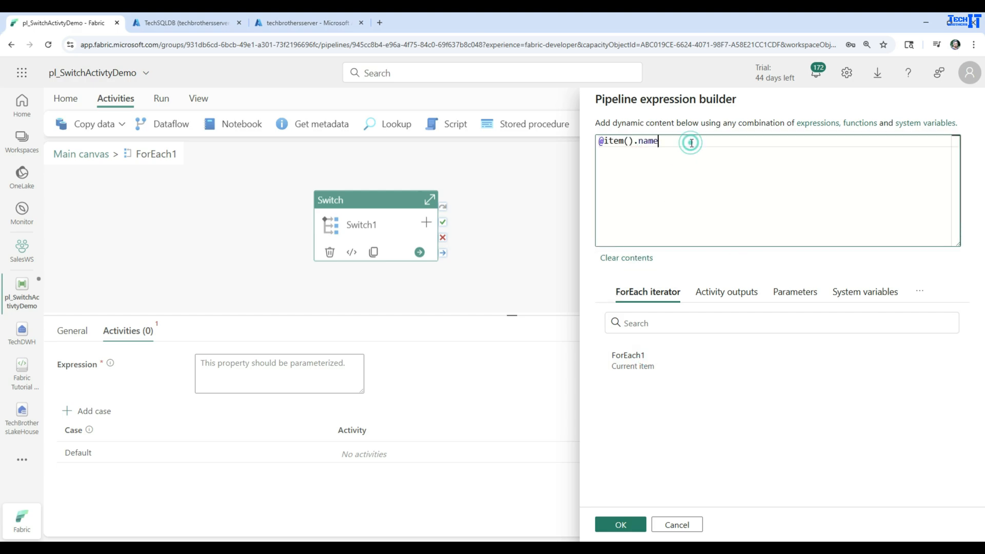
pyautogui.moveTo(688, 141); pyautogui.dragTo(598, 140)
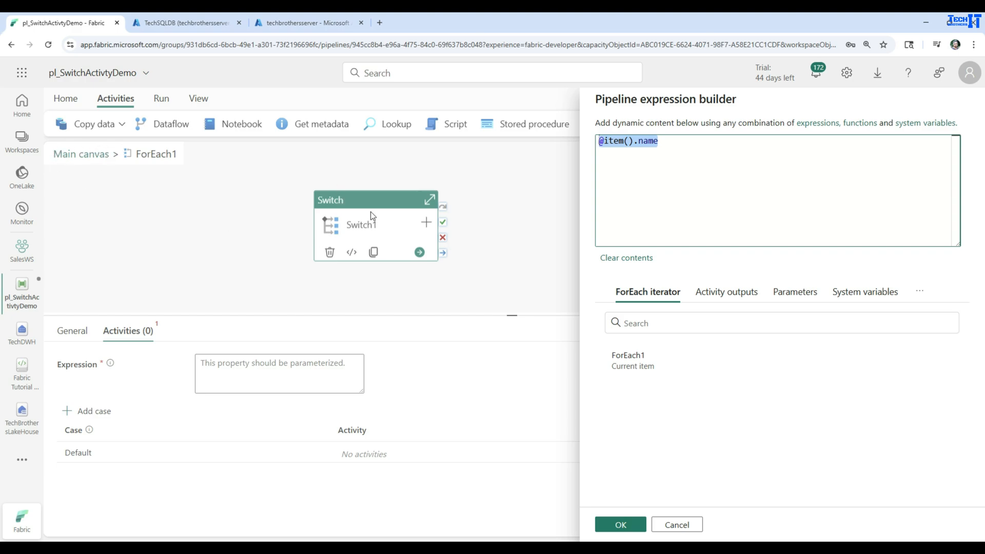
pyautogui.doubleClick(662, 142)
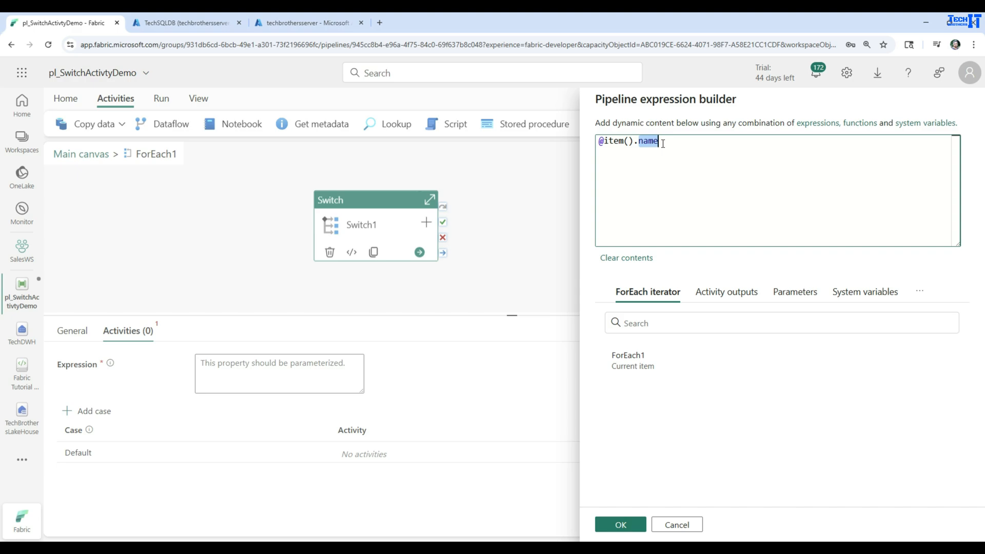
pyautogui.moveTo(660, 143); pyautogui.dragTo(601, 142)
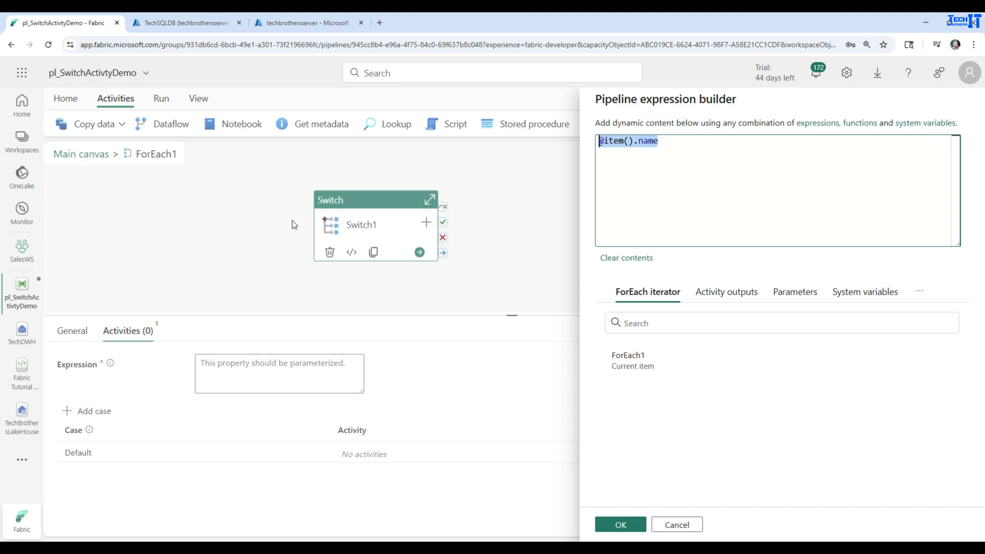
pyautogui.click(655, 143)
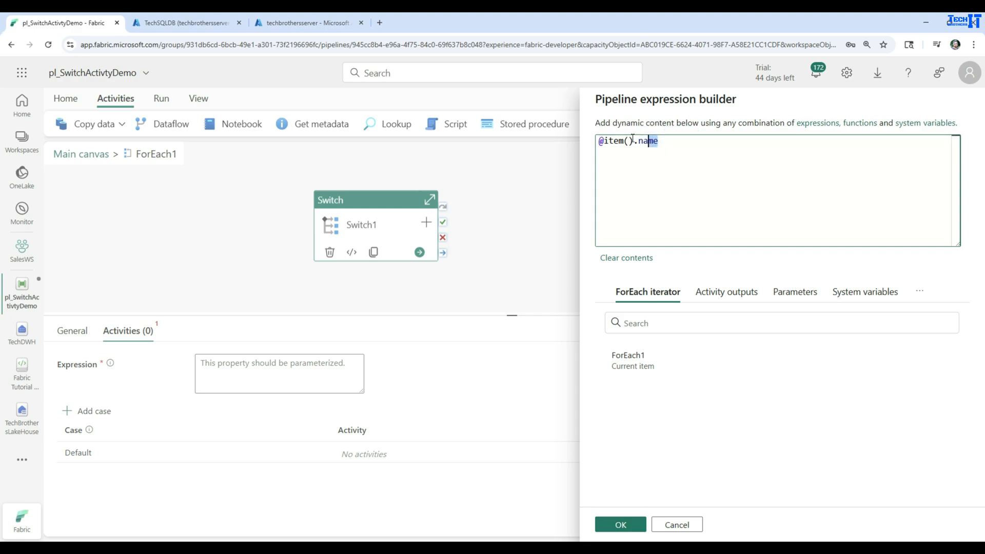
# - Replace the whole expression with @{if(contains(item().name, 'Asia'), 'Asia', if(contains(item().name, 'Europe'), 'Europe', if(contains(item().name, 'NA'), 'NA', 'Other')))}
pyautogui.moveTo(660, 142); pyautogui.dragTo(587, 142)
pyautogui.write("@{if(contains(item().name, 'Asia'), 'Asia', if(contains(item().name, 'Europe'), 'Europe', if(contains(item().name, 'NA'), 'NA', 'Other')))}")
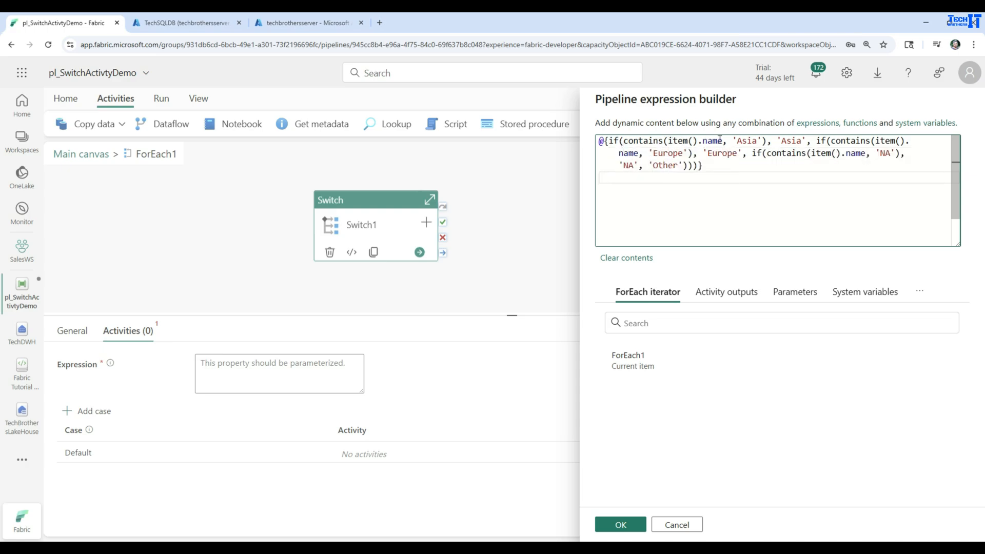
pyautogui.click(792, 141)
pyautogui.doubleClick(793, 141)
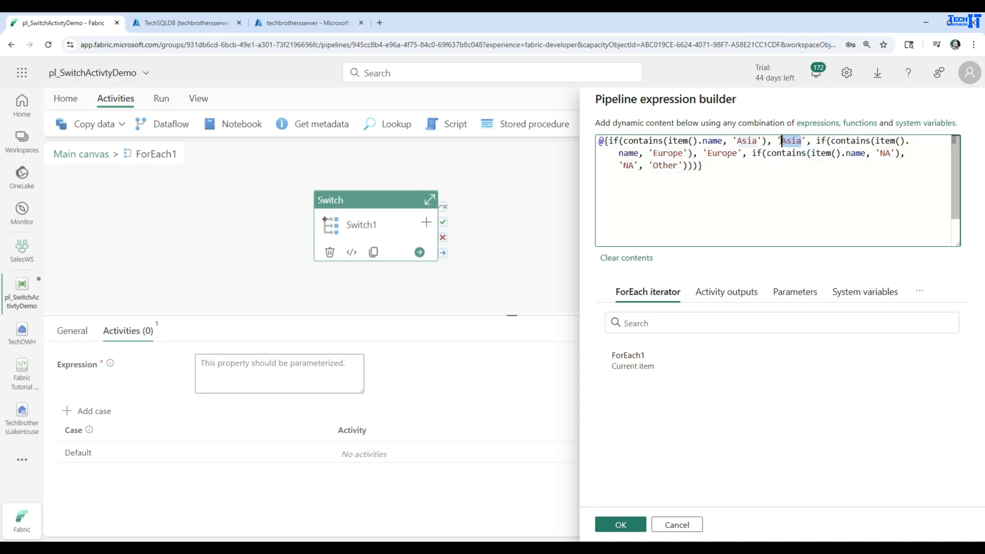
pyautogui.click(811, 140)
pyautogui.moveTo(807, 140); pyautogui.dragTo(778, 141)
pyautogui.click(817, 141)
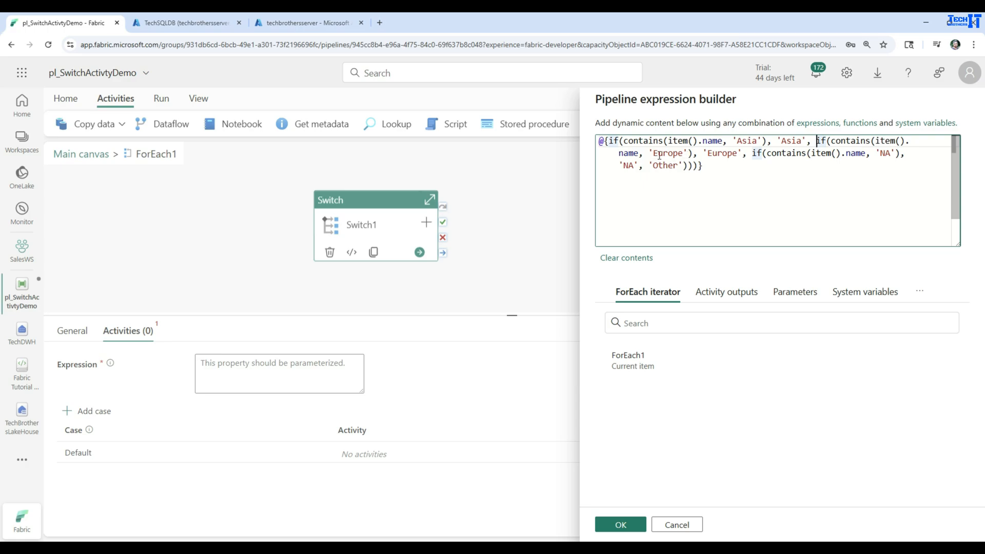
pyautogui.click(718, 154)
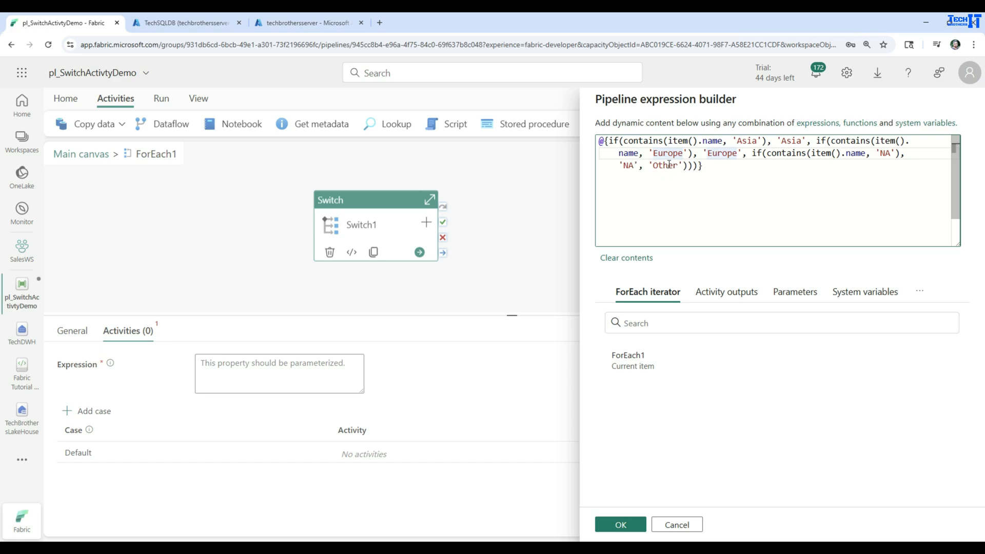
# - Accept the Switch expression and add a case named Asia, copying the name from the expression
pyautogui.doubleClick(790, 141)
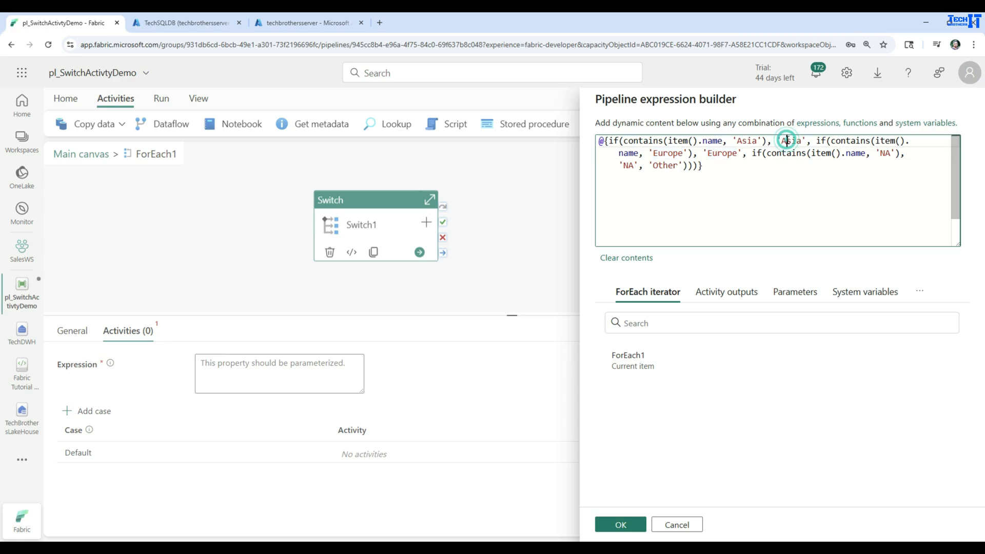
pyautogui.rightClick(787, 144)
pyautogui.click(818, 228)
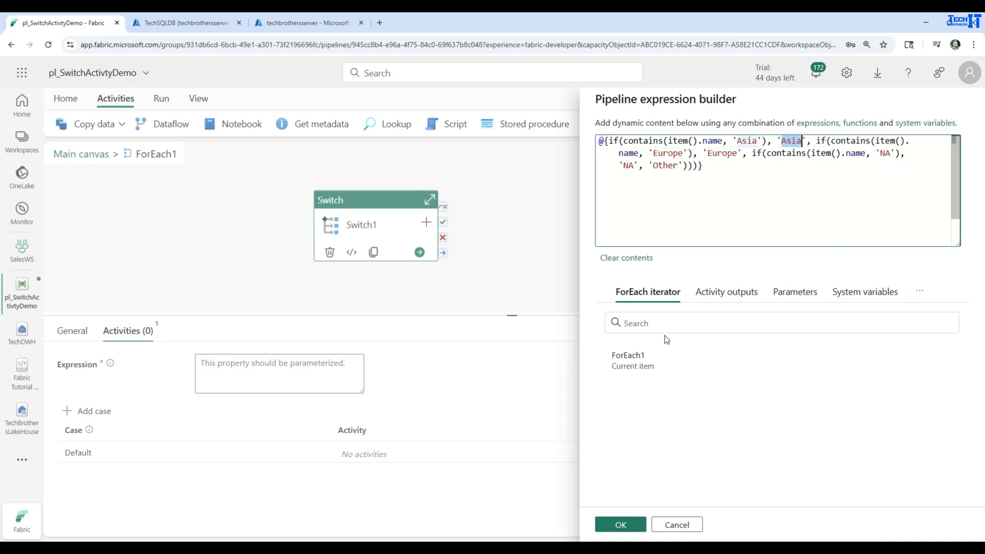
pyautogui.click(620, 523)
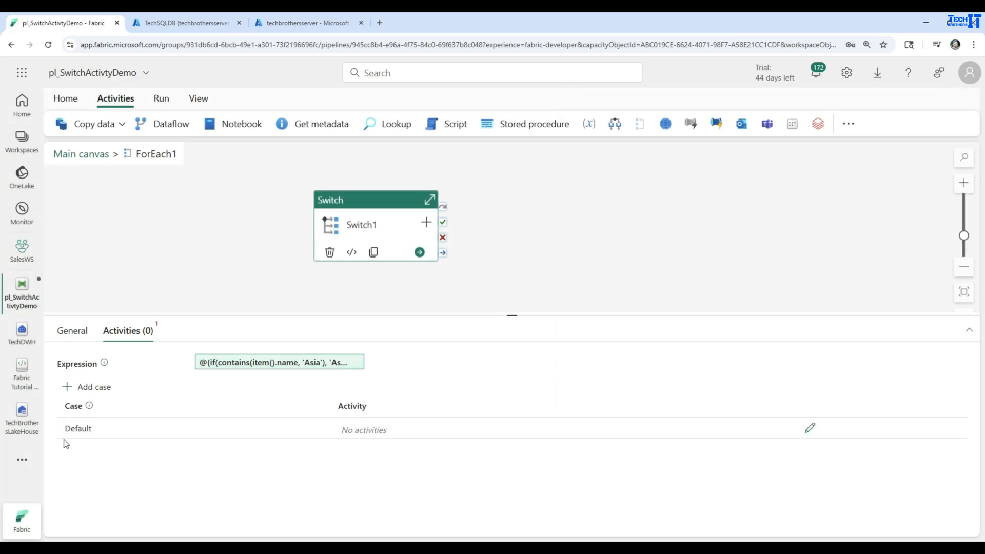
pyautogui.click(82, 388)
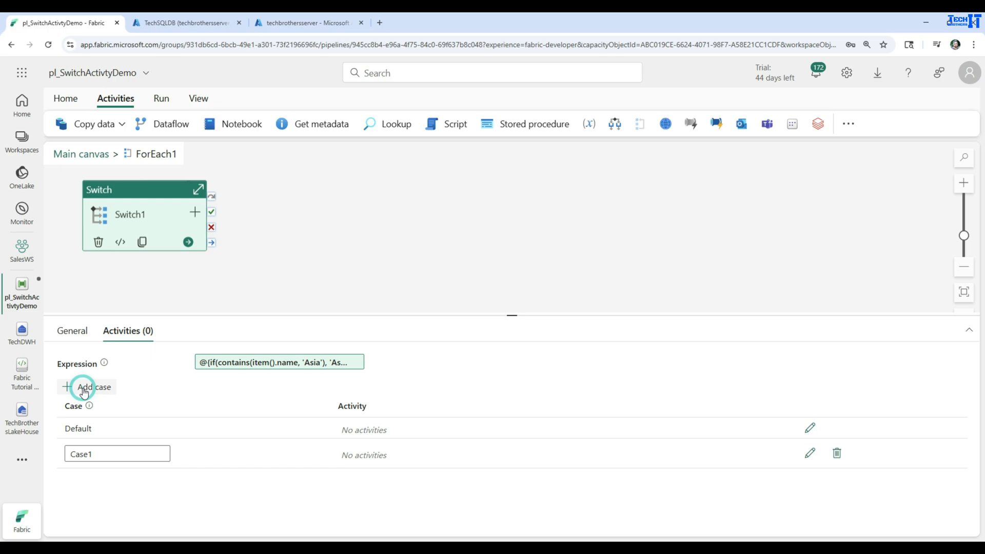
pyautogui.doubleClick(110, 453)
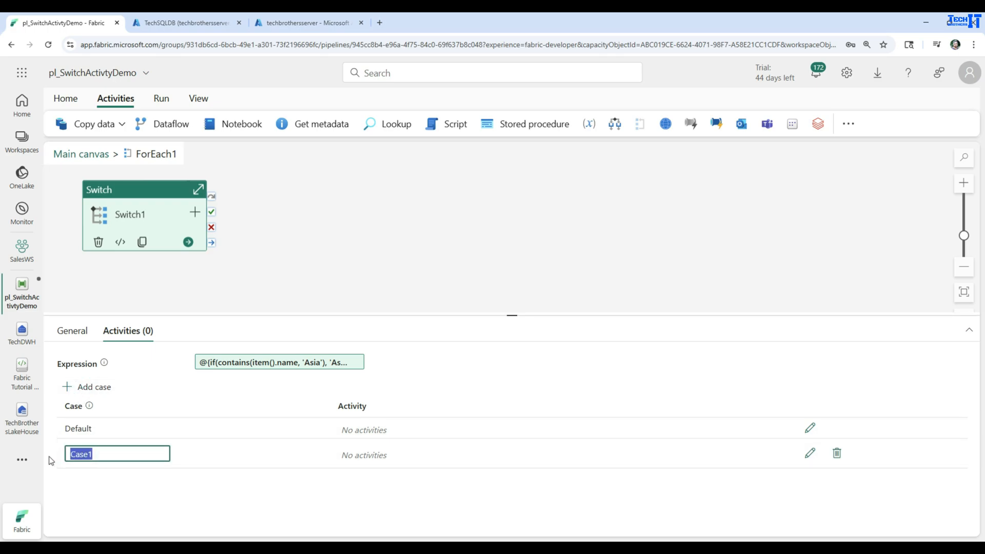
pyautogui.hotkey('ctrl', 'v')
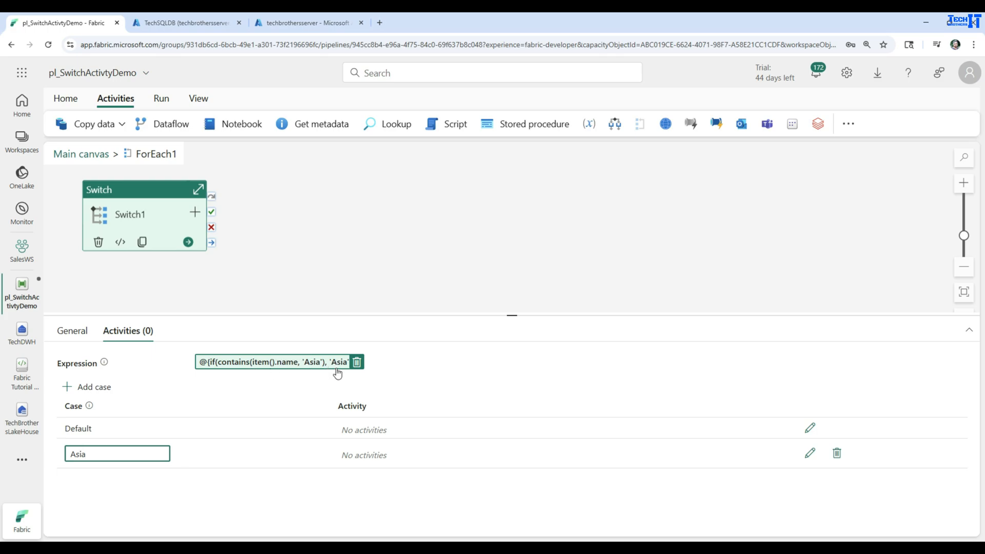
pyautogui.click(80, 486)
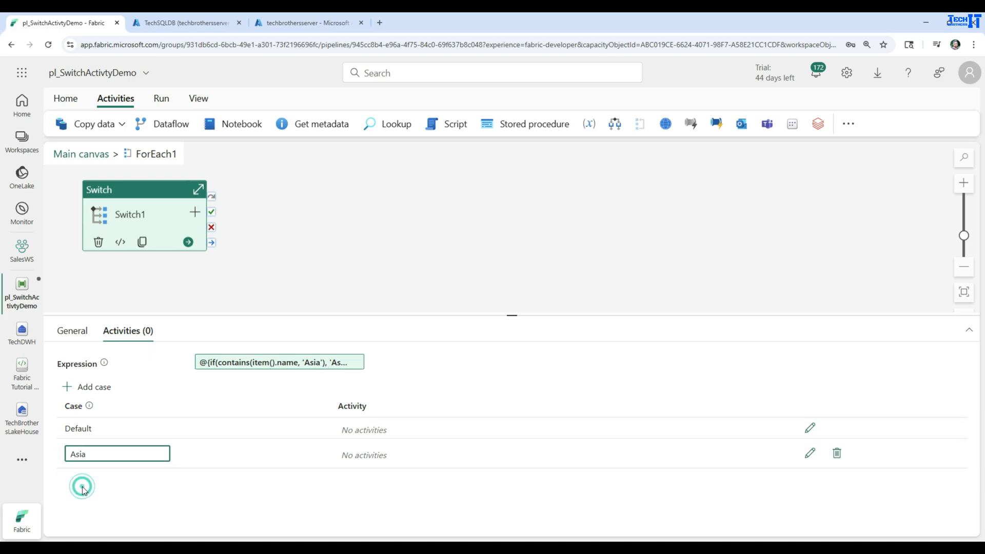
# - Add two more cases to the Switch activity, named Europe and NA
pyautogui.click(92, 394)
pyautogui.moveTo(130, 482); pyautogui.dragTo(54, 482)
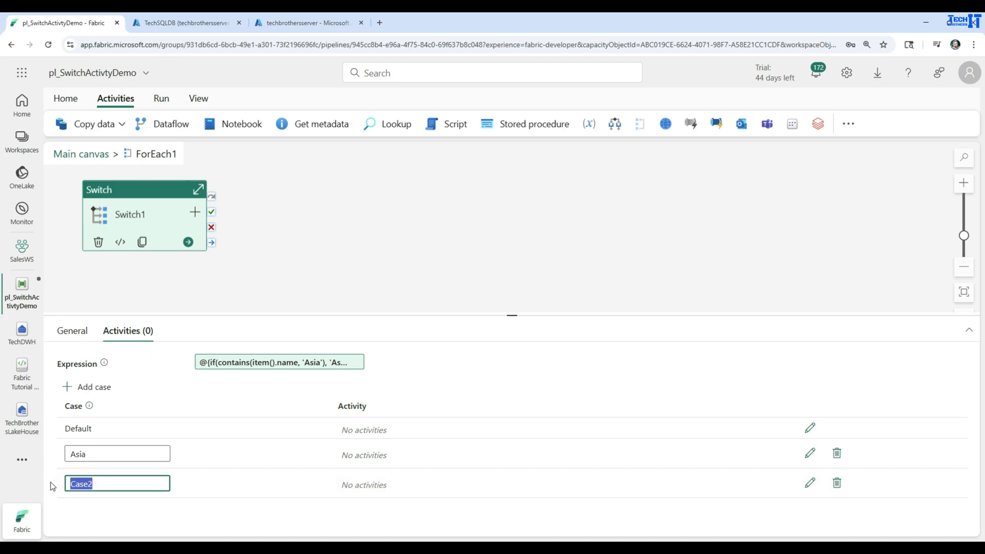
pyautogui.write('Europe')
pyautogui.moveTo(512, 316); pyautogui.dragTo(512, 250)
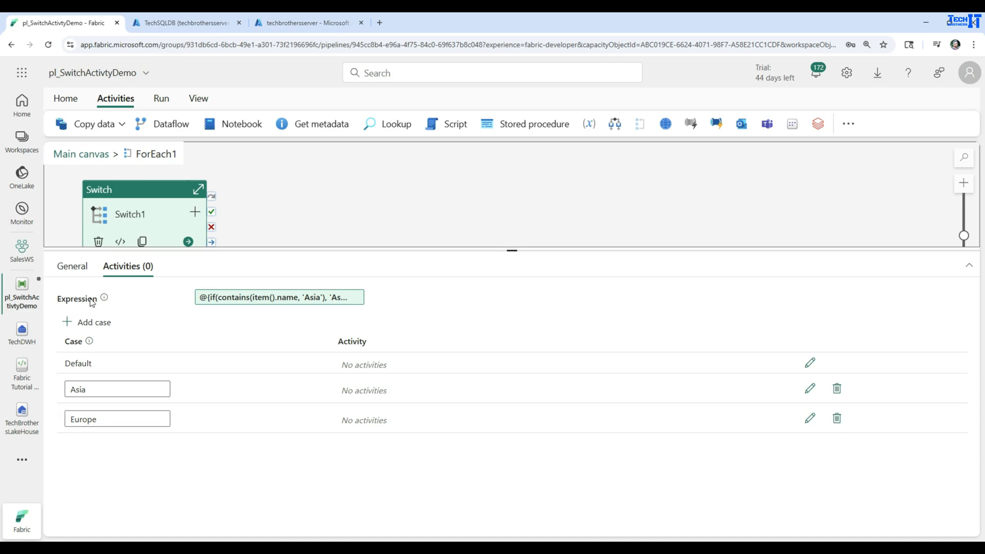
pyautogui.click(100, 323)
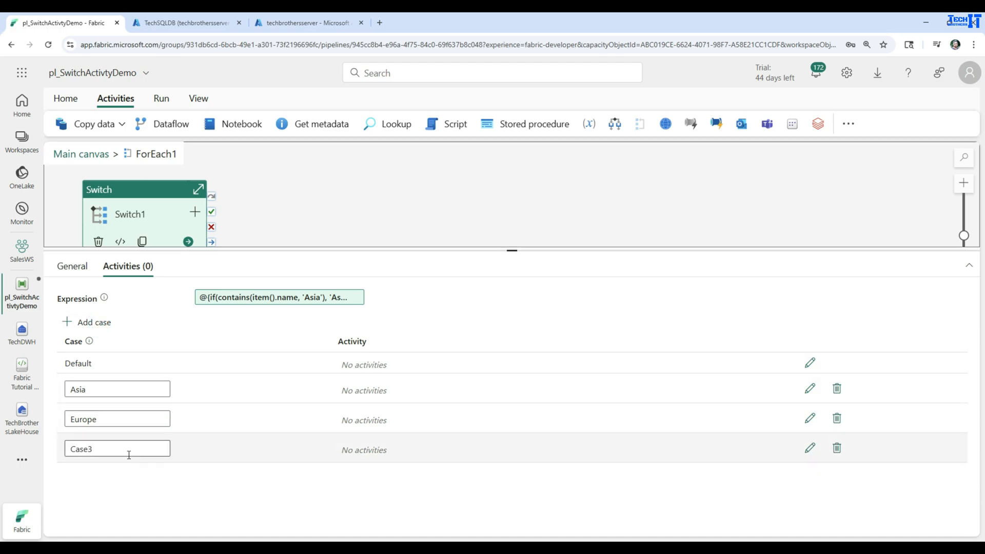
pyautogui.write('N')
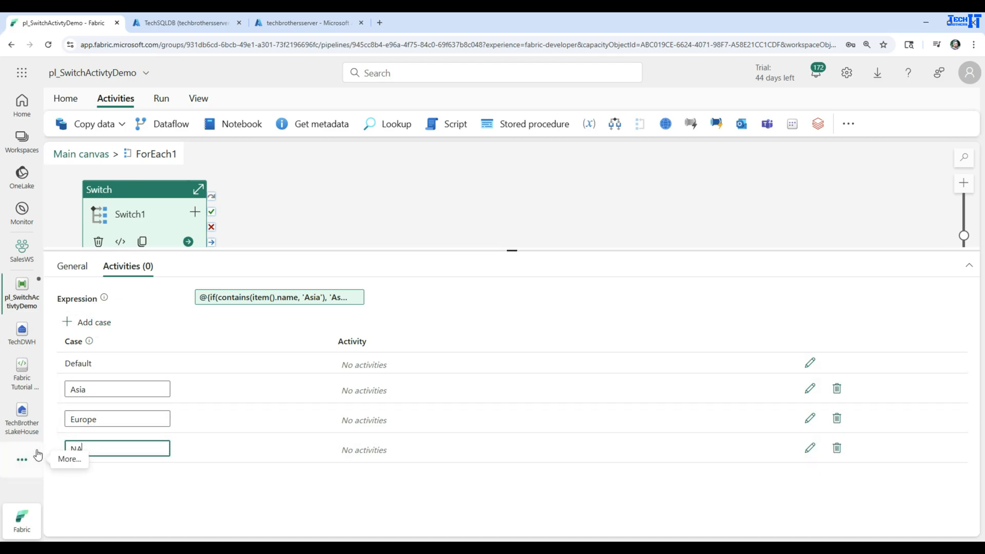
pyautogui.write('A')
pyautogui.click(198, 479)
# - Review the Switch expression's first condition, checking the contains test for Asia and the value it returns
pyautogui.click(288, 300)
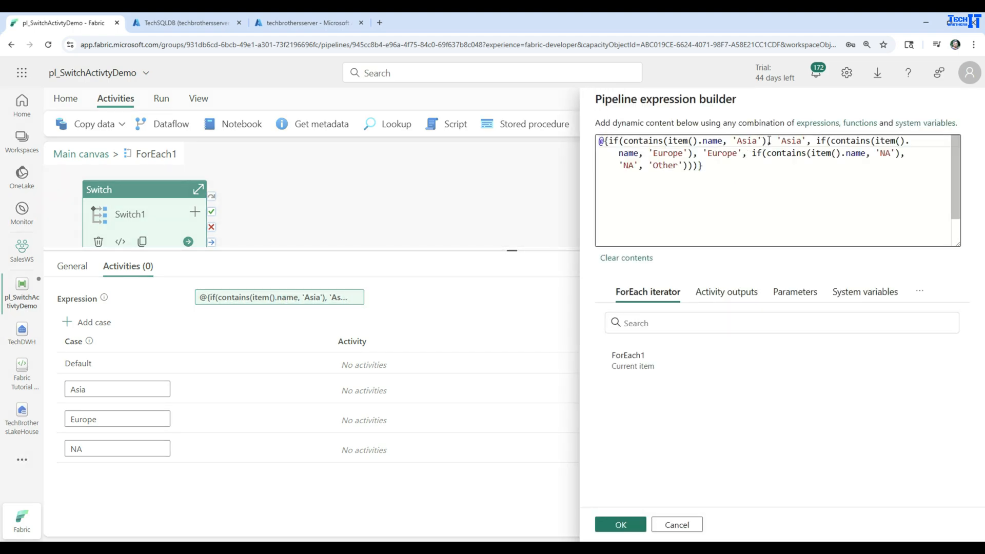
pyautogui.moveTo(768, 140); pyautogui.dragTo(611, 142)
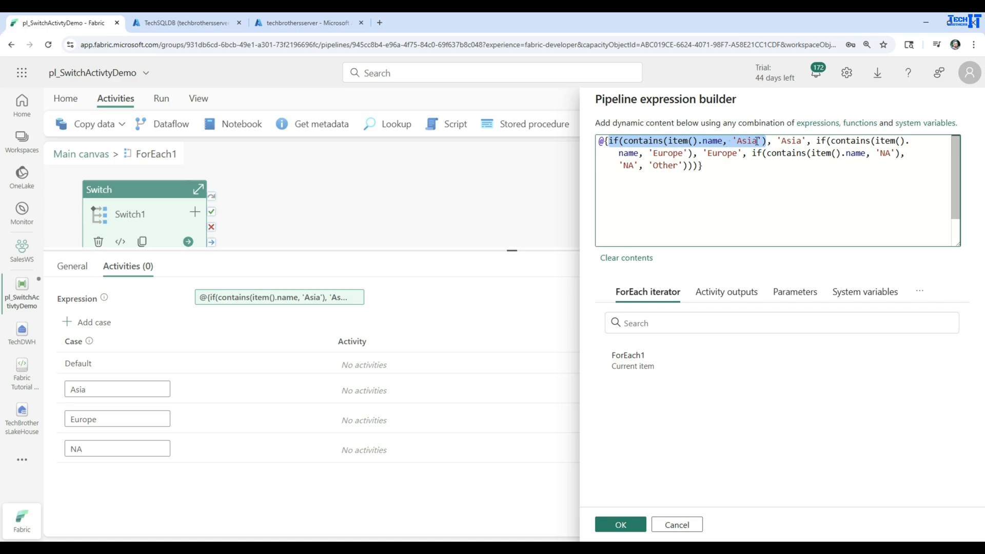
pyautogui.moveTo(776, 141); pyautogui.dragTo(806, 140)
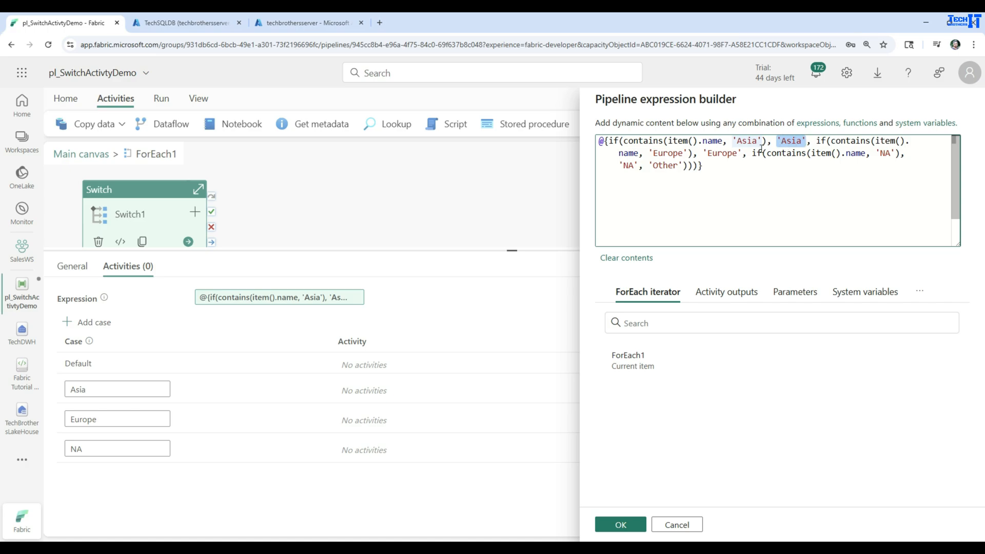
pyautogui.click(620, 524)
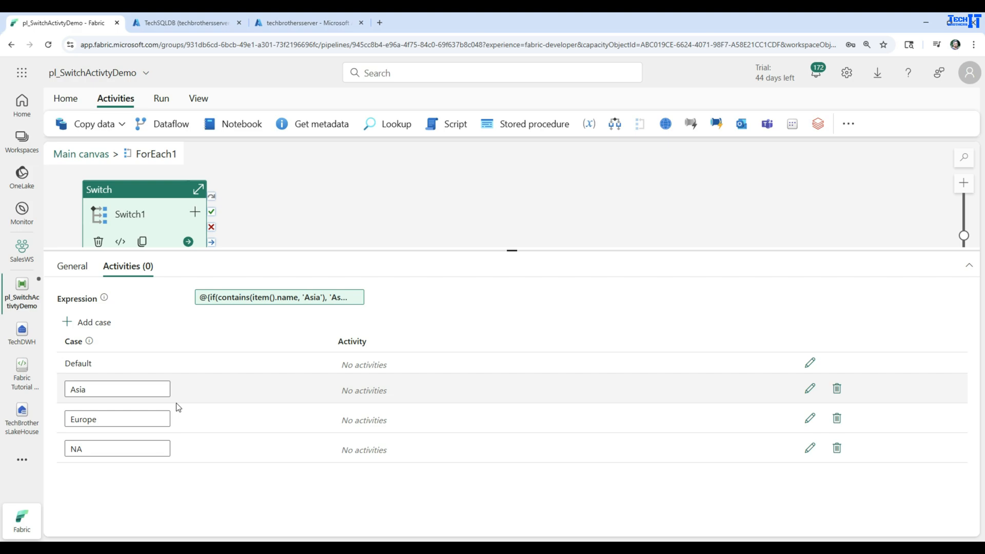
# - Look through the empty Asia case, the Switch case list and the main pipeline, returning to the Switch cases inside ForEach1
pyautogui.click(808, 390)
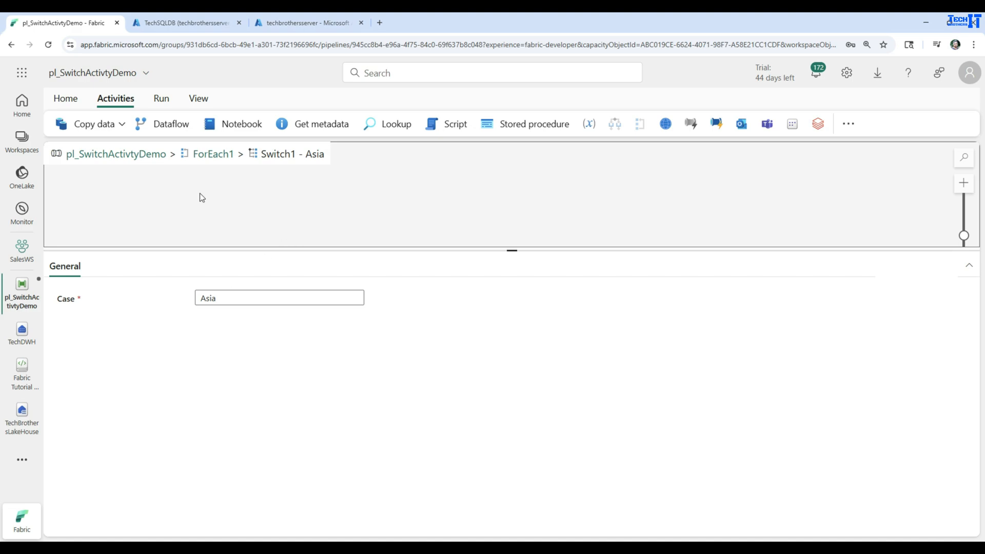
pyautogui.click(216, 154)
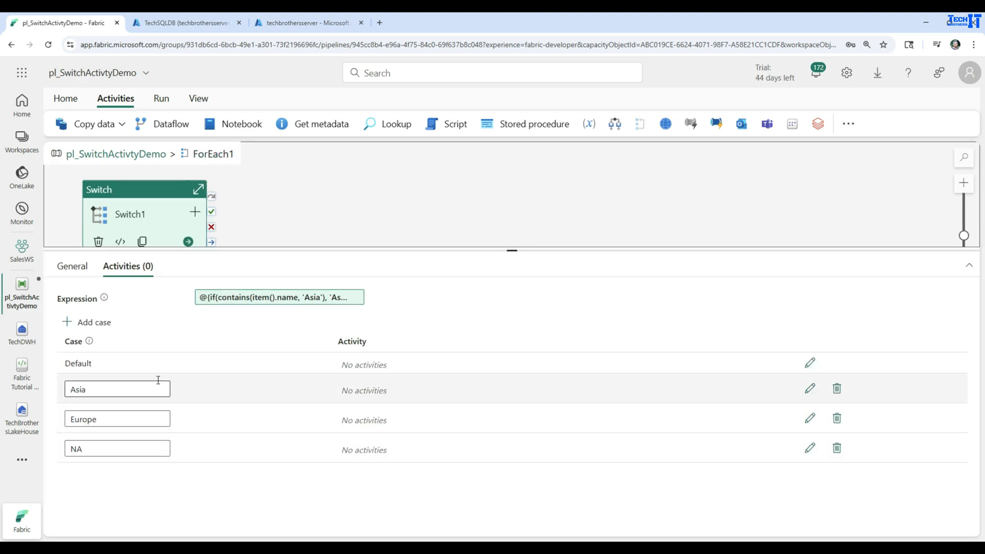
pyautogui.click(150, 418)
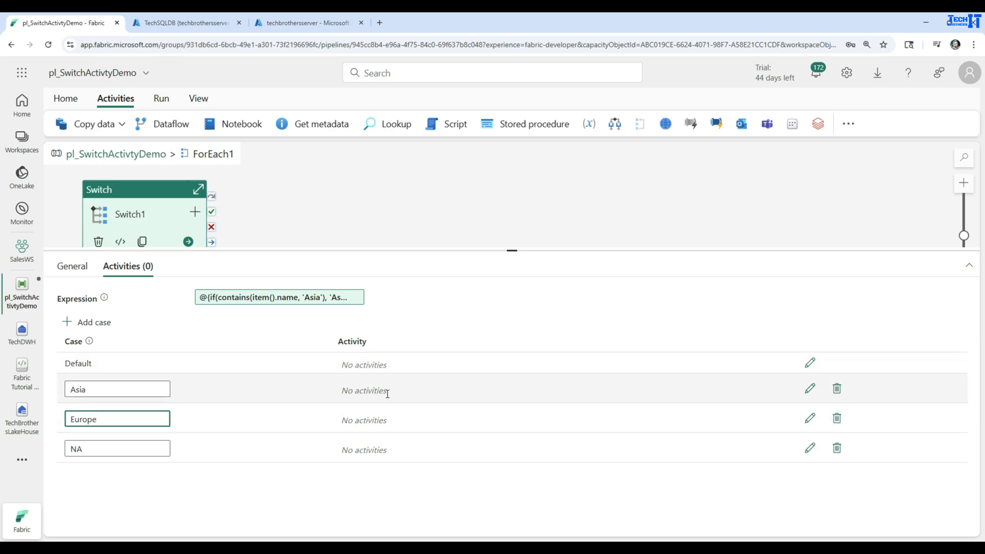
pyautogui.click(365, 390)
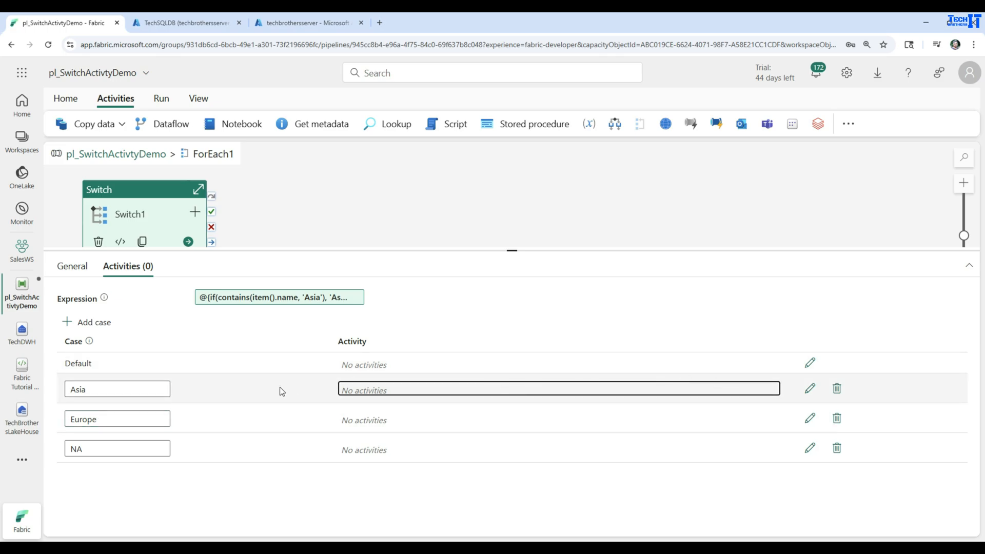
pyautogui.click(301, 218)
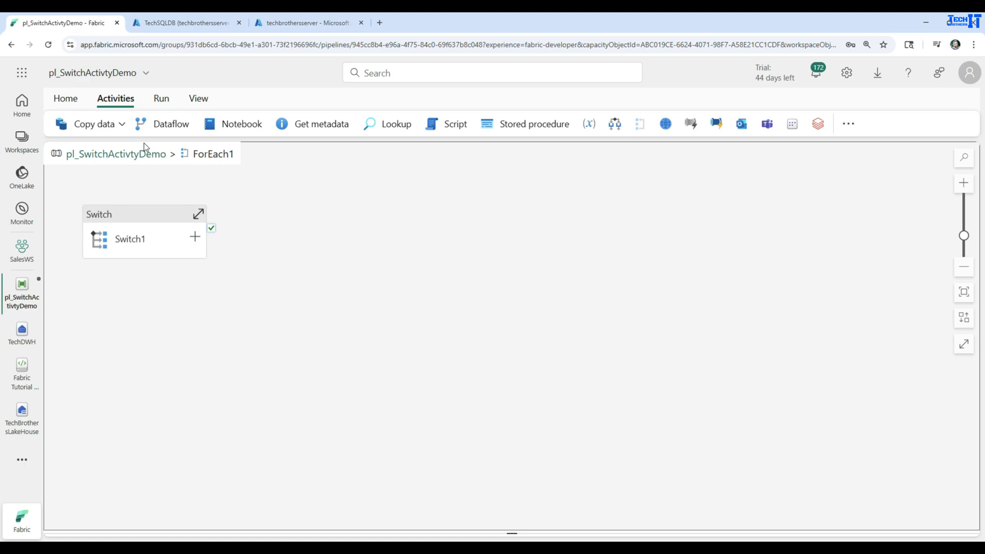
pyautogui.click(132, 155)
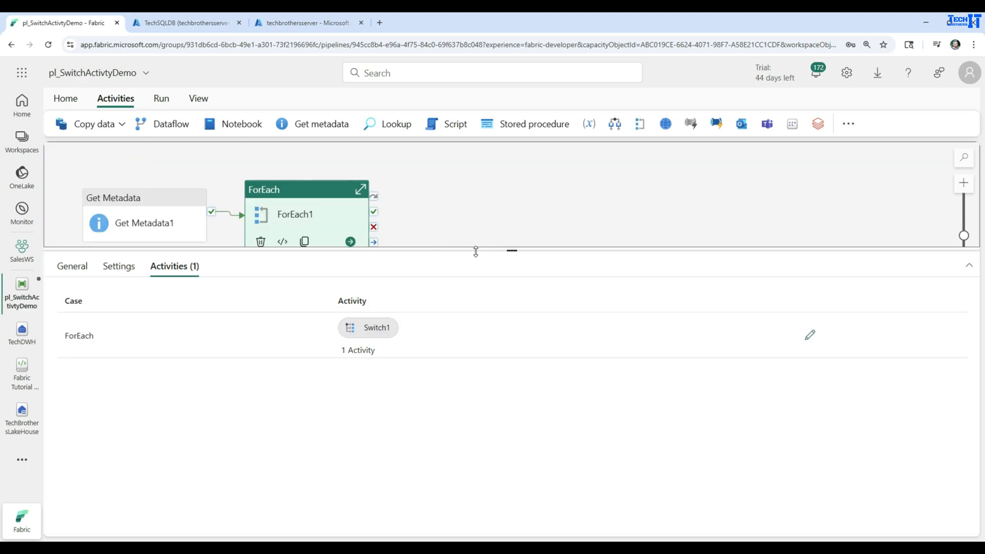
pyautogui.moveTo(476, 252); pyautogui.dragTo(583, 326)
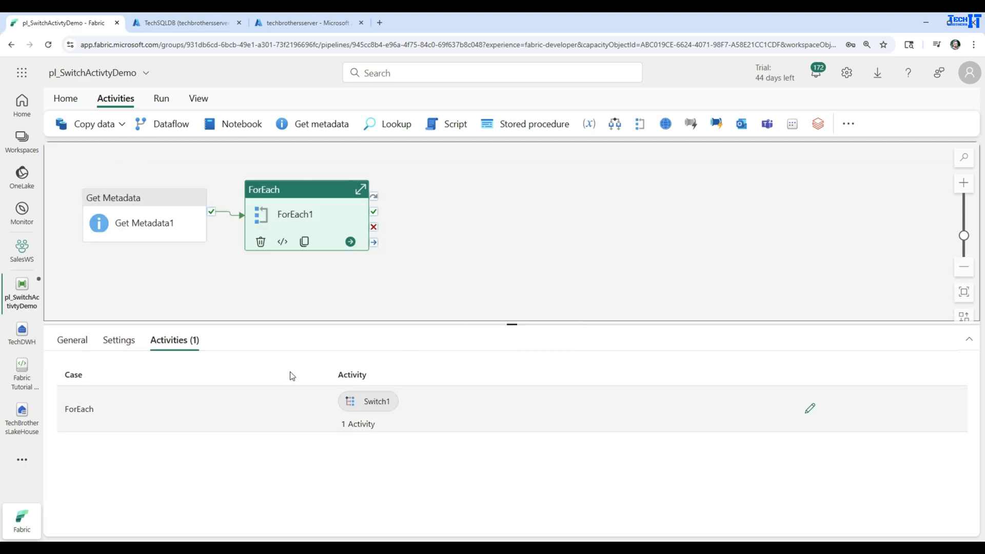
pyautogui.doubleClick(316, 200)
pyautogui.click(102, 195)
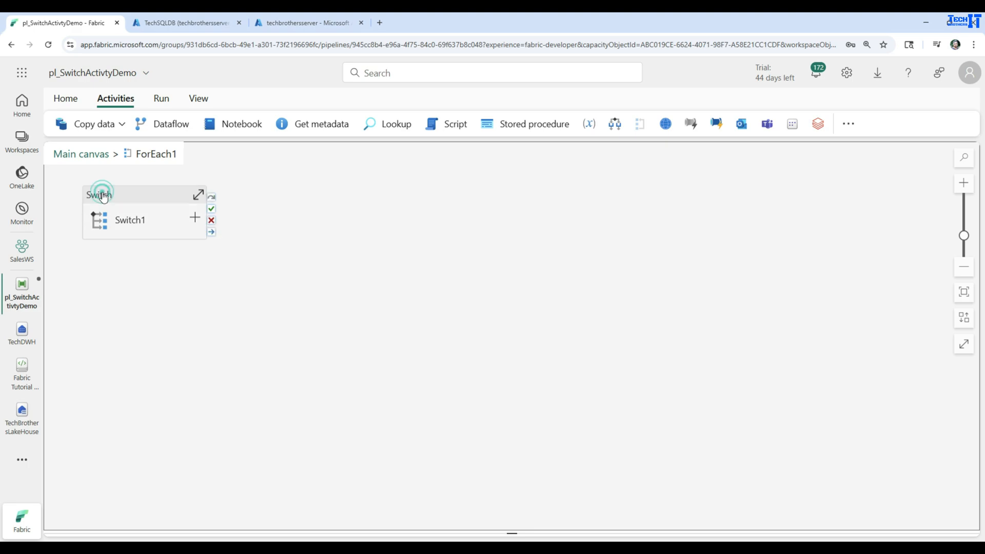
pyautogui.click(460, 322)
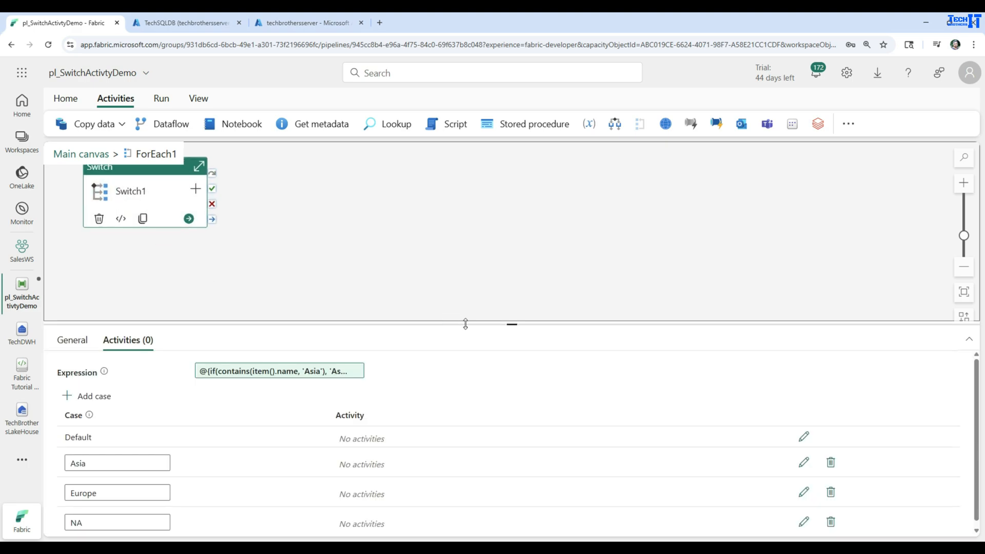
pyautogui.moveTo(465, 323); pyautogui.dragTo(477, 240)
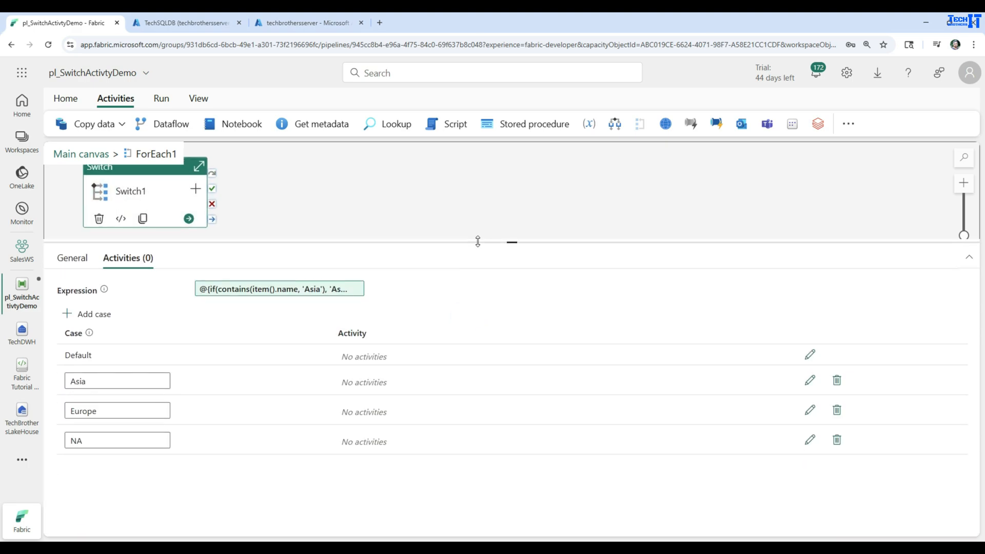
# - Add a Copy data activity inside the Switch's Asia case and place it near the middle of the canvas
pyautogui.click(809, 380)
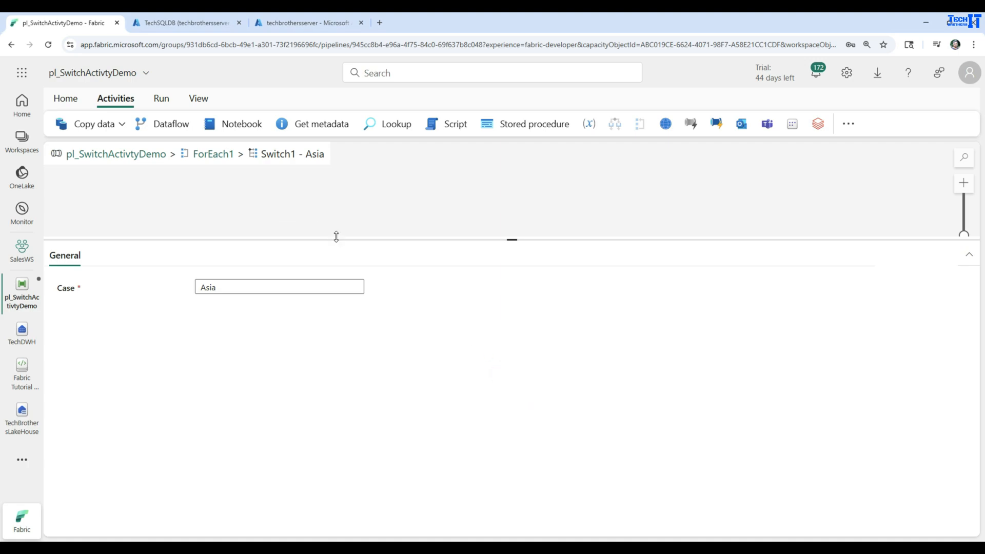
pyautogui.moveTo(334, 238); pyautogui.dragTo(340, 307)
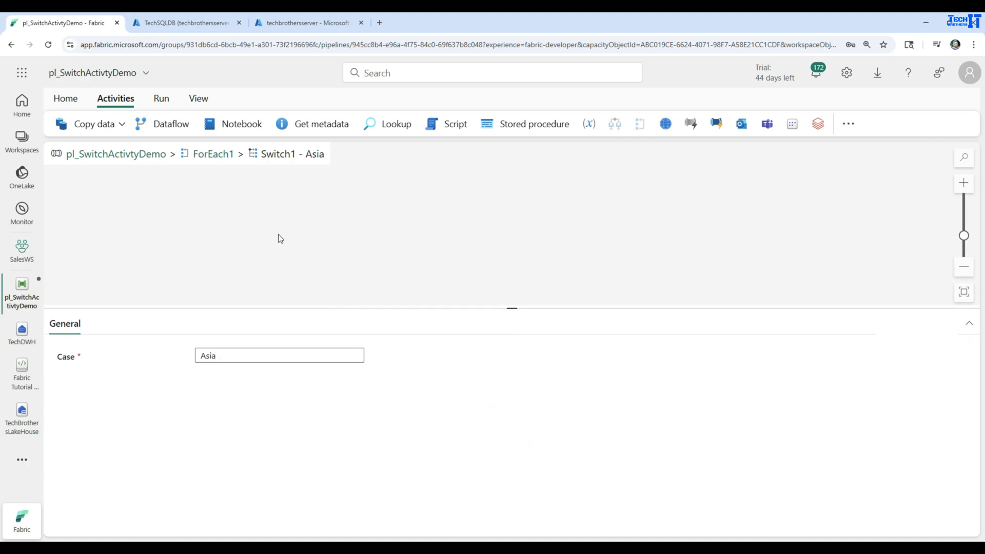
pyautogui.click(122, 124)
pyautogui.click(99, 152)
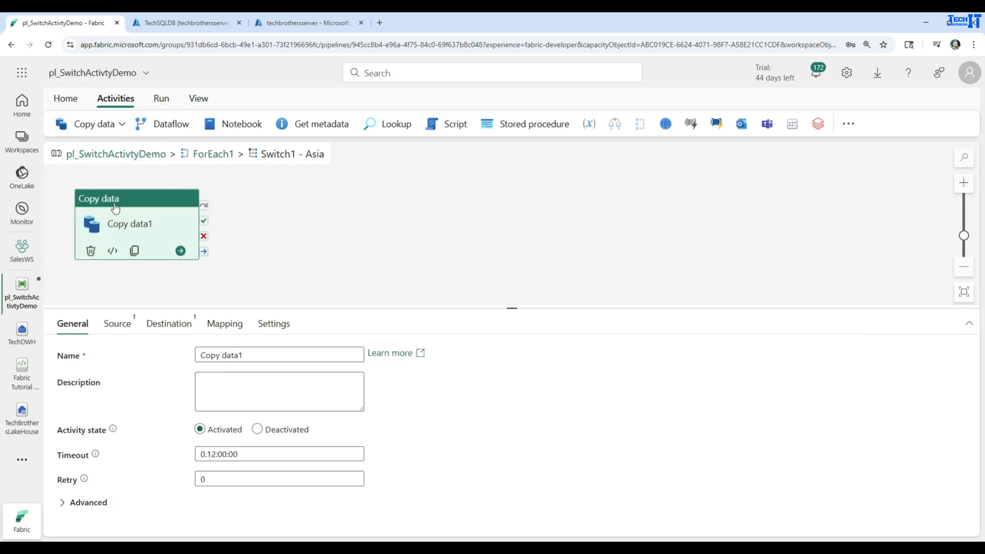
pyautogui.moveTo(120, 202); pyautogui.dragTo(312, 213)
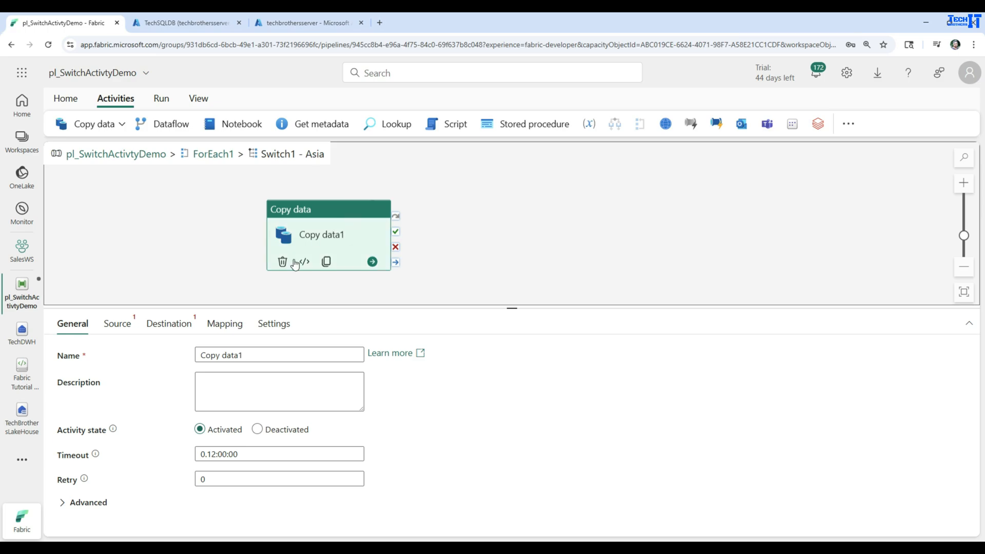
# - Set the Copy data source connection to TechBrothersLakeHouse with Files as the root folder
pyautogui.click(122, 323)
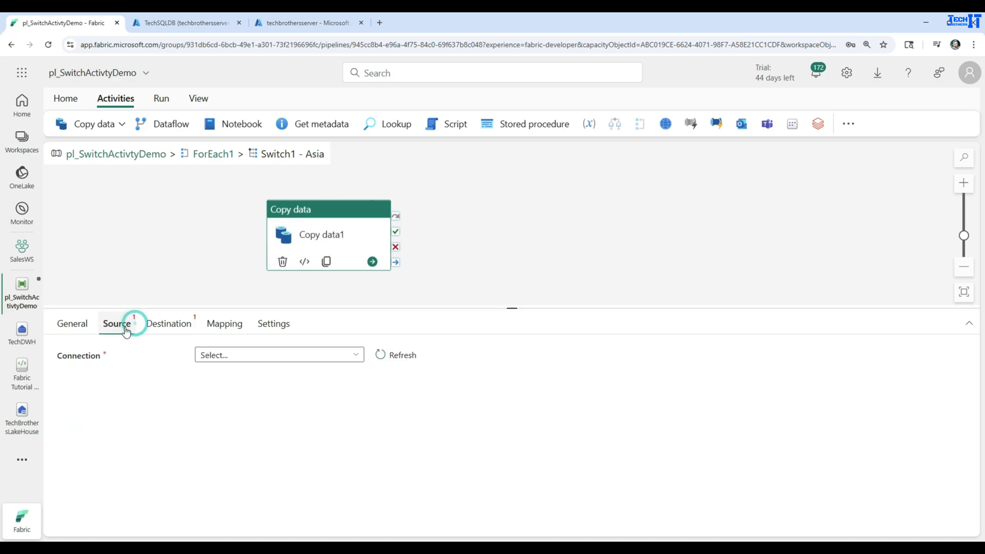
pyautogui.click(352, 354)
pyautogui.scroll(-3, 305, 264)
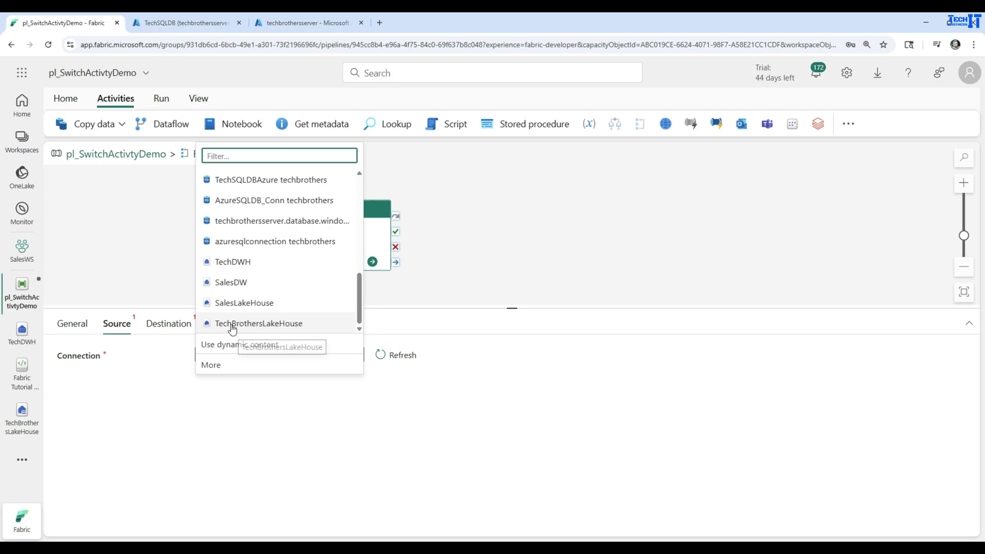
pyautogui.click(257, 324)
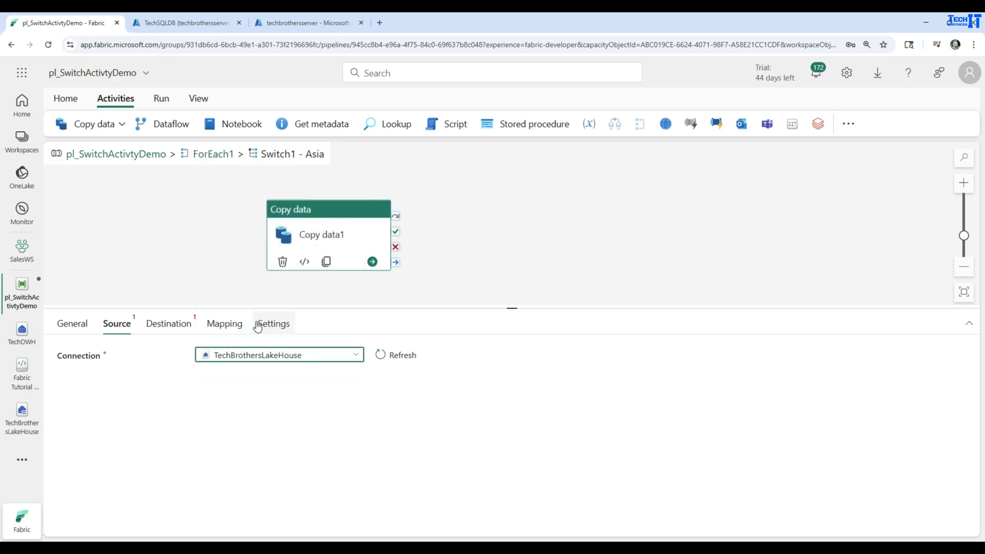
pyautogui.click(254, 380)
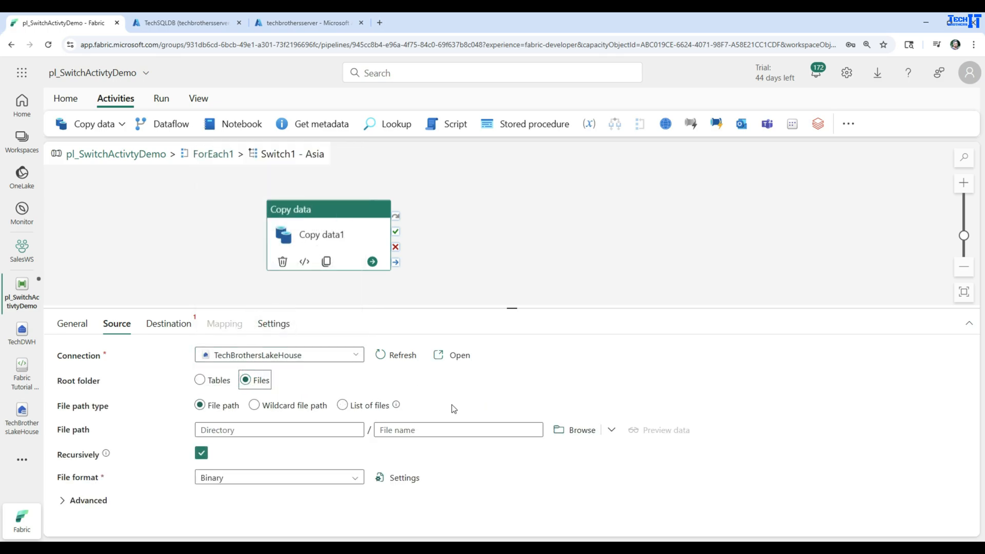
# - Choose customer_Data_Asia_20250531.csv from the Staging folder as the source file and set its format to DelimitedText
pyautogui.click(582, 430)
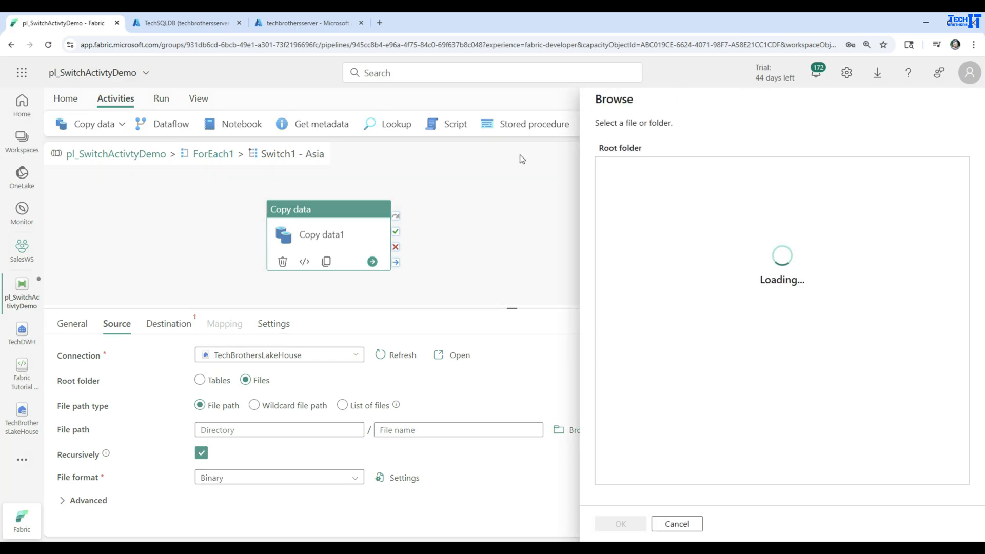
pyautogui.click(632, 236)
pyautogui.click(674, 170)
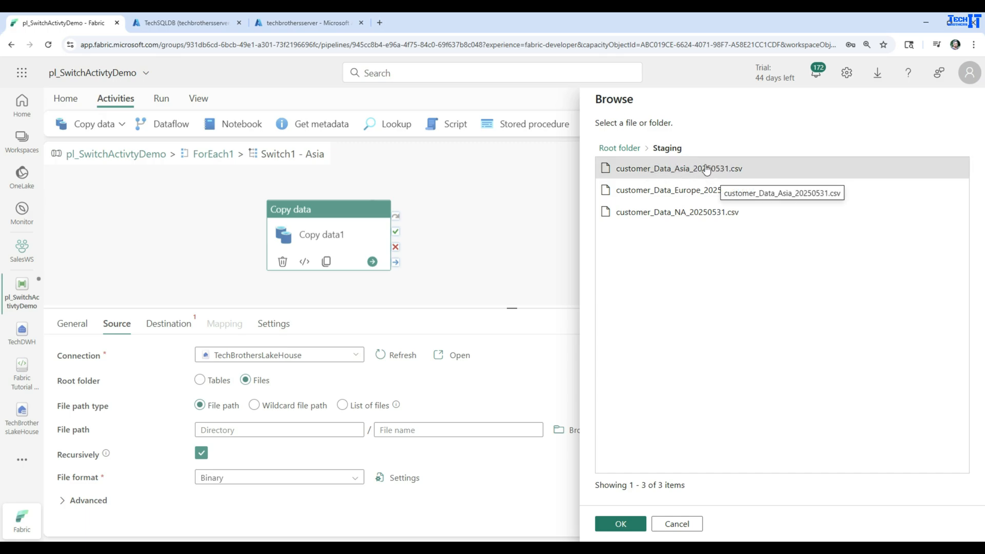
pyautogui.click(631, 525)
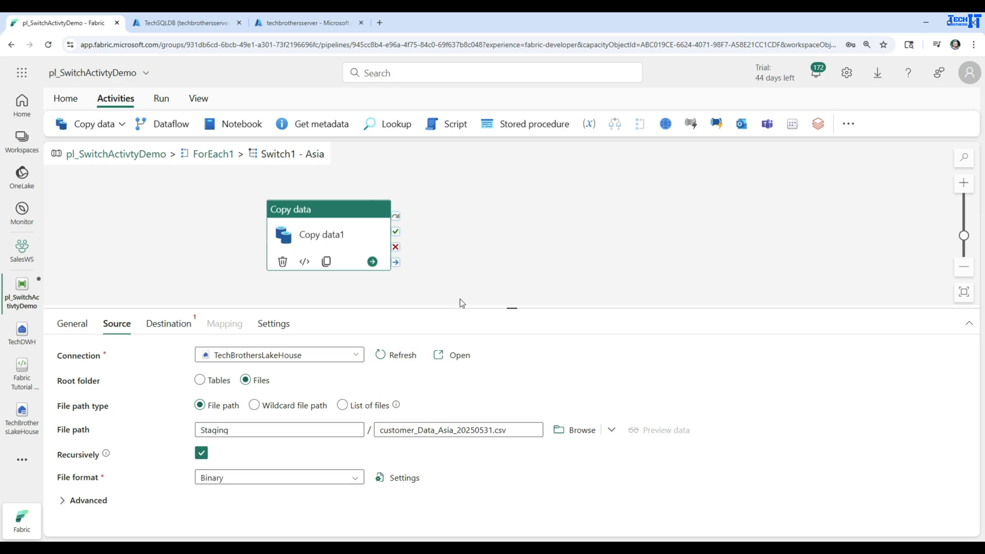
pyautogui.moveTo(461, 308); pyautogui.dragTo(469, 237)
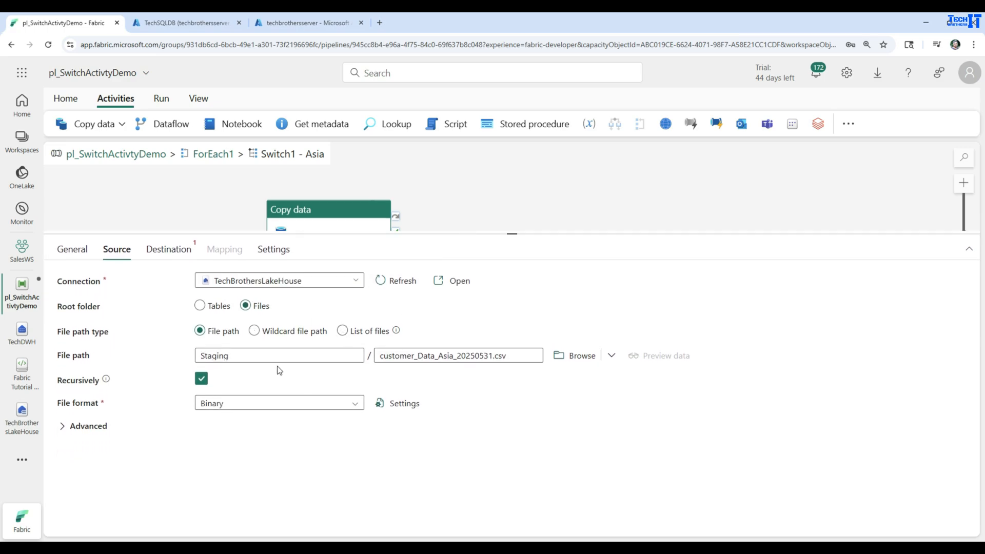
pyautogui.click(266, 412)
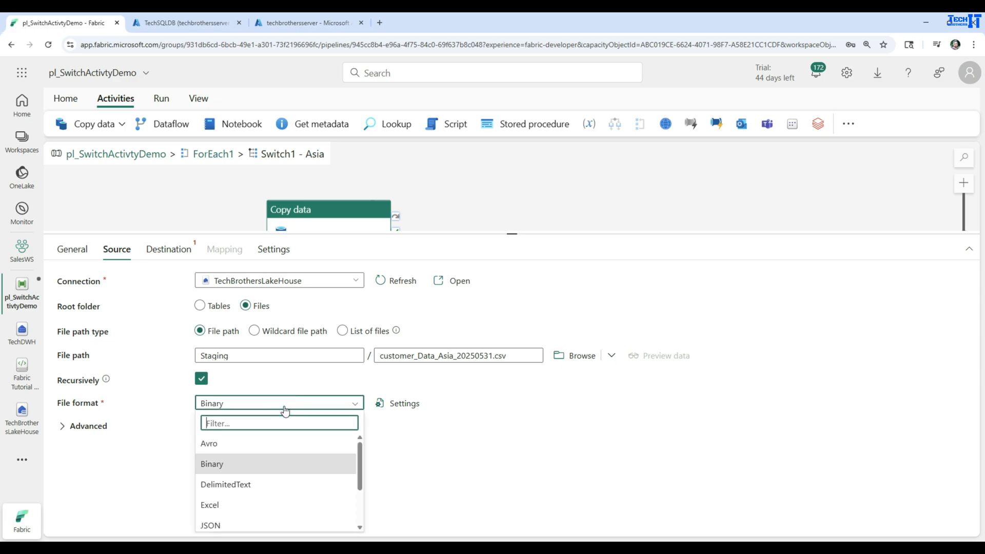
pyautogui.click(235, 482)
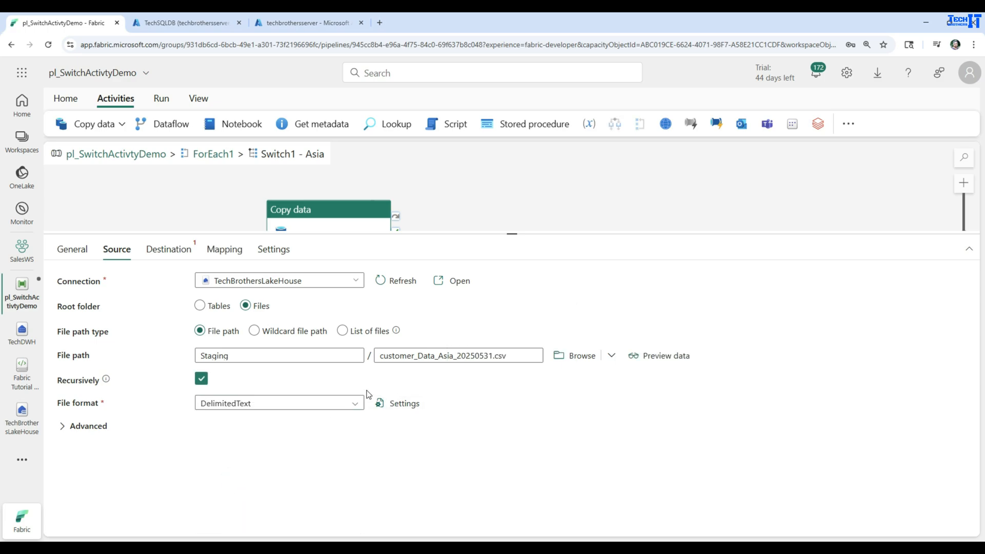
# - Set the Copy data destination to the TechDWH warehouse, using the existing table dbo.customer_Data_Asia
pyautogui.click(162, 249)
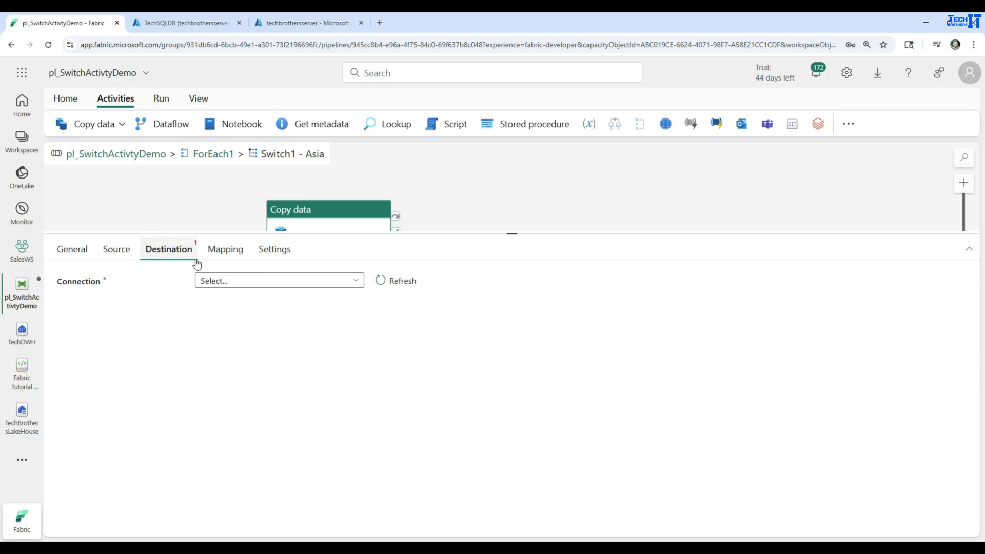
pyautogui.click(356, 281)
pyautogui.scroll(-6, 261, 430)
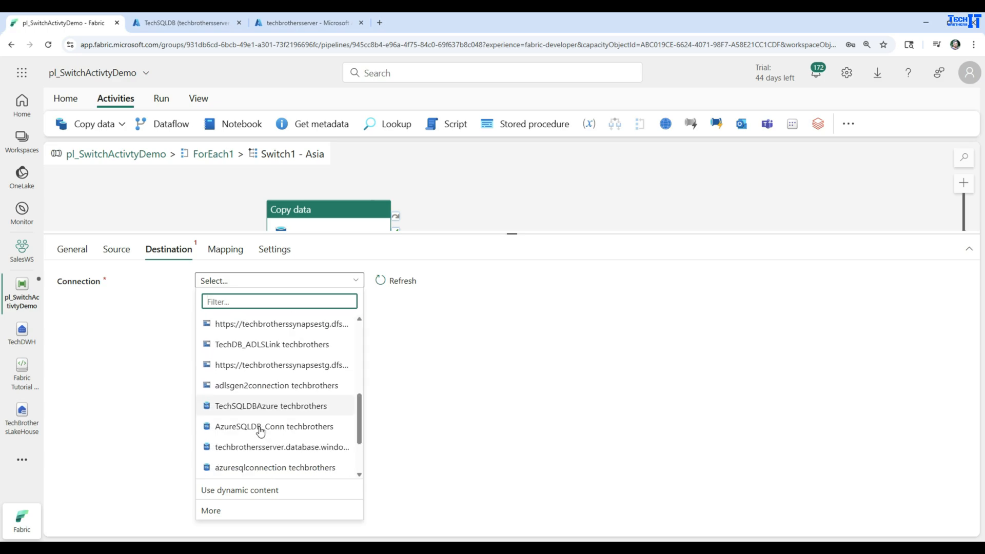
pyautogui.click(230, 408)
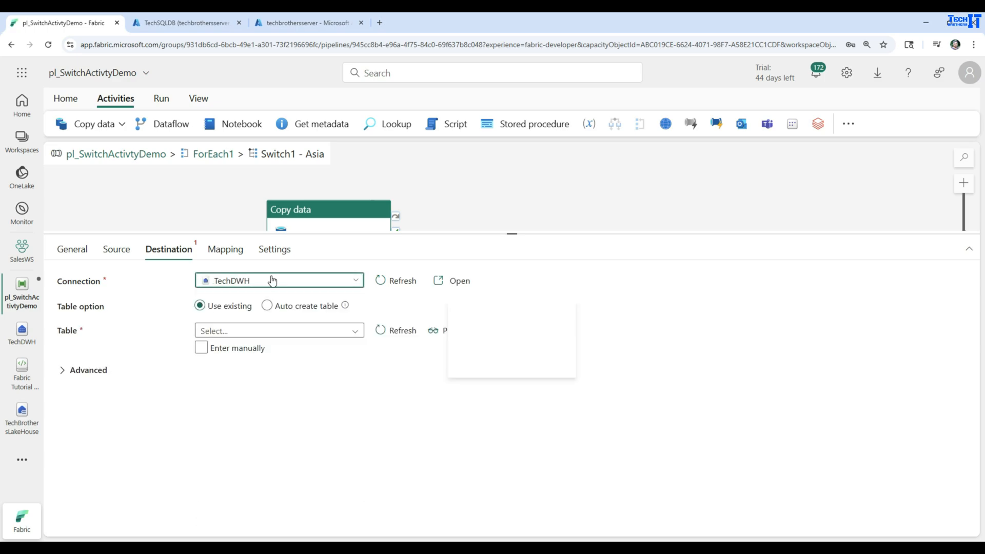
pyautogui.click(232, 306)
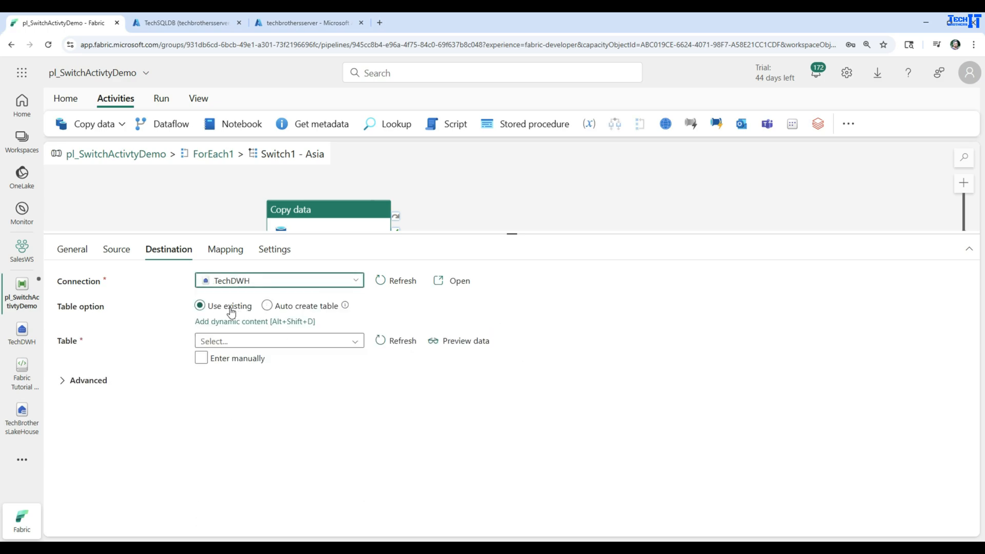
pyautogui.click(343, 339)
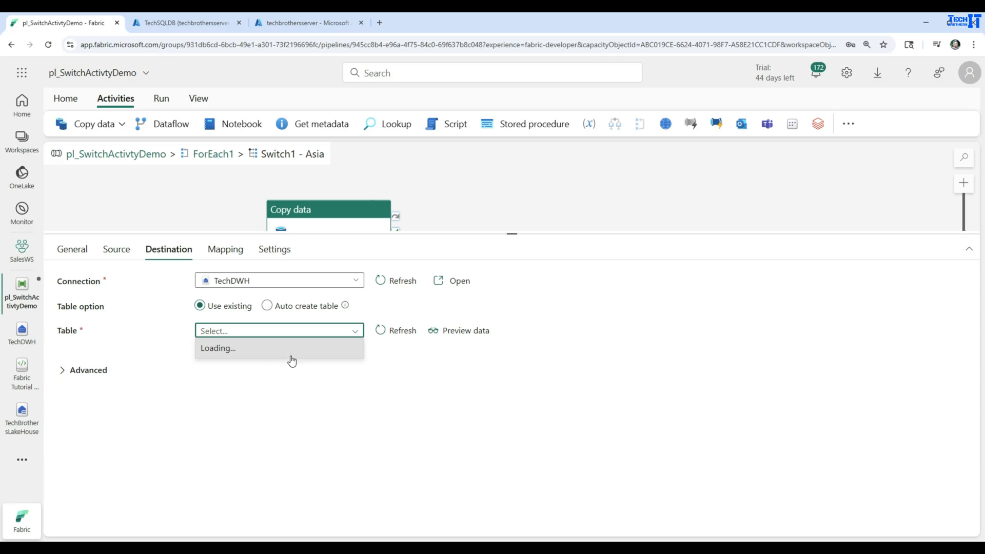
pyautogui.scroll(-3, 281, 439)
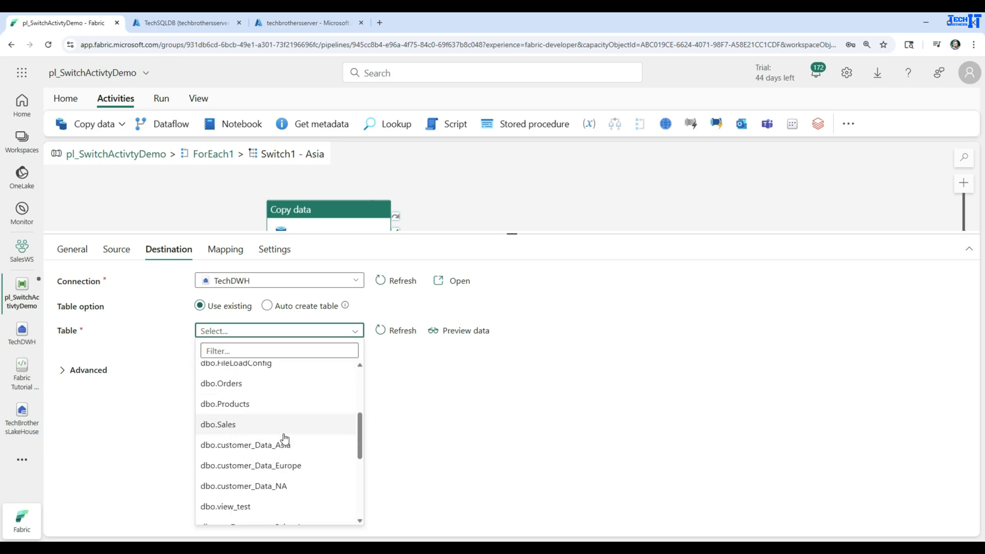
pyautogui.click(277, 442)
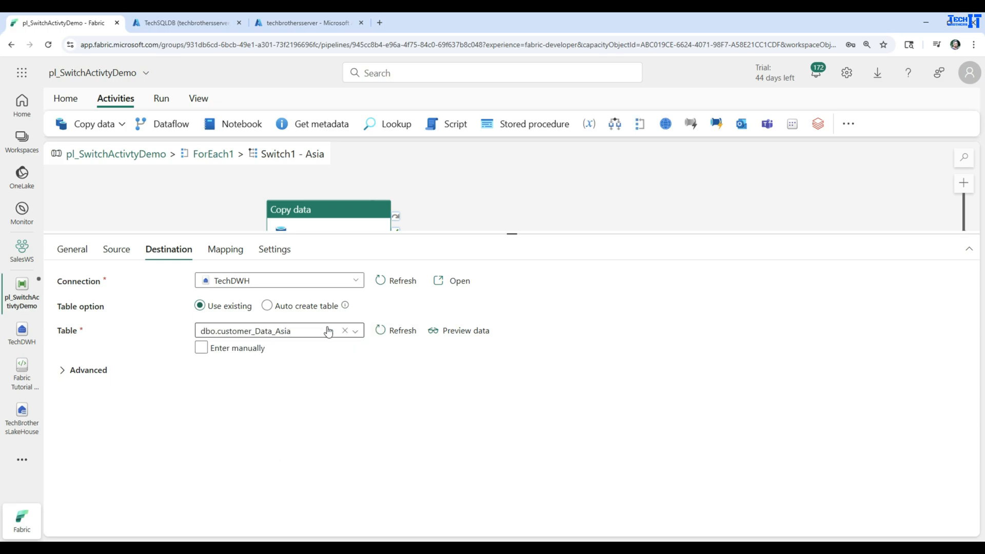
# - Import the schemas into the Copy data mapping and check which source columns are offered for FirstName
pyautogui.click(215, 249)
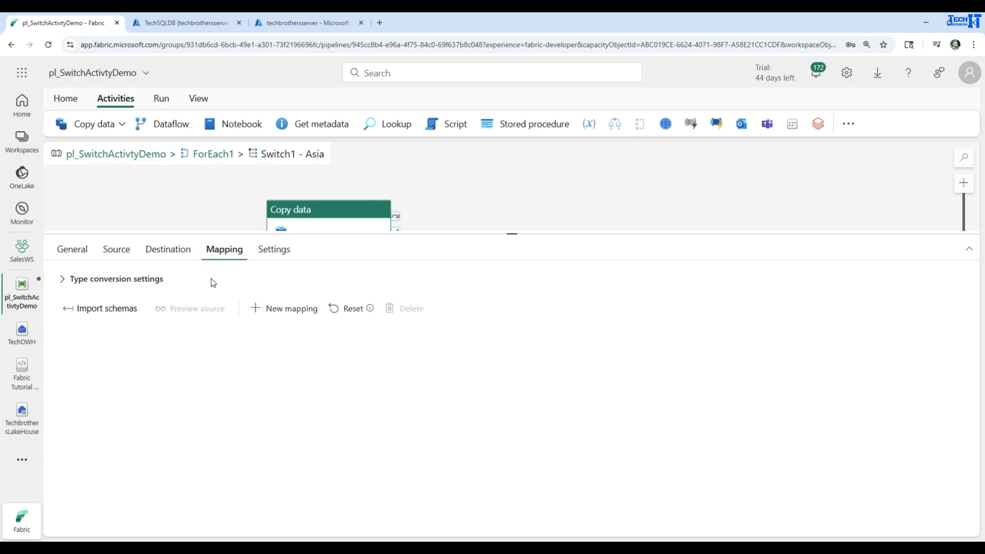
pyautogui.click(113, 315)
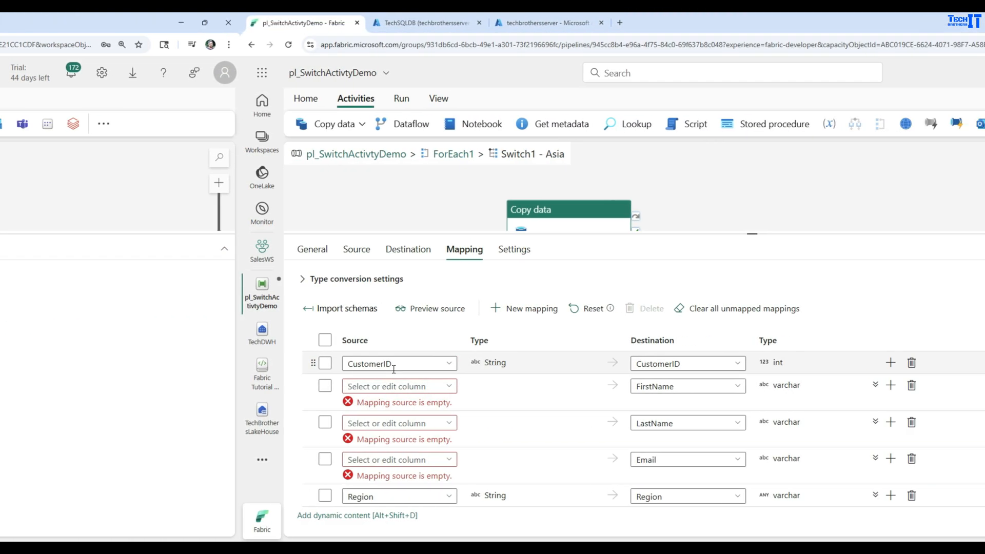
pyautogui.click(208, 388)
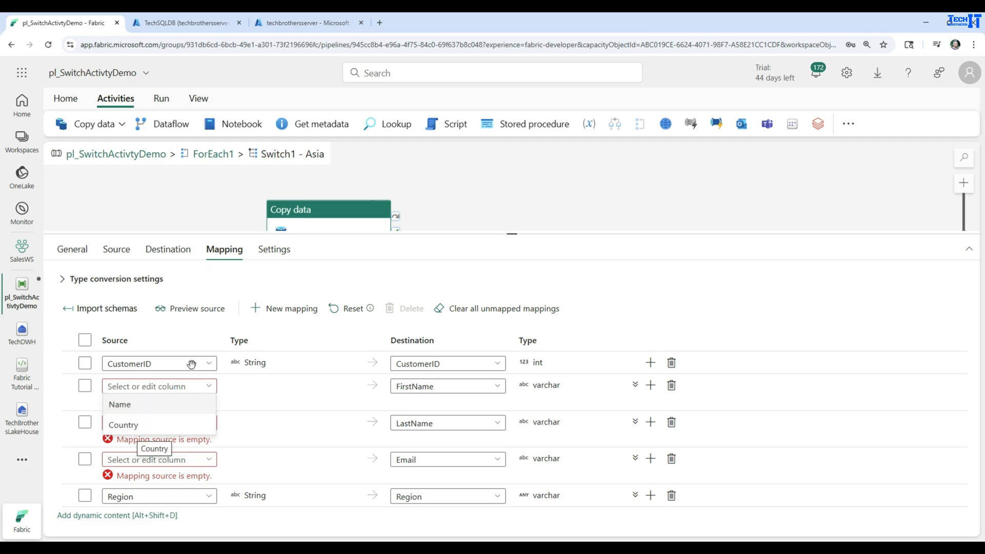
# - Compare the Copy data source and destination settings, and preview the source data from the column mapping
pyautogui.click(127, 254)
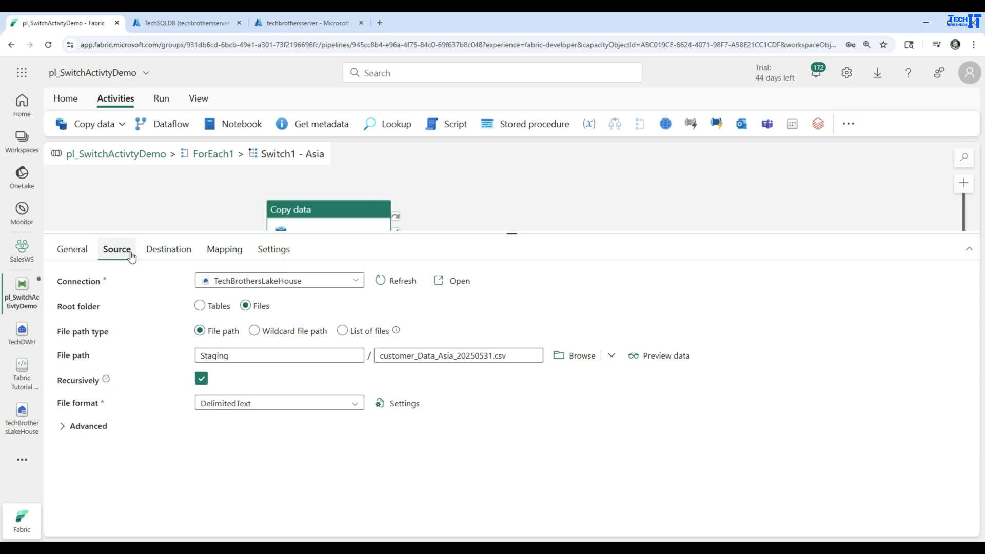
pyautogui.click(157, 249)
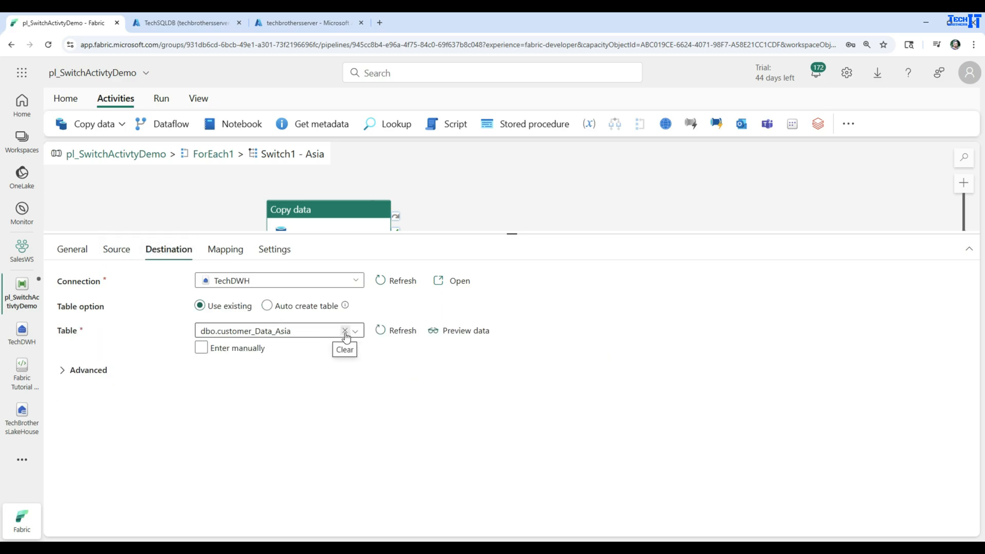
pyautogui.click(122, 251)
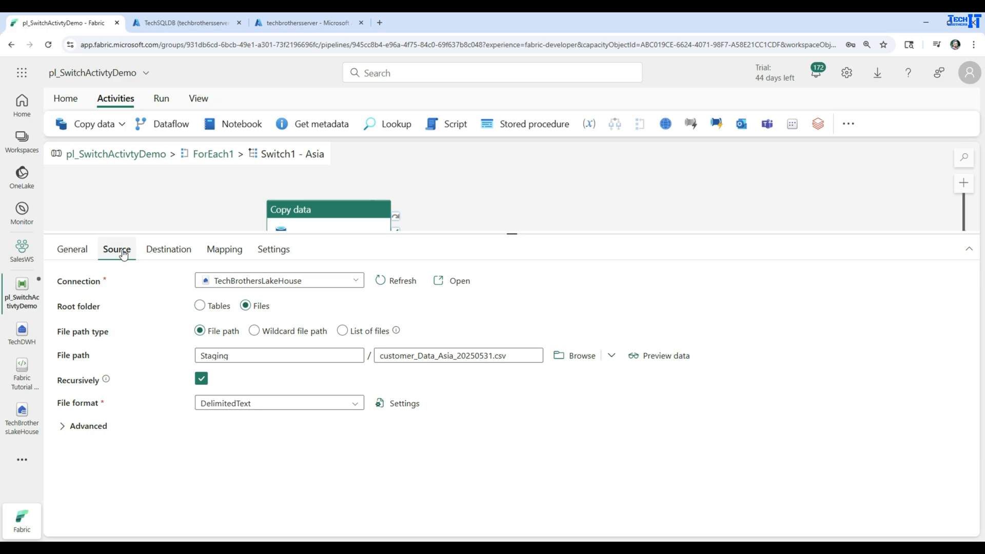
pyautogui.click(224, 250)
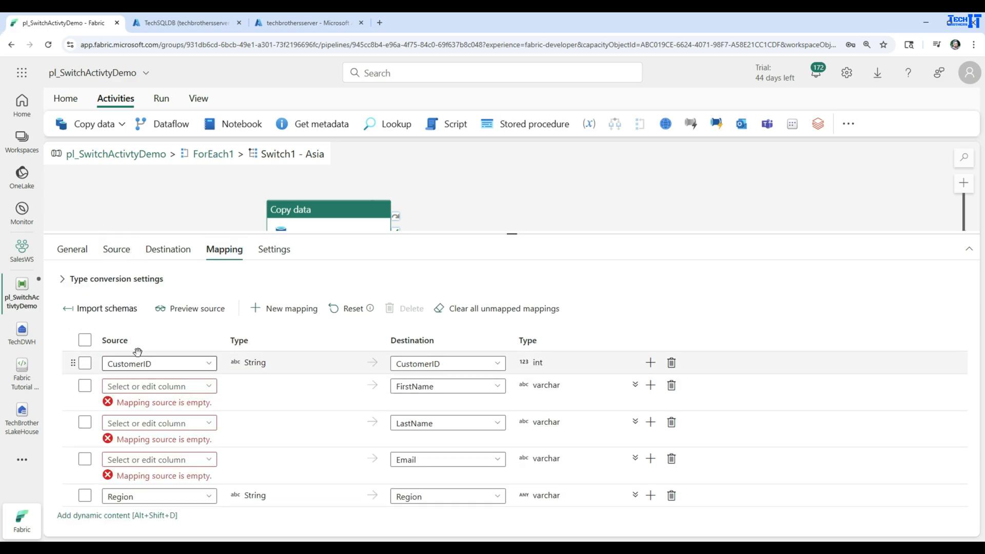
pyautogui.click(193, 309)
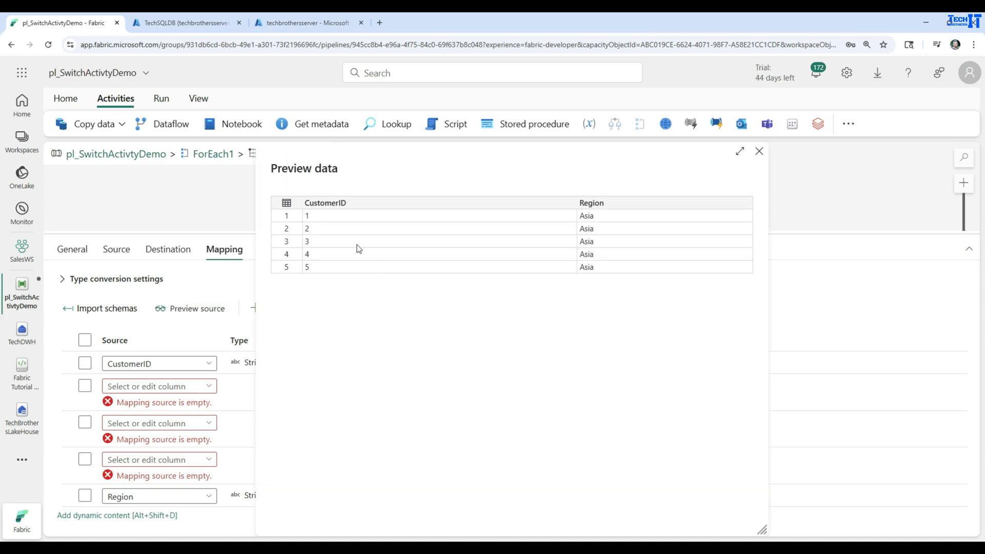
pyautogui.click(759, 151)
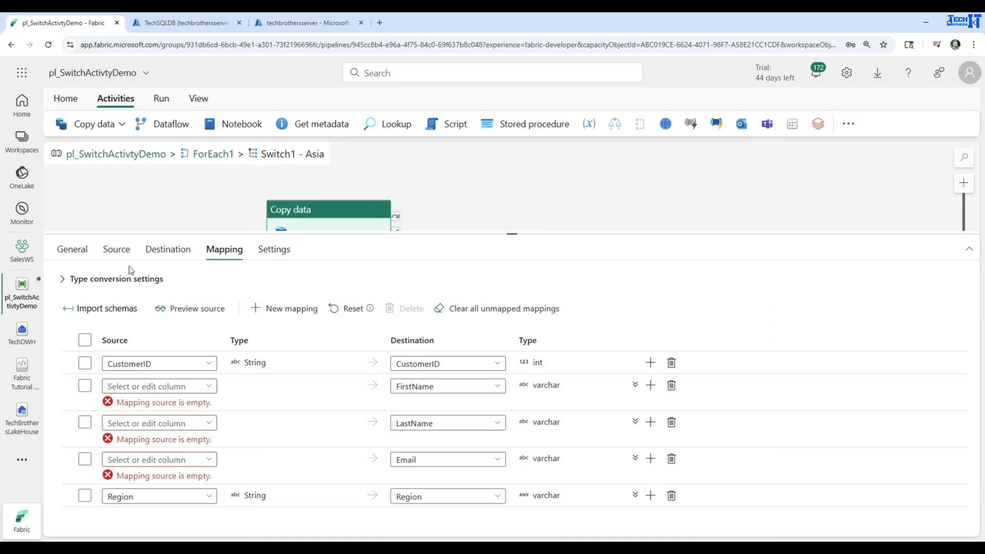
# - Preview the Asia source file's data and copy its column headers CustomerID, Name, Country and Region
pyautogui.click(117, 251)
pyautogui.click(649, 357)
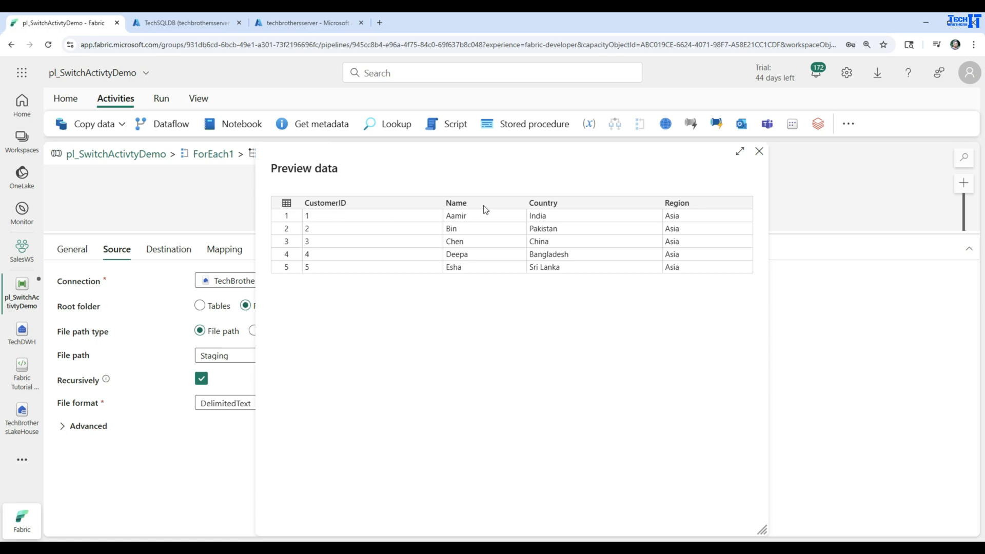
pyautogui.moveTo(702, 205); pyautogui.dragTo(311, 204)
pyautogui.rightClick(313, 206)
pyautogui.click(325, 211)
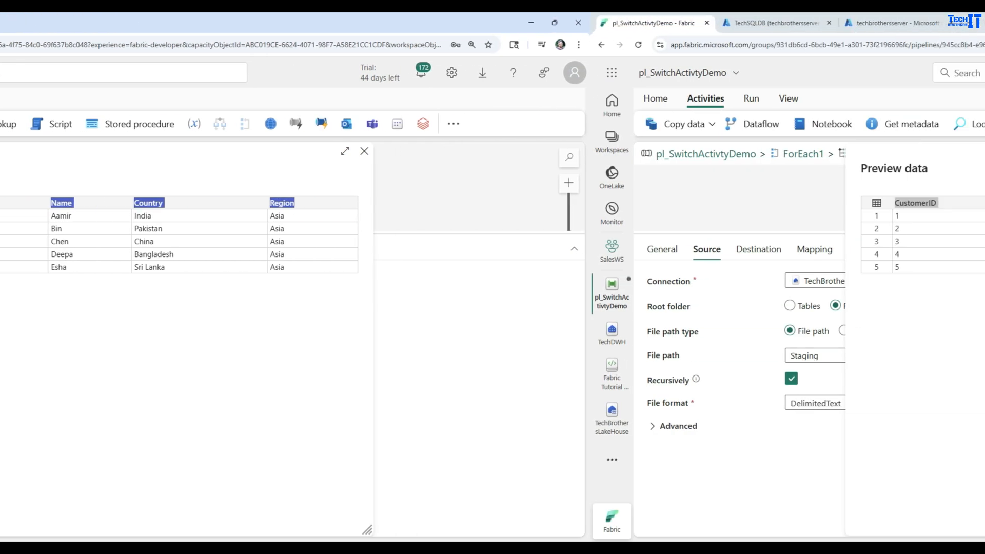
# - In the TechDWH warehouse, paste a CREATE TABLE dbo.Customer script with CustomerID, Name, Country and Region columns below the SELECT in SQL query 44
pyautogui.click(611, 331)
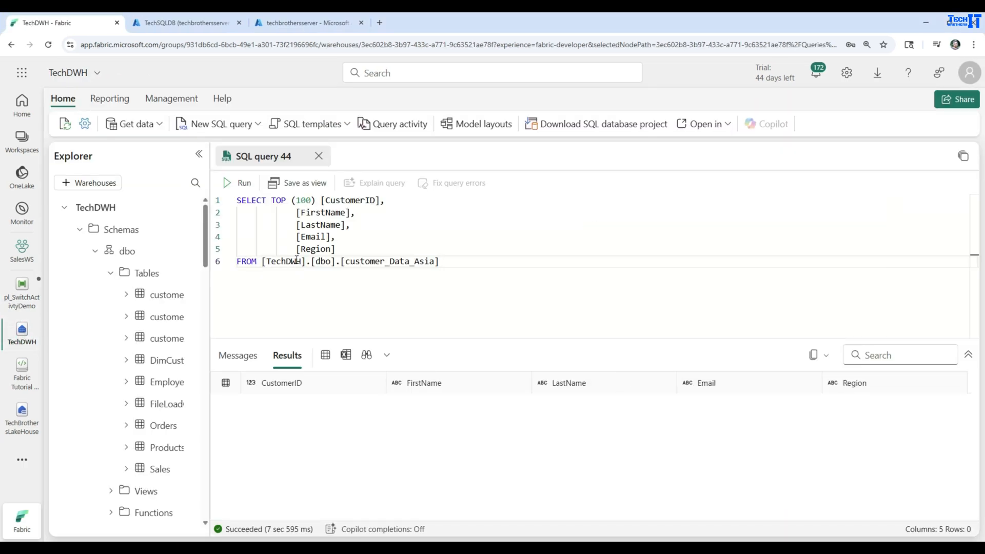
pyautogui.click(479, 274)
pyautogui.press('Return')
pyautogui.press('Return')
pyautogui.hotkey('ctrl', 'v')
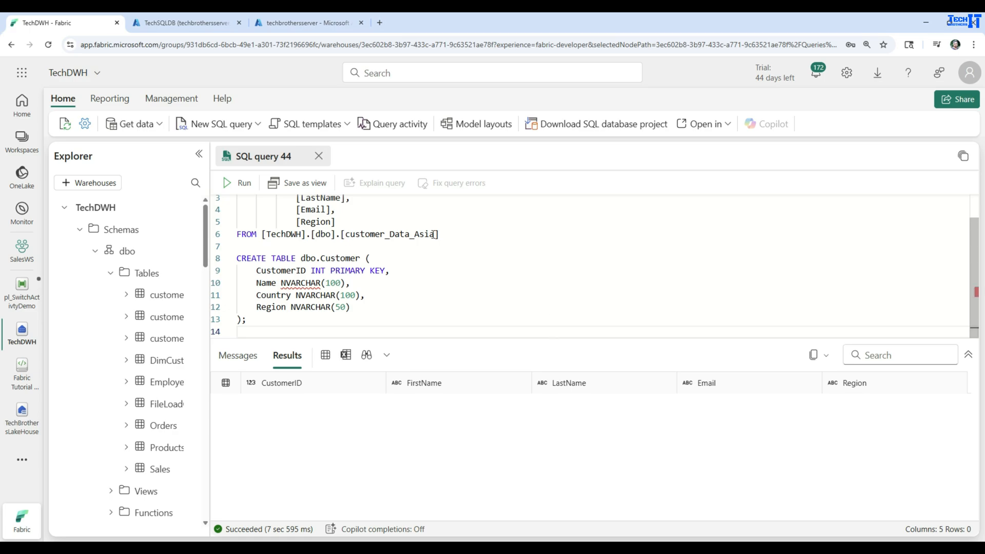
# - Turn the SELECT query into a drop table statement for [TechDWH].[dbo].[customer_Data_Asia] and execute only that statement
pyautogui.moveTo(433, 233); pyautogui.dragTo(350, 234)
pyautogui.rightClick(345, 234)
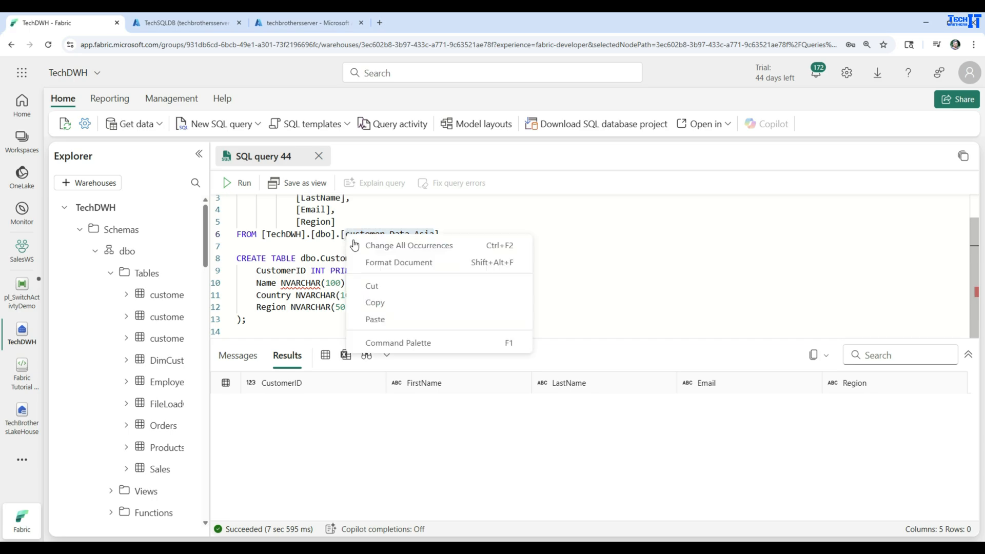
pyautogui.click(390, 302)
pyautogui.moveTo(262, 234); pyautogui.dragTo(232, 171)
pyautogui.press('BackSpace')
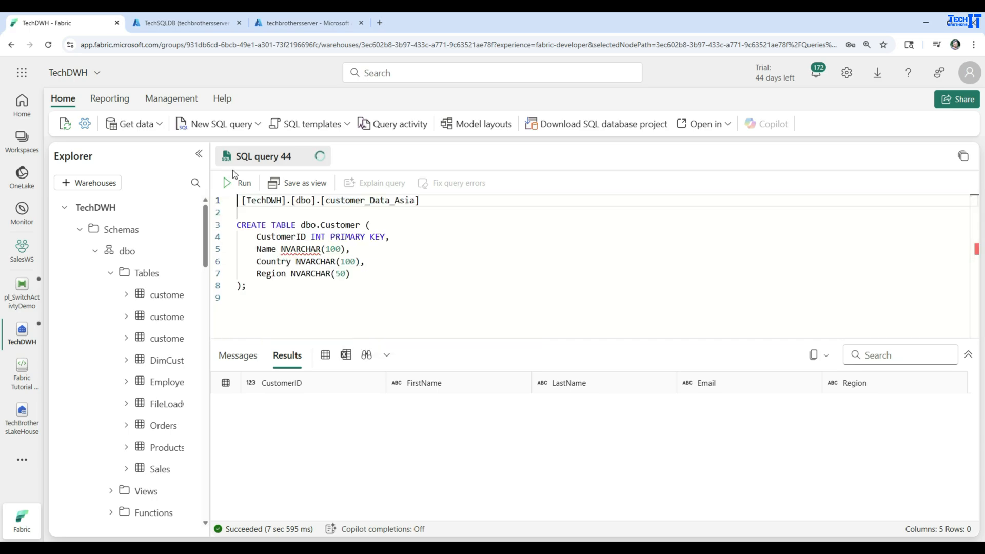
pyautogui.write('drop table')
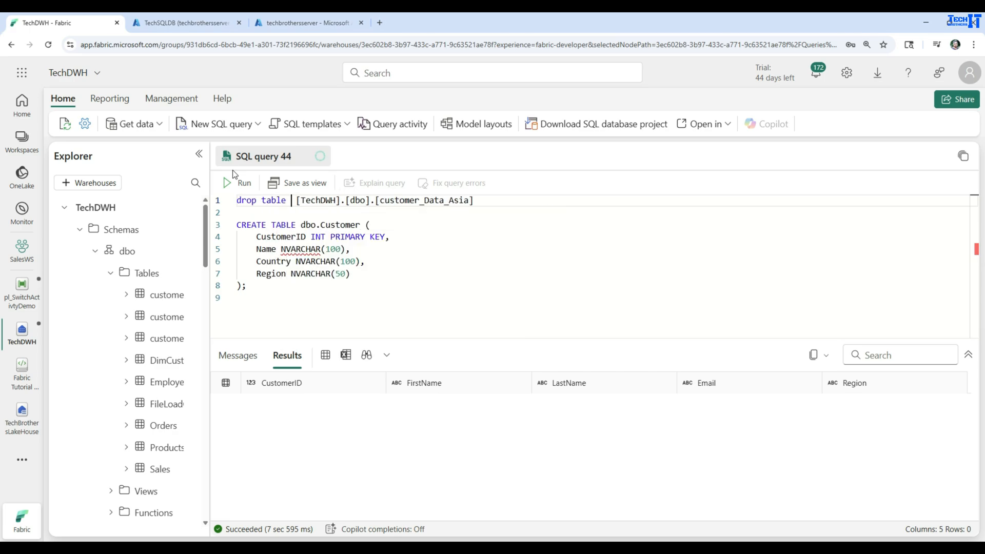
pyautogui.moveTo(495, 199); pyautogui.dragTo(149, 195)
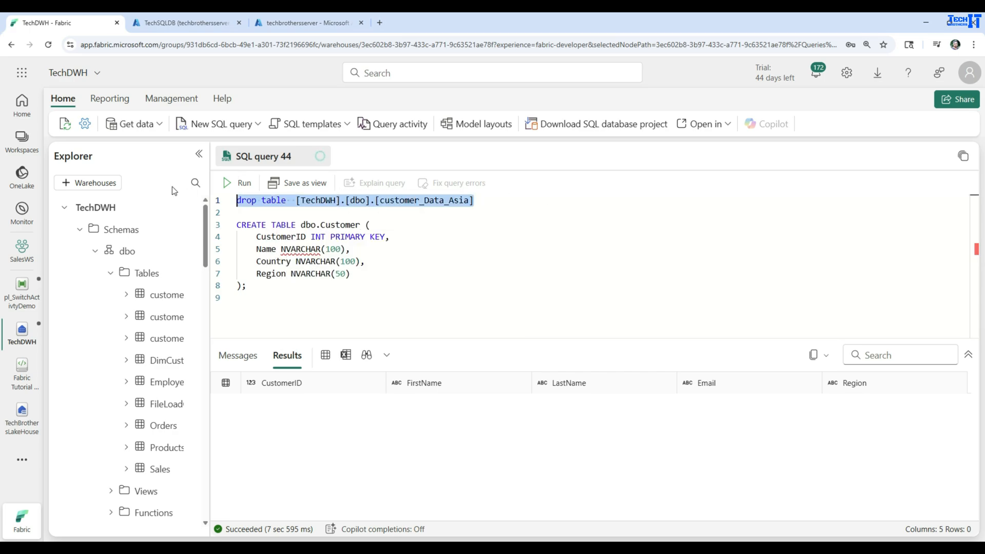
pyautogui.click(227, 184)
# - Name the table in the CREATE TABLE script [TechDWH].[dbo].[customer_Data_Asia] and remove PRIMARY KEY from its CustomerID column
pyautogui.click(435, 200)
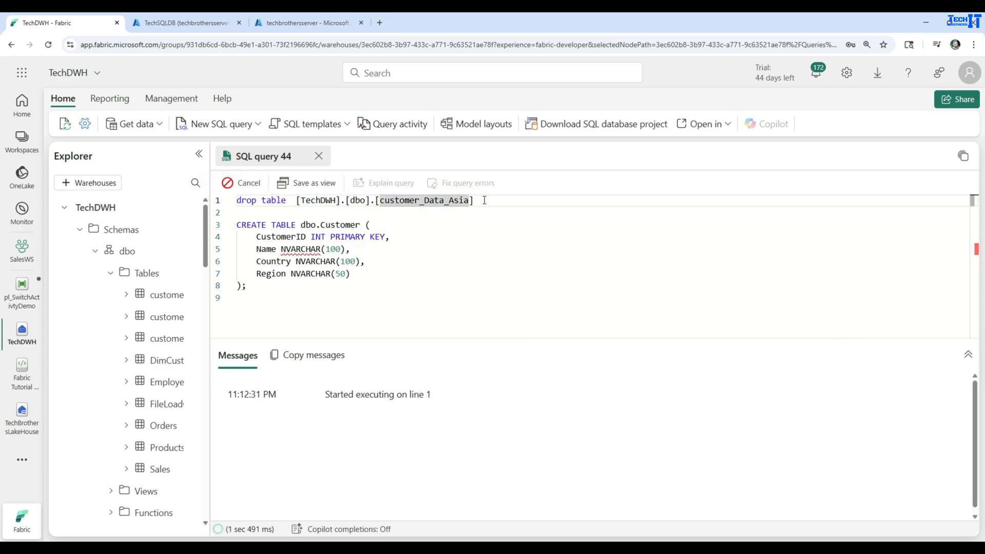
pyautogui.click(360, 224)
pyautogui.moveTo(359, 224); pyautogui.dragTo(299, 226)
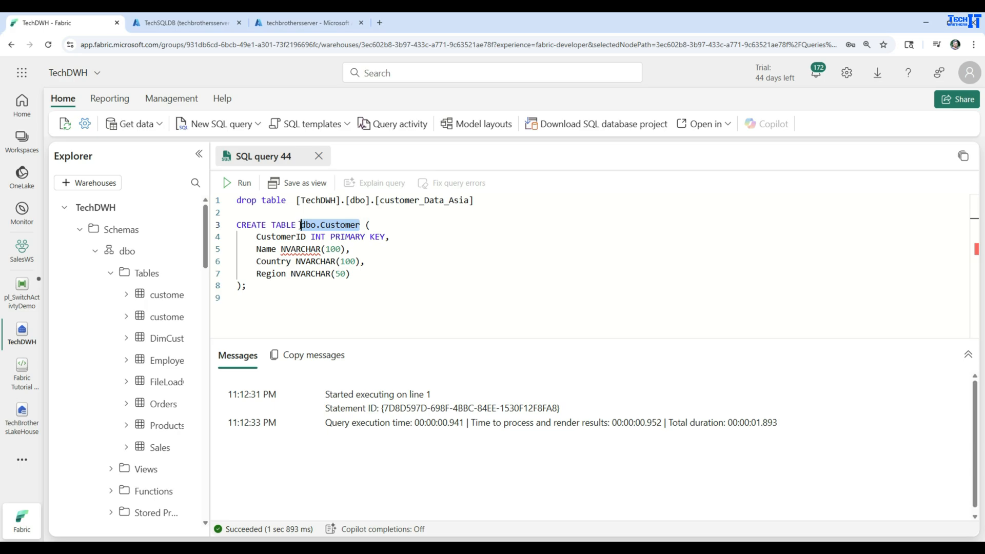
pyautogui.hotkey('ctrl', 'v')
pyautogui.moveTo(384, 237); pyautogui.dragTo(335, 237)
pyautogui.press('BackSpace')
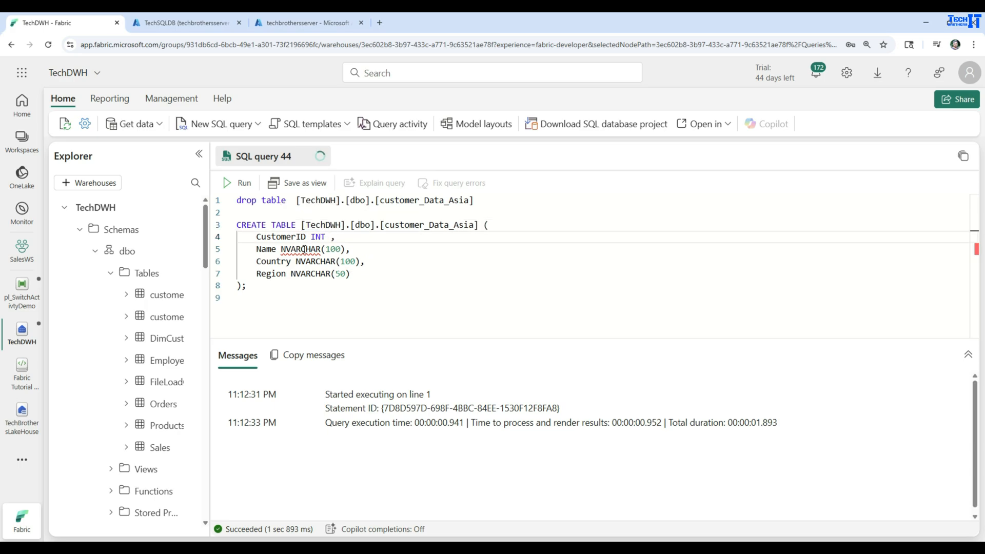
pyautogui.click(274, 296)
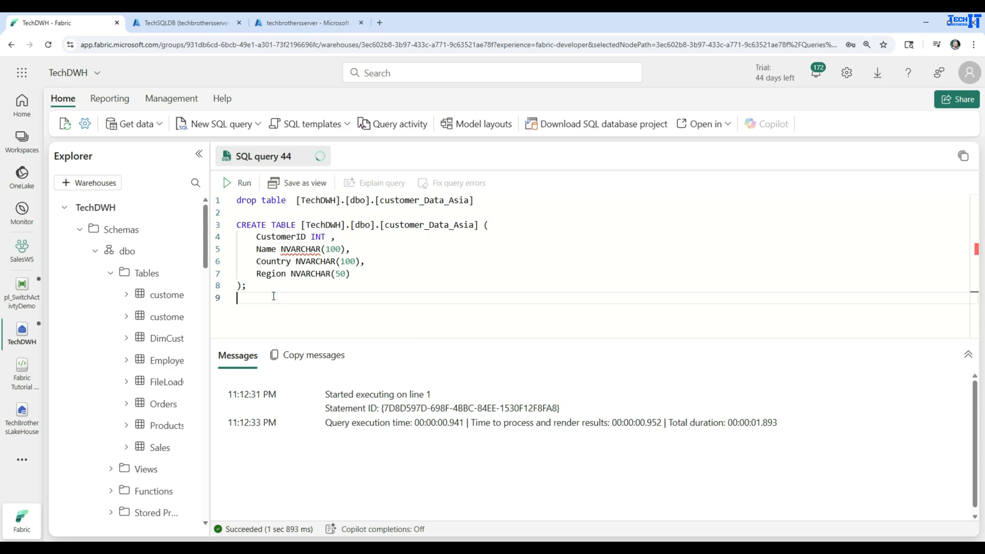
# - Change the Name, Country and Region columns from NVARCHAR to VARCHAR, and execute the CREATE TABLE statement for customer_Data_Asia
pyautogui.click(288, 248)
pyautogui.press('BackSpace')
pyautogui.click(301, 262)
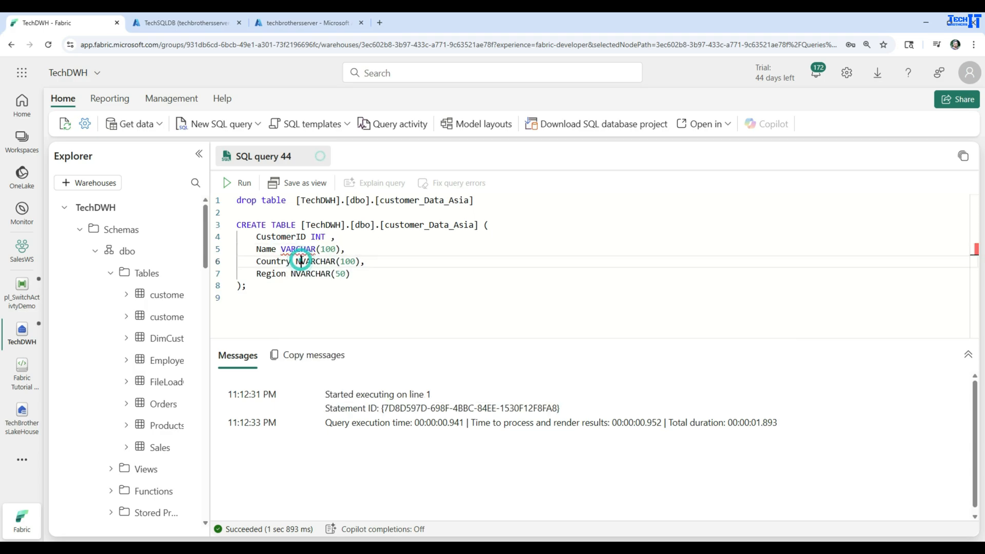
pyautogui.press('BackSpace')
pyautogui.click(296, 273)
pyautogui.press('BackSpace')
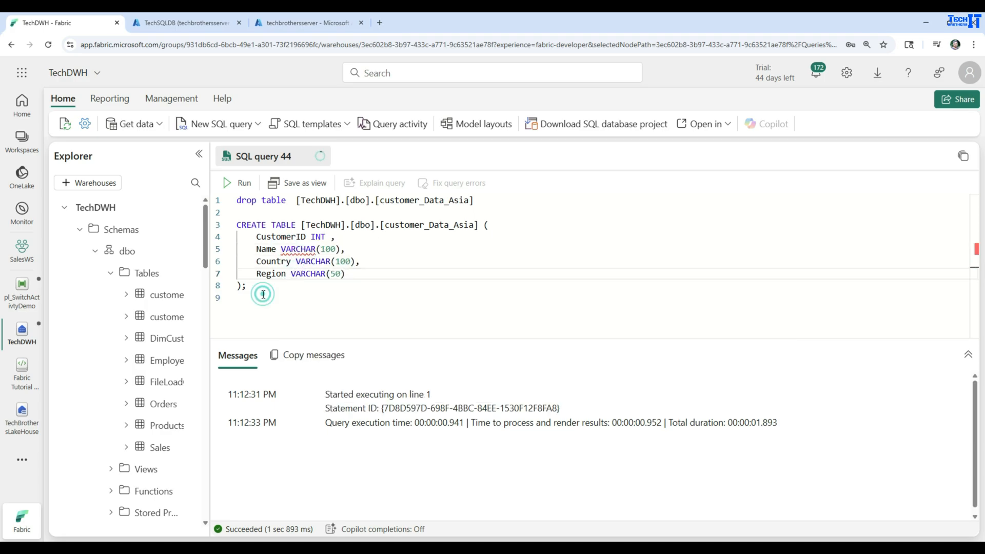
pyautogui.moveTo(263, 293); pyautogui.dragTo(236, 224)
pyautogui.click(228, 183)
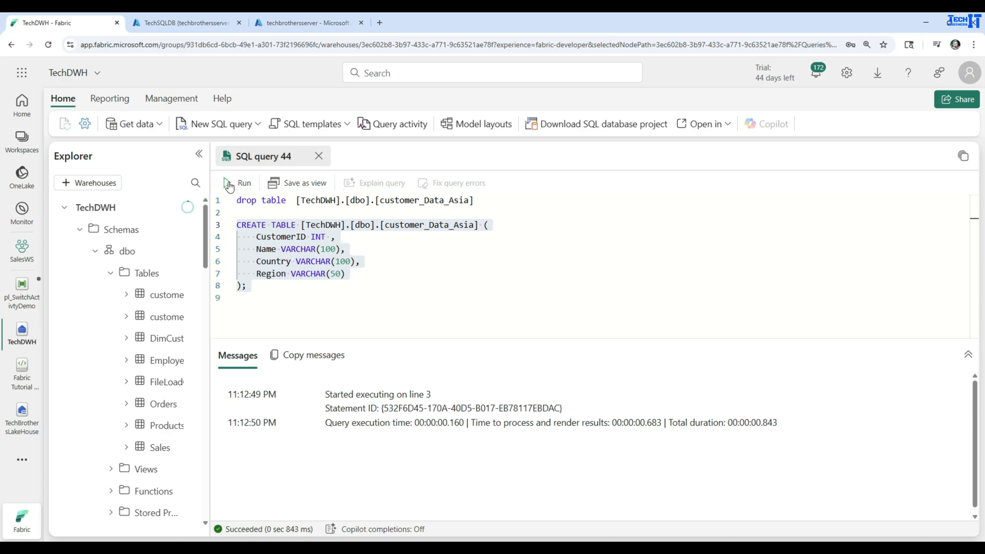
# - Change the table name to customer_Data_Europe in the drop and CREATE TABLE statements, and execute each to recreate that table
pyautogui.click(467, 245)
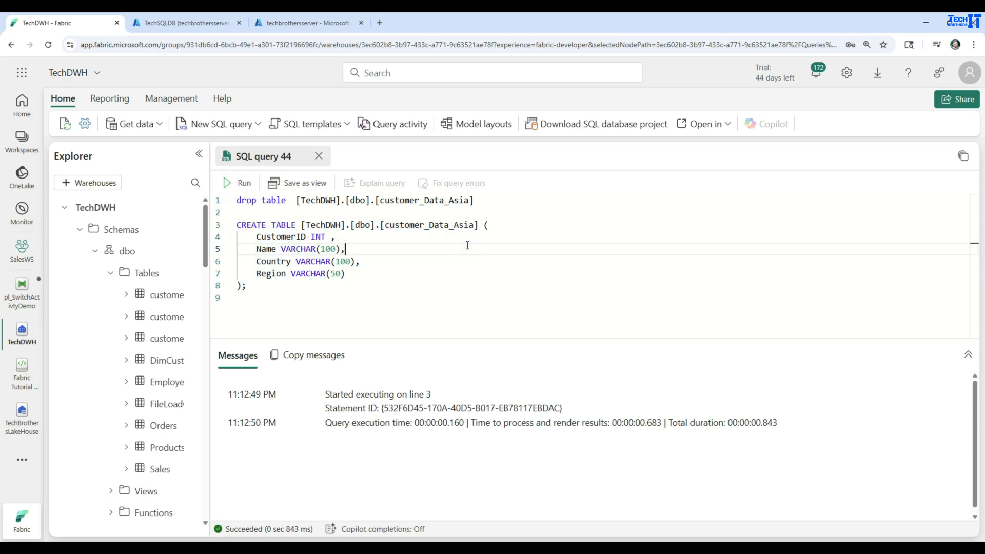
pyautogui.moveTo(469, 200); pyautogui.dragTo(445, 201)
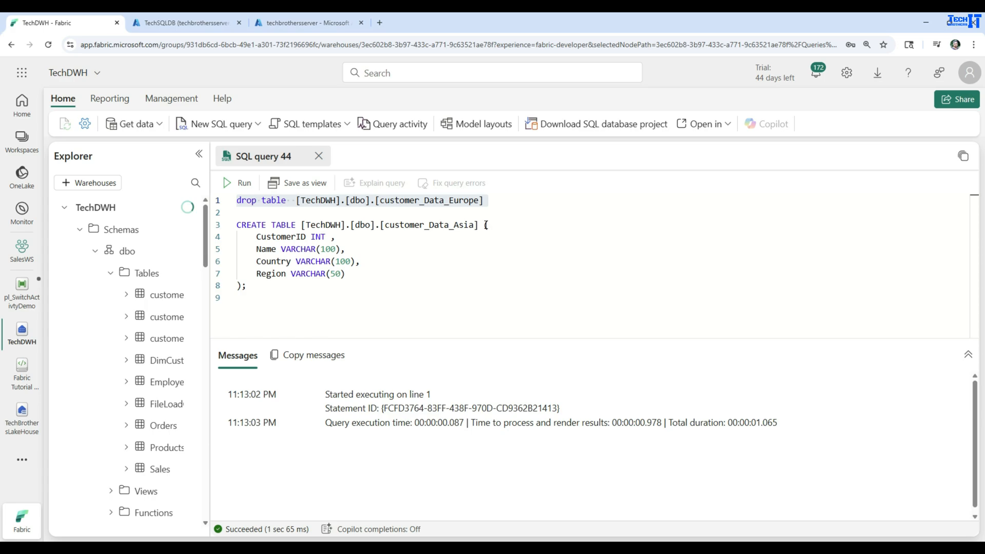
pyautogui.moveTo(482, 225); pyautogui.dragTo(298, 226)
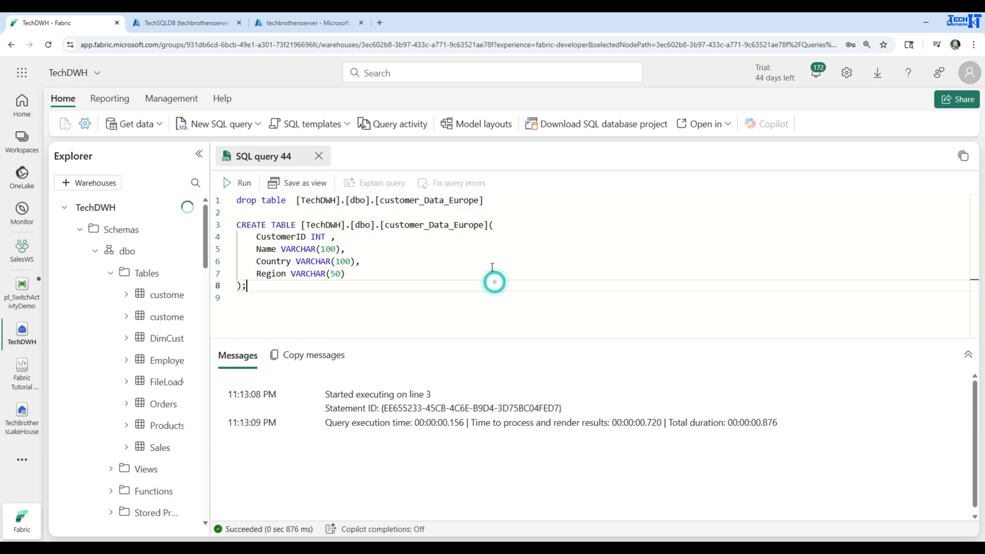
# - Change both statements to customer_Data_NA, execute them together to recreate that table, and widen the Explorer to show full table names
pyautogui.moveTo(480, 200); pyautogui.dragTo(456, 201)
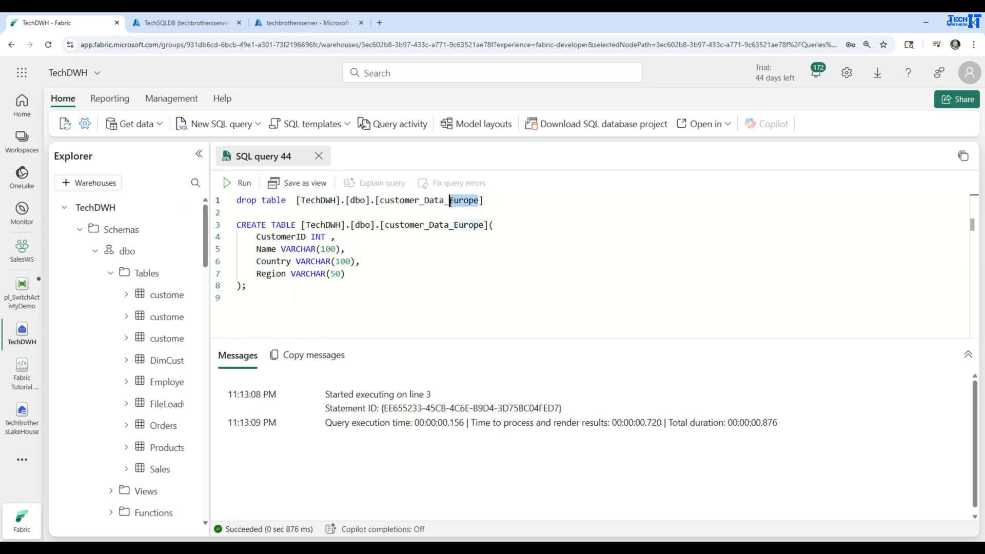
pyautogui.press('BackSpace')
pyautogui.write('NA')
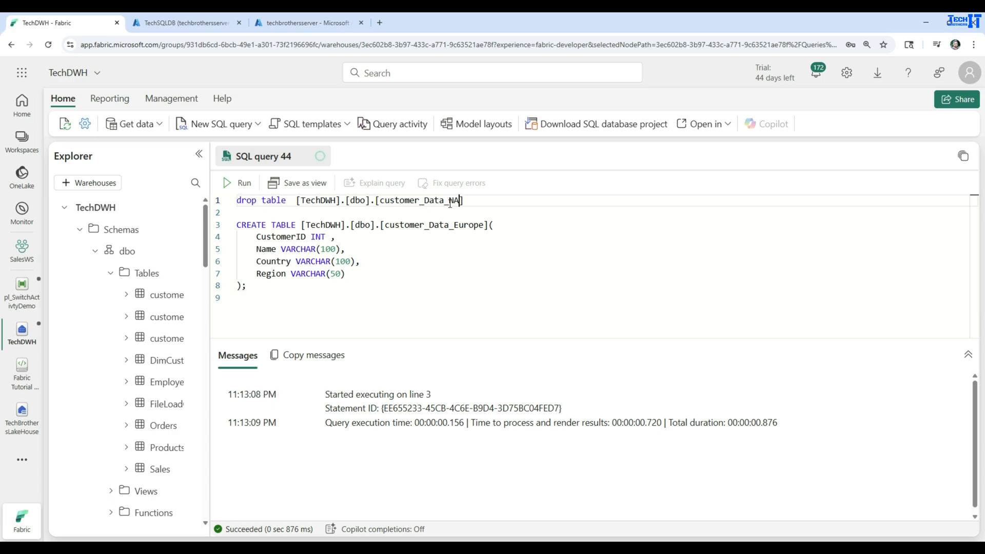
pyautogui.click(484, 225)
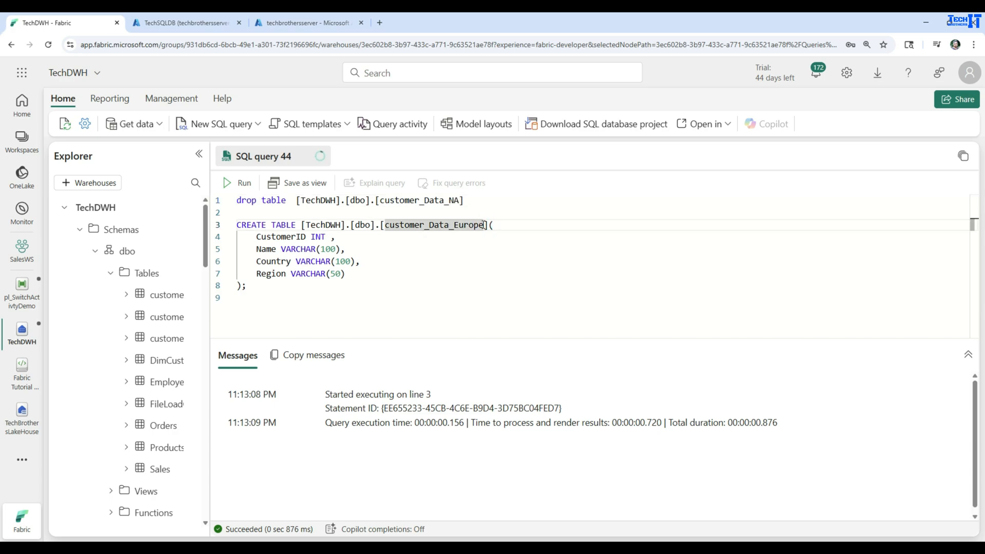
pyautogui.press('BackSpace')
pyautogui.press('BackSpace')
pyautogui.press('BackSpace')
pyautogui.press('BackSpace')
pyautogui.press('BackSpace')
pyautogui.press('BackSpace')
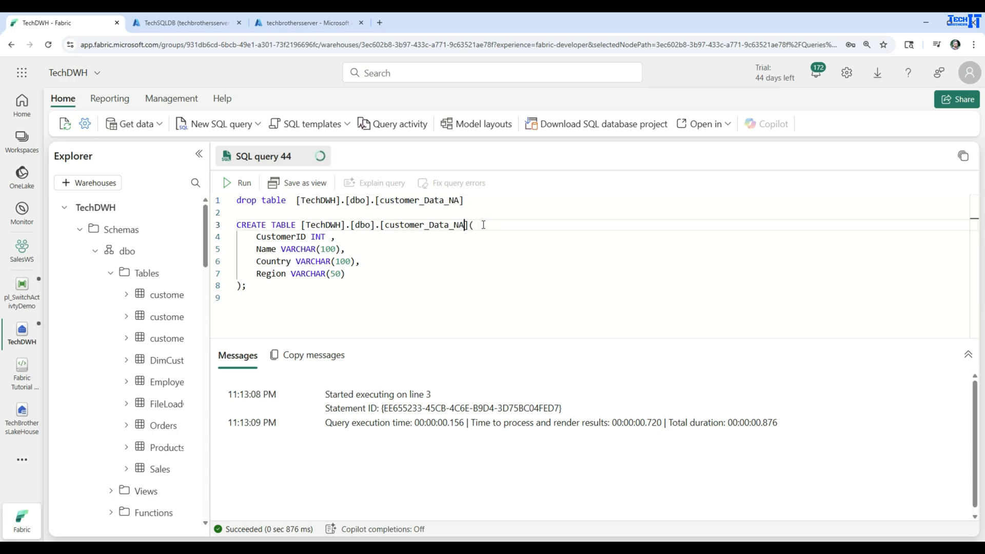
pyautogui.hotkey('ctrl', 'a')
pyautogui.click(237, 183)
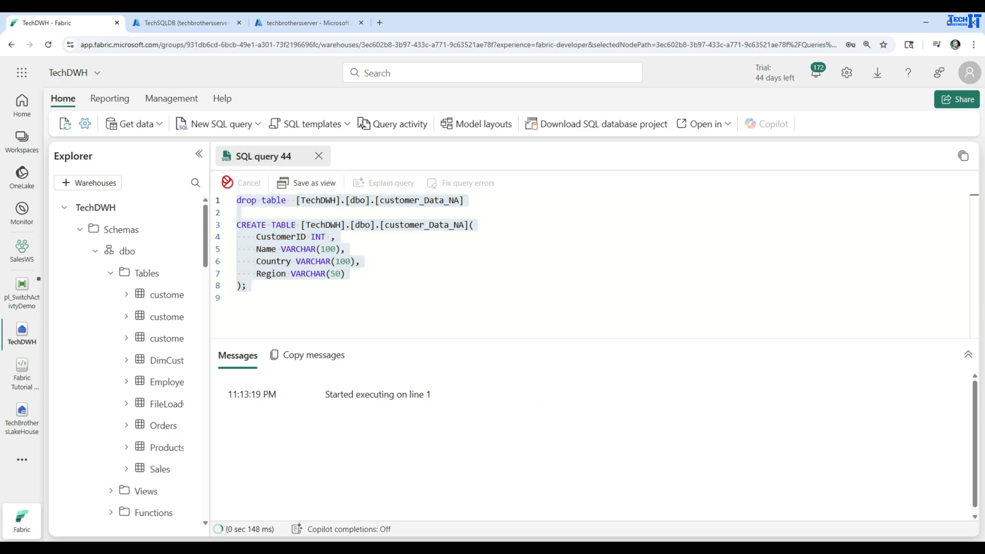
pyautogui.moveTo(206, 210); pyautogui.dragTo(300, 210)
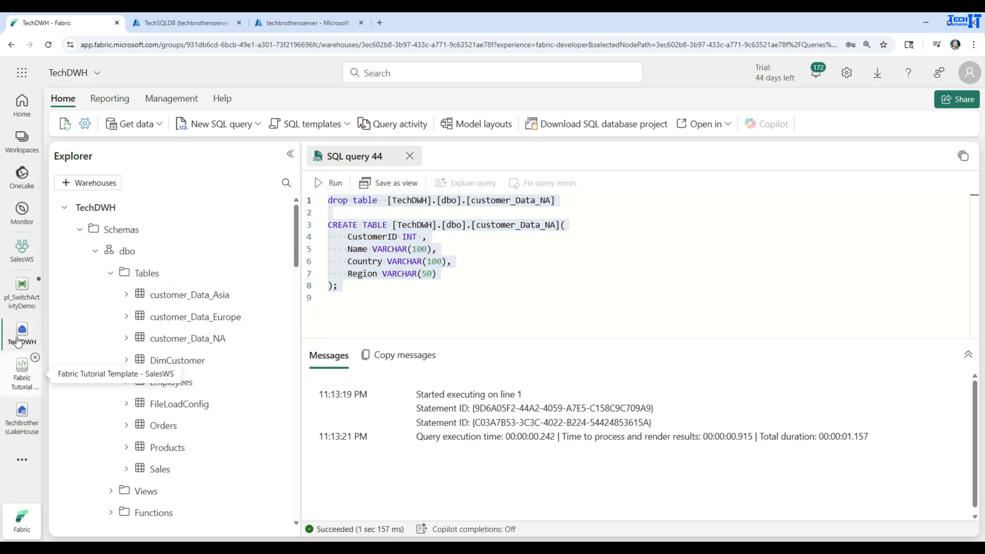
# - In the pl_SwitchActivtyDemo pipeline, clear the Asia copy activity's outdated column mappings and import the source and destination schemas again
pyautogui.click(25, 302)
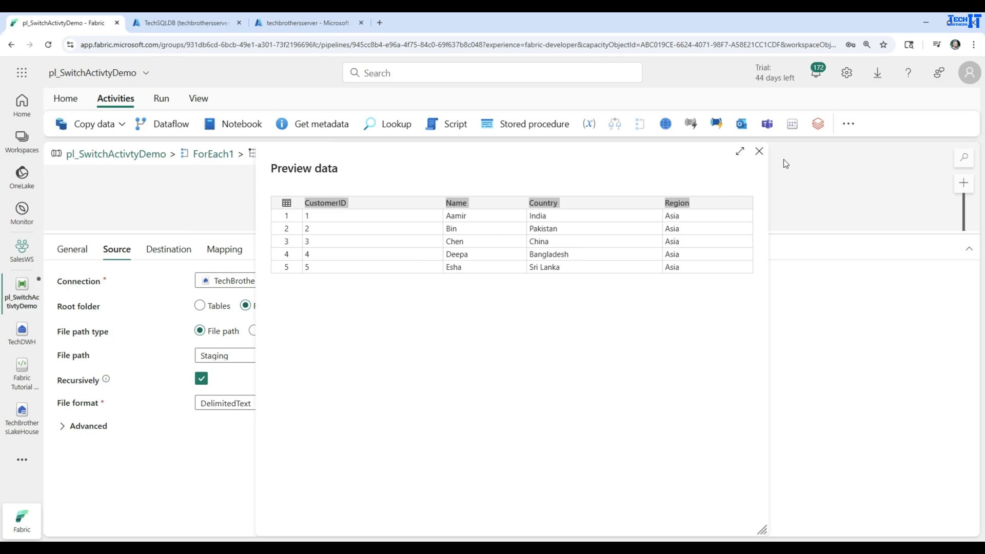
pyautogui.click(758, 151)
pyautogui.click(172, 249)
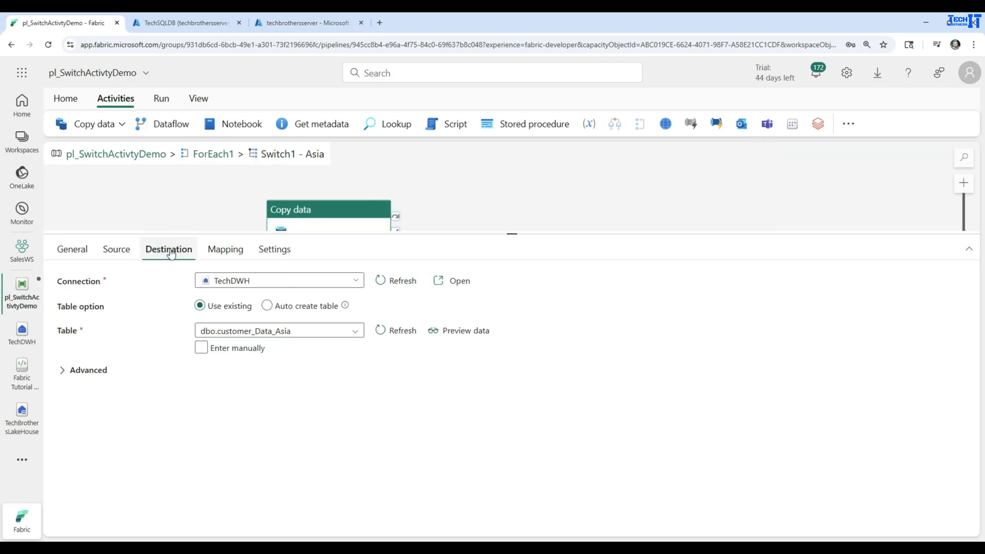
pyautogui.click(224, 249)
pyautogui.click(349, 308)
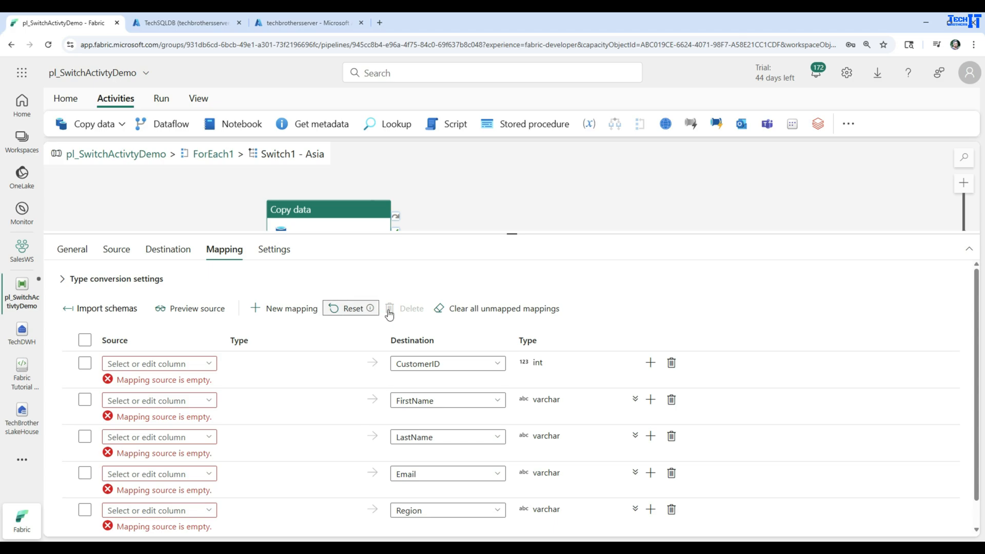
pyautogui.click(462, 310)
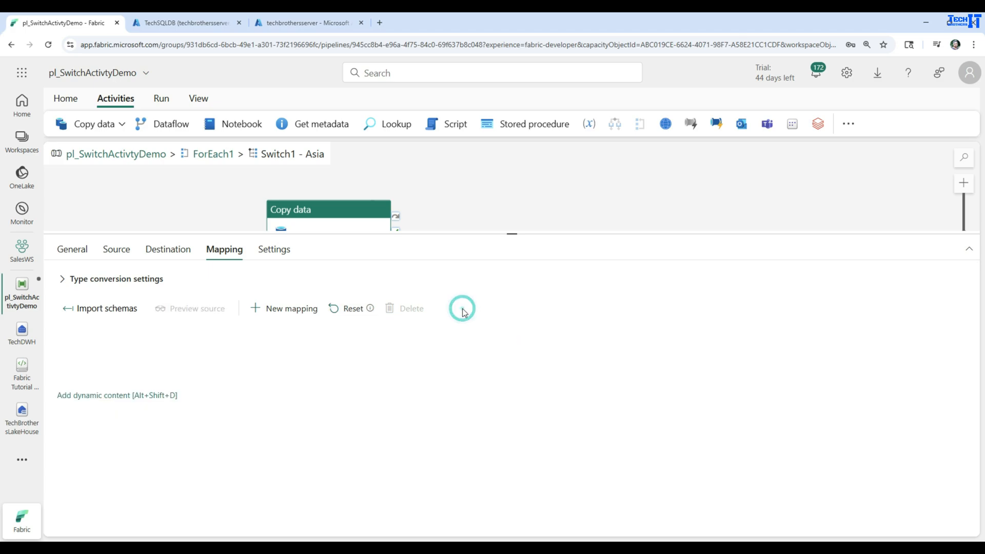
pyautogui.click(104, 309)
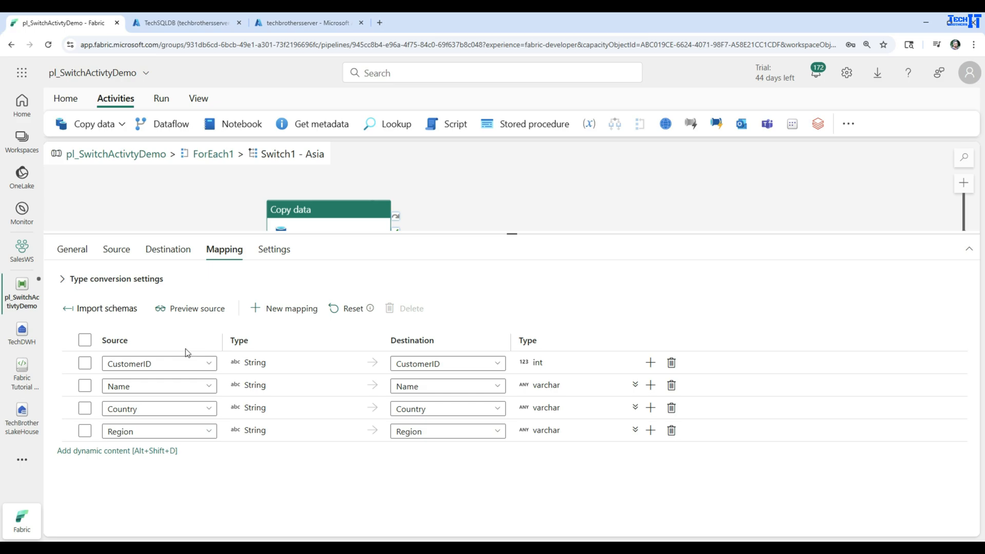
pyautogui.click(116, 249)
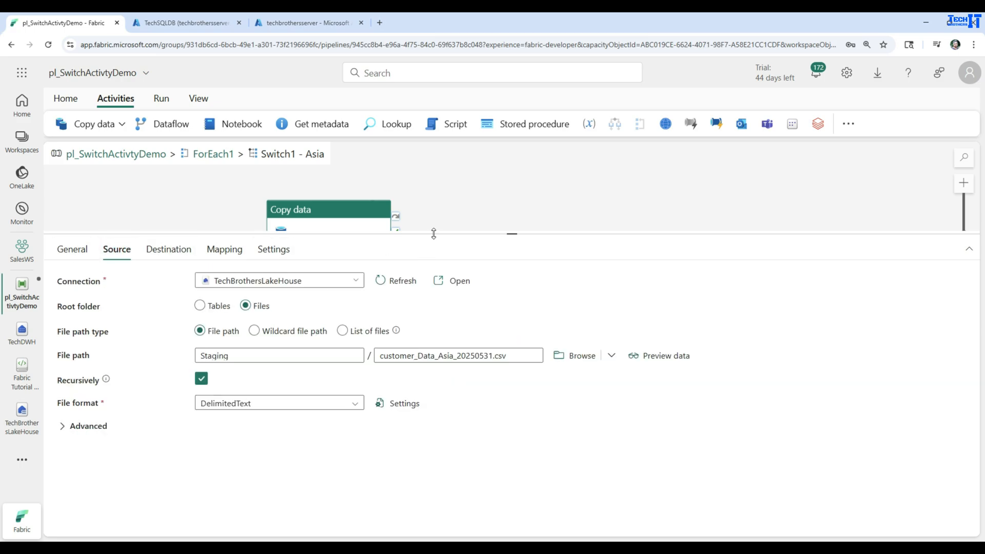
pyautogui.moveTo(433, 233); pyautogui.dragTo(442, 294)
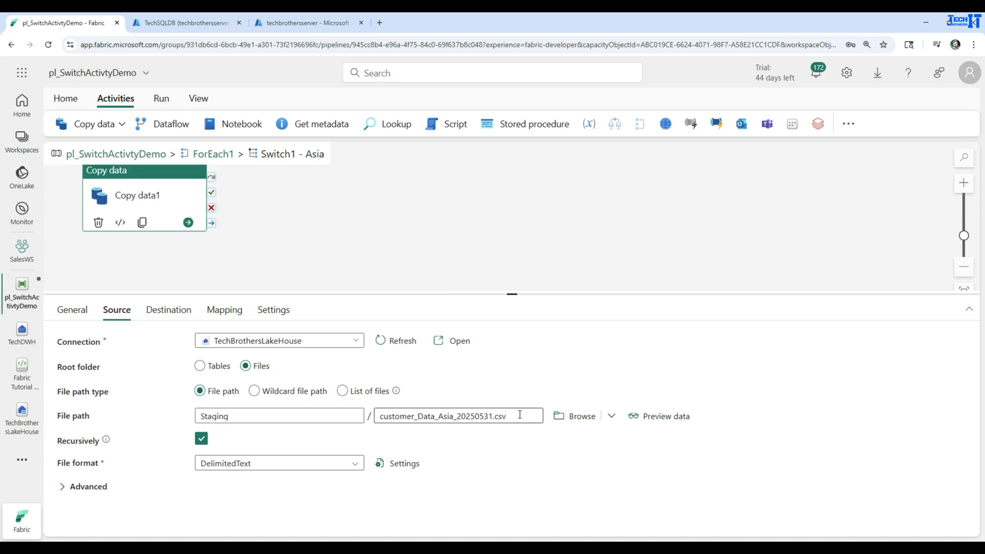
pyautogui.click(440, 416)
pyautogui.click(412, 434)
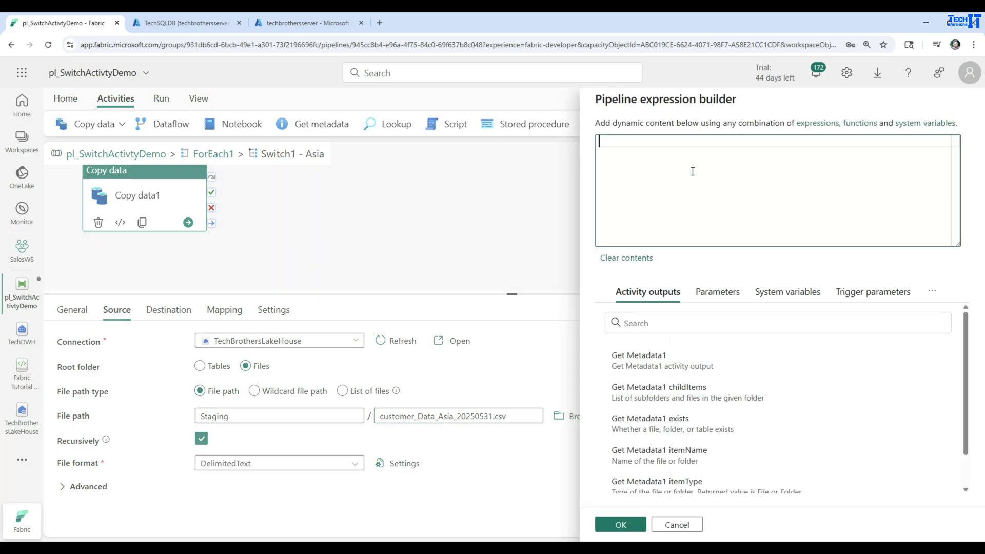
pyautogui.write('@item.a')
pyautogui.write('.name')
pyautogui.click(622, 524)
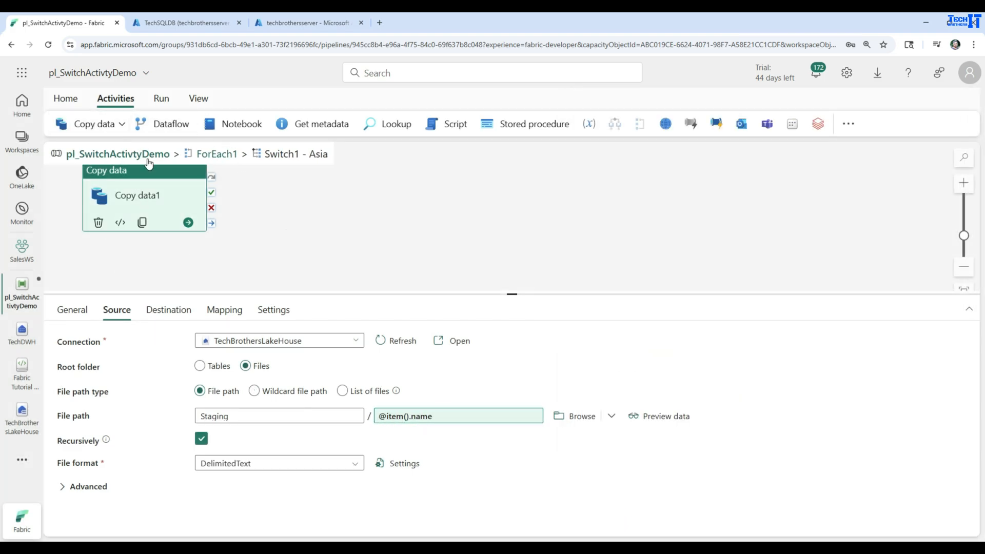
# - Copy the Asia case's Copy data activity and paste it into the Europe case of Switch1
pyautogui.rightClick(174, 179)
pyautogui.click(200, 203)
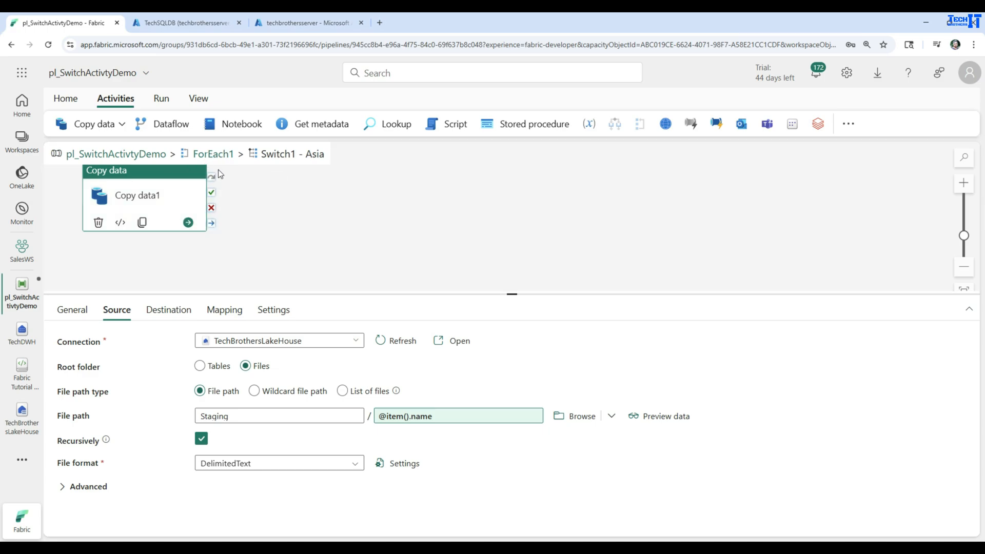
pyautogui.click(219, 156)
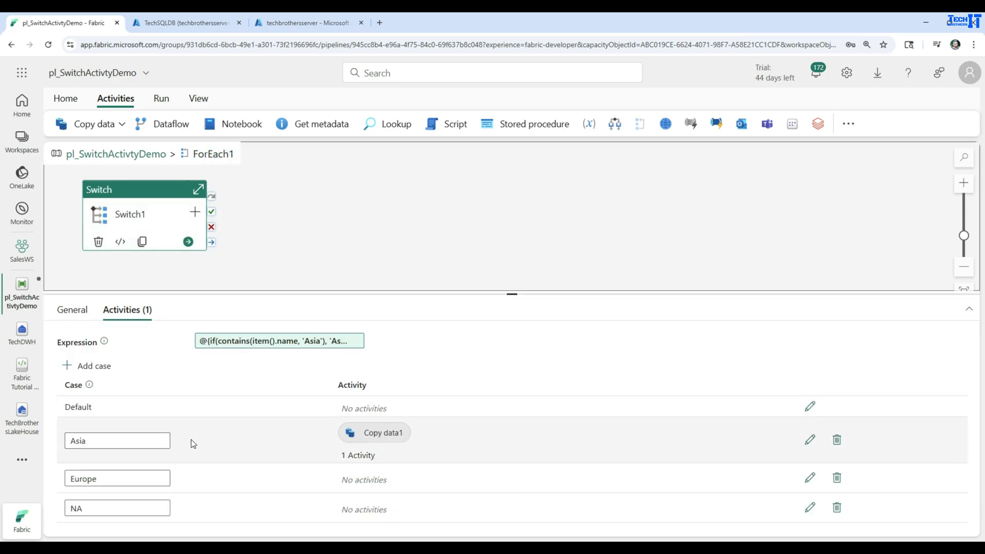
pyautogui.click(806, 482)
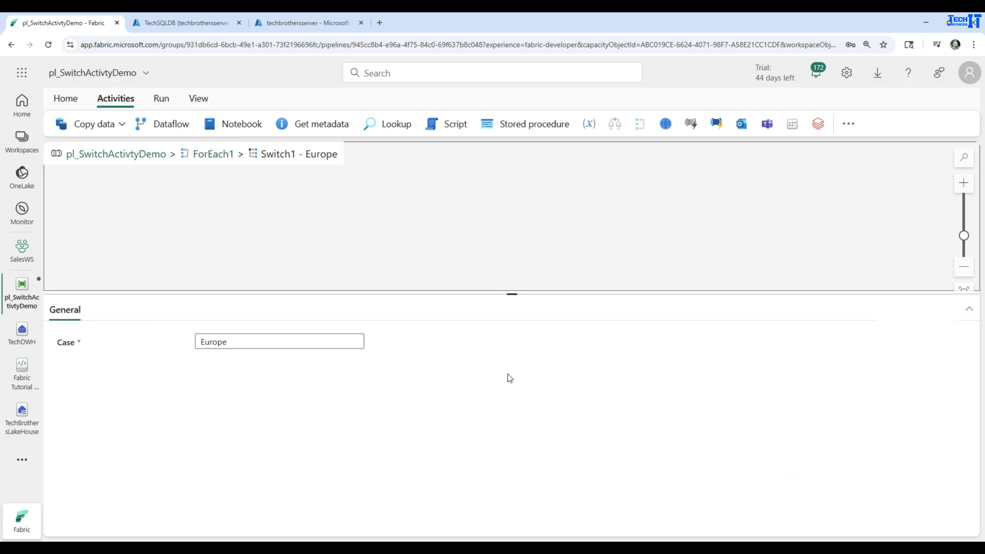
pyautogui.hotkey('ctrl', 'v')
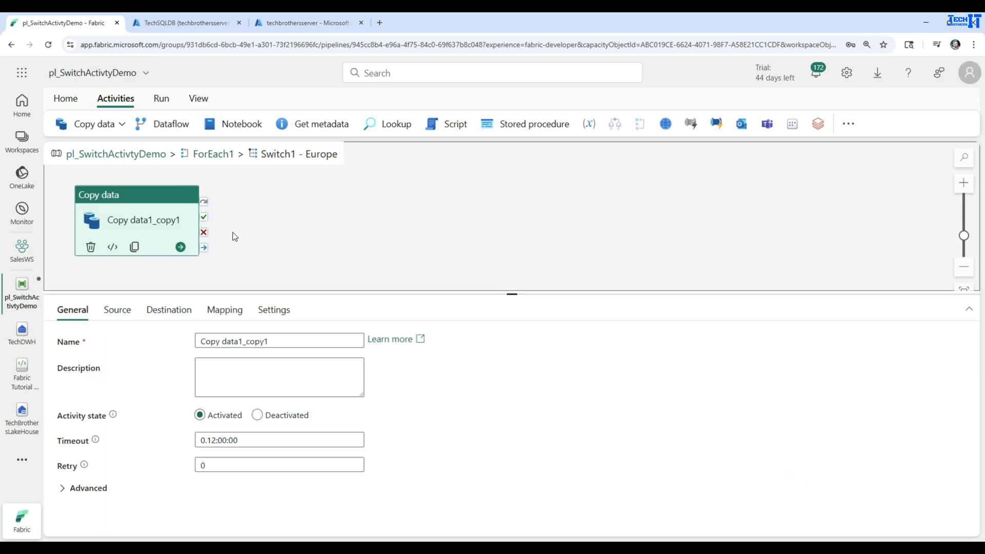
# - Check the source of the pasted Europe copy activity and rename the activity Copy data1_Europe
pyautogui.click(117, 310)
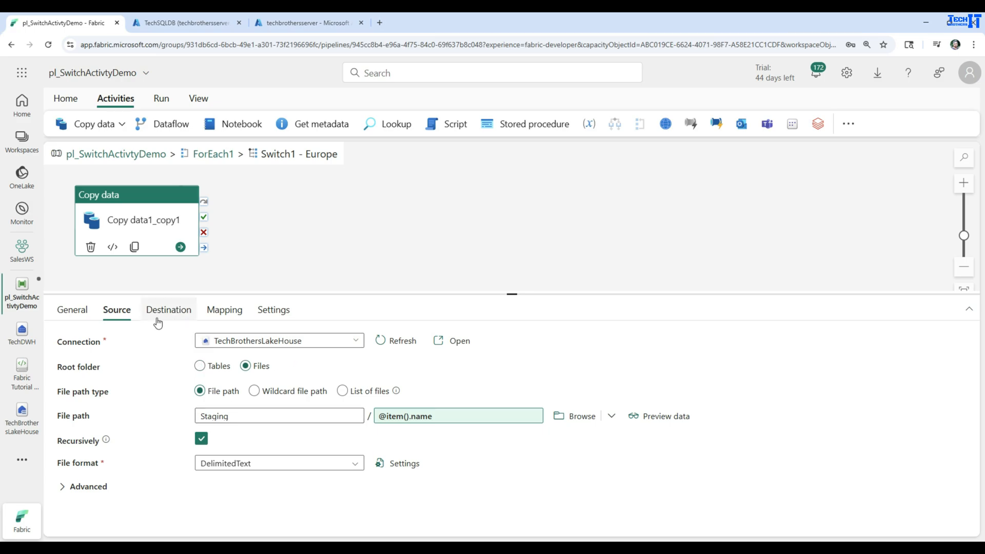
pyautogui.click(69, 310)
pyautogui.click(267, 341)
pyautogui.moveTo(268, 341); pyautogui.dragTo(250, 342)
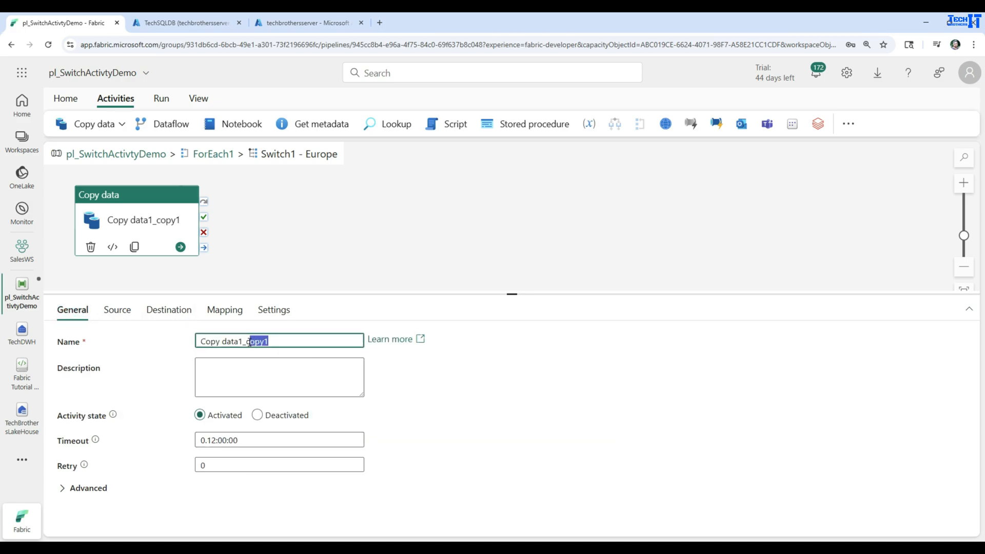
pyautogui.write('Europe')
# - Set the destination table of Copy data1_Europe to dbo.customer_Data_Europe
pyautogui.click(170, 310)
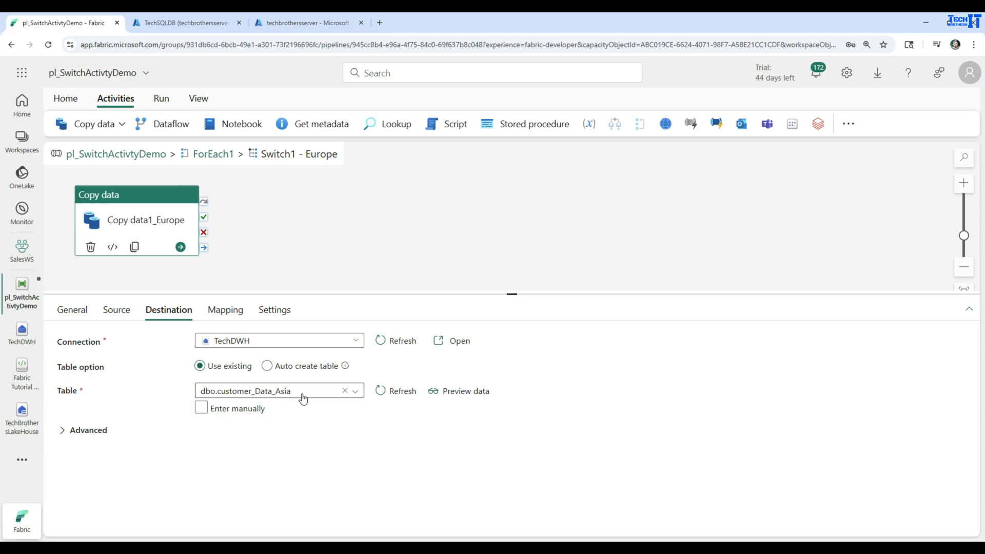
pyautogui.click(123, 311)
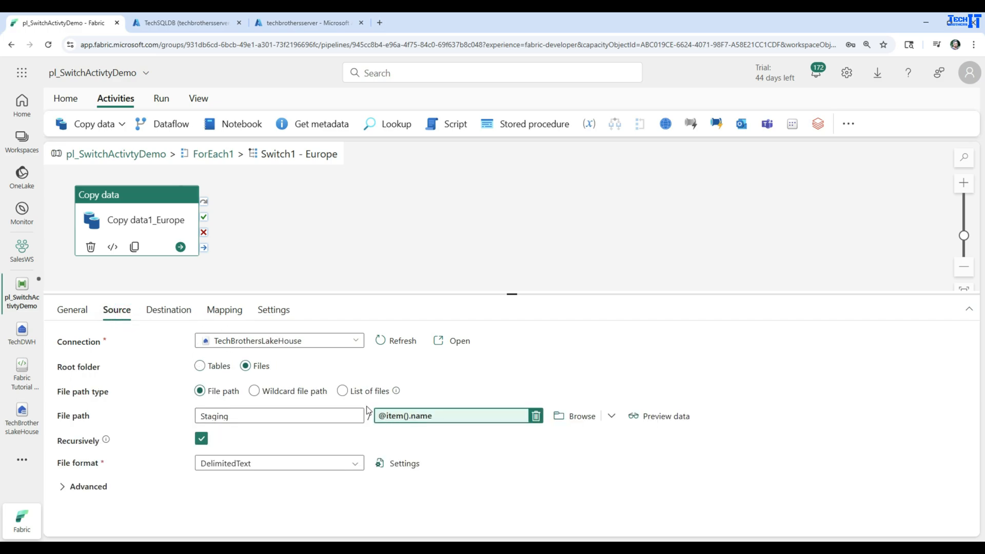
pyautogui.click(176, 314)
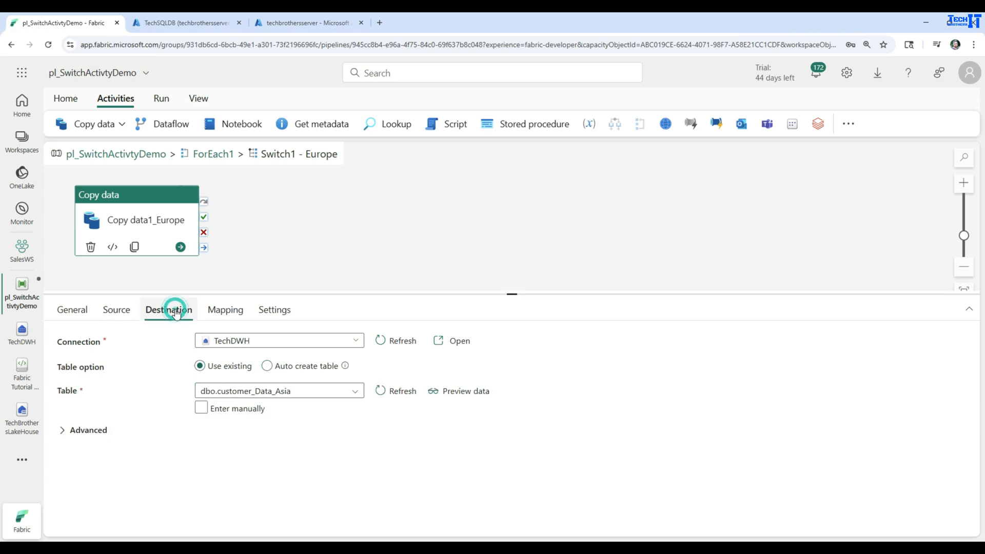
pyautogui.click(300, 397)
pyautogui.scroll(-1, 308, 456)
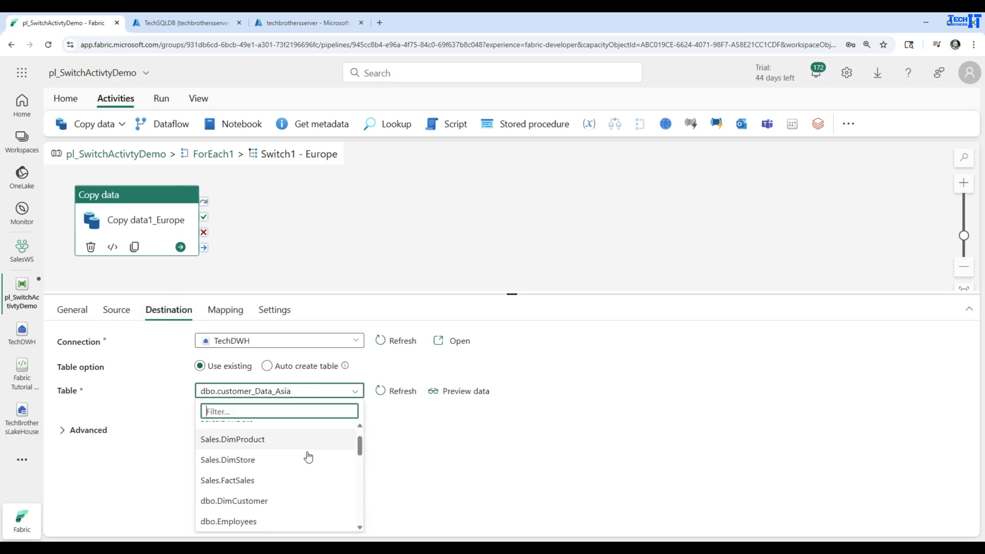
pyautogui.scroll(-2, 307, 456)
pyautogui.click(286, 523)
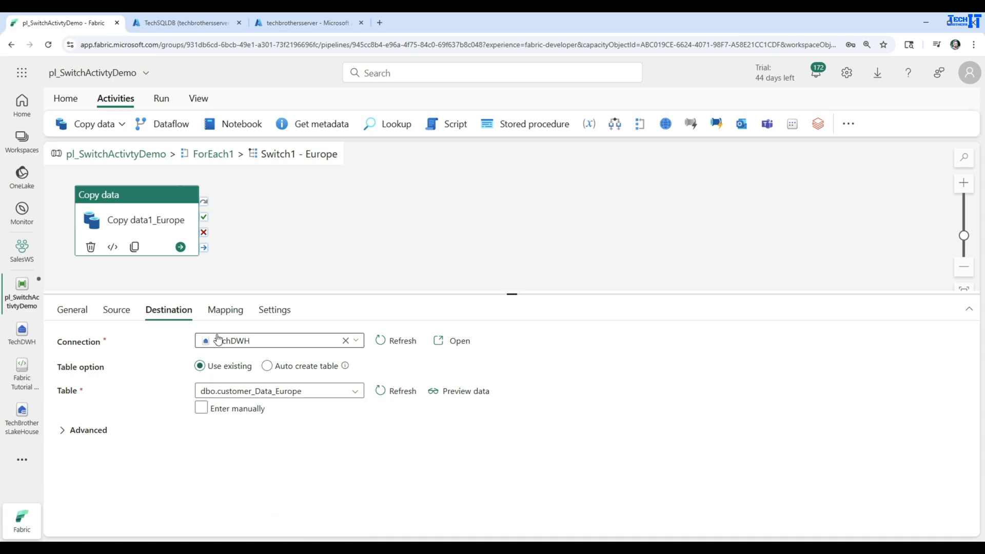
pyautogui.click(256, 202)
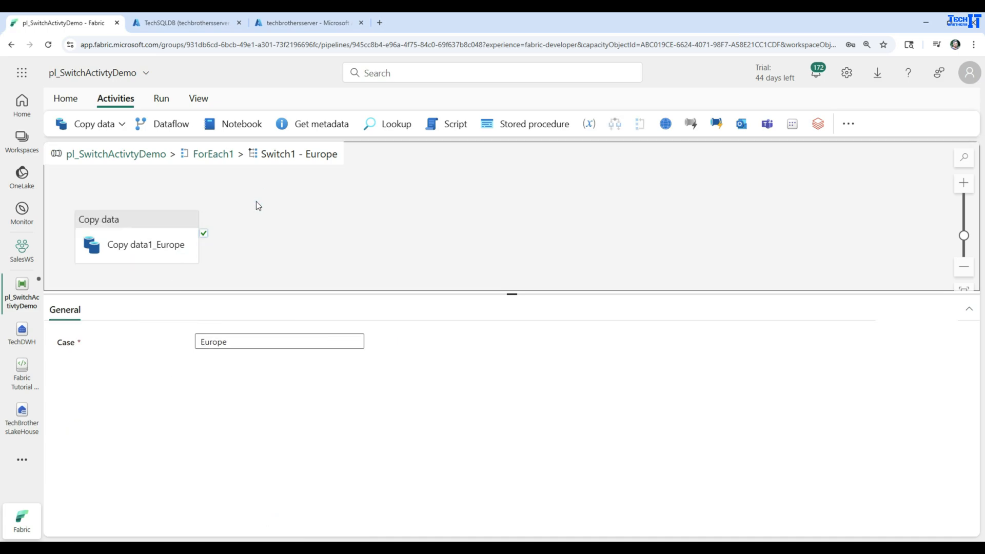
# - Paste the copied Copy data activity into the NA case of Switch1 and rename it Copy data1_NA
pyautogui.click(226, 160)
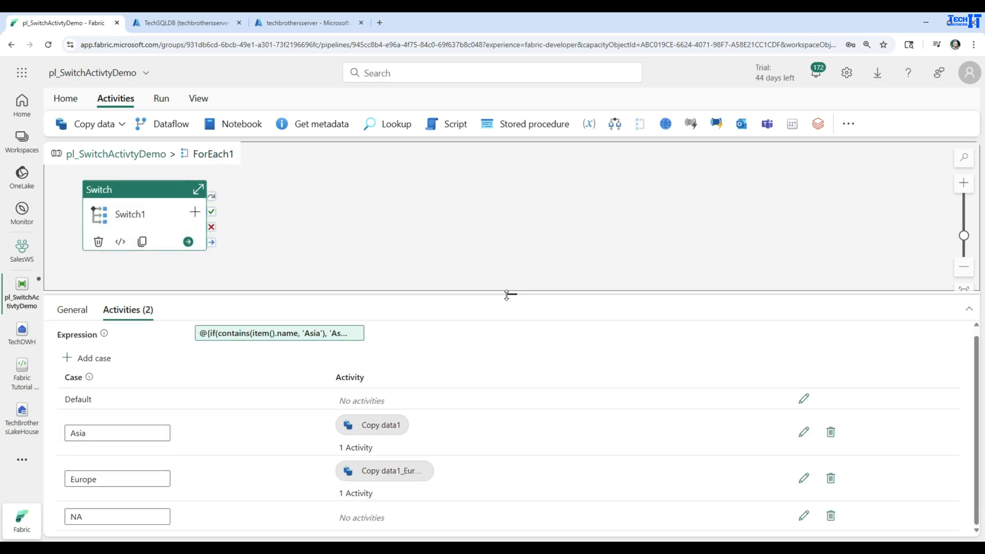
pyautogui.moveTo(506, 295); pyautogui.dragTo(512, 234)
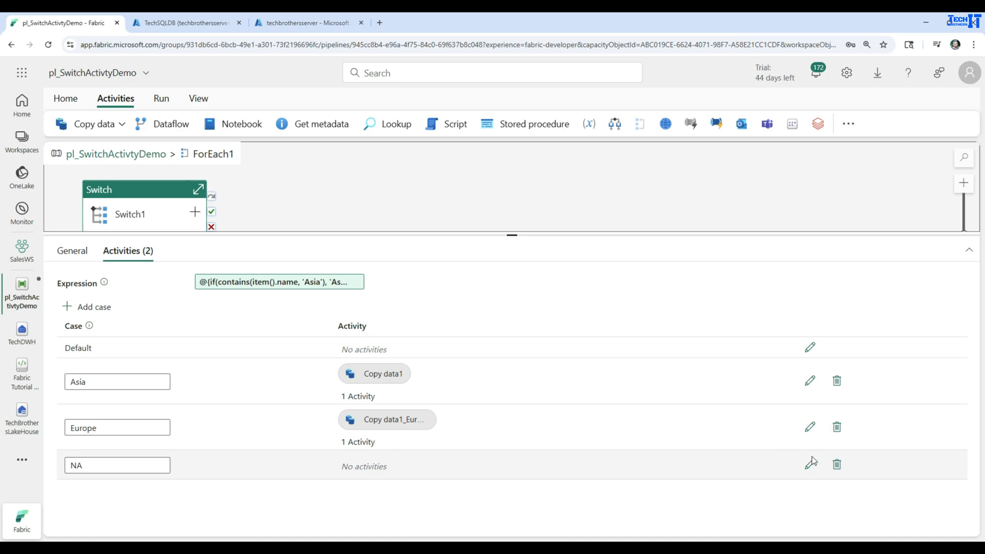
pyautogui.click(810, 463)
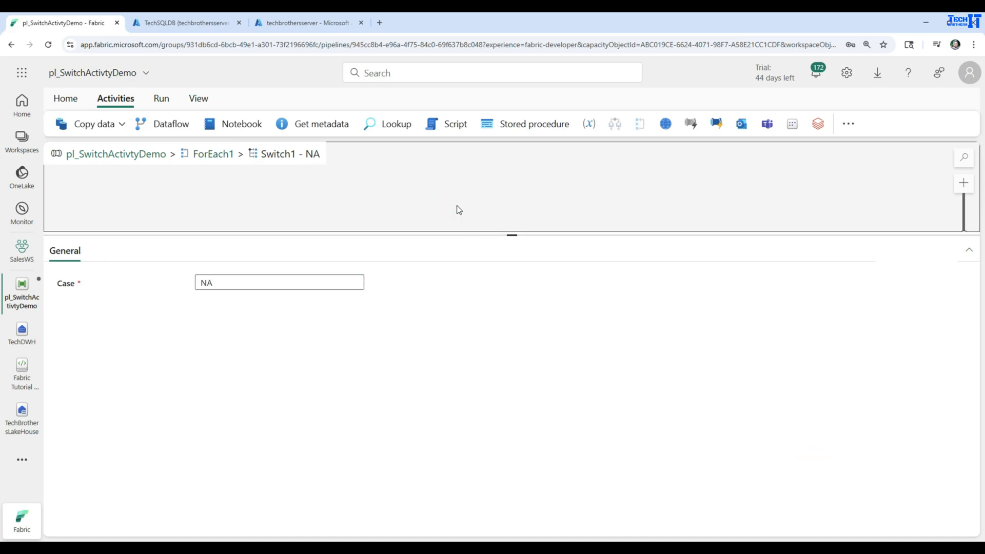
pyautogui.hotkey('ctrl', 'v')
pyautogui.moveTo(477, 235); pyautogui.dragTo(495, 301)
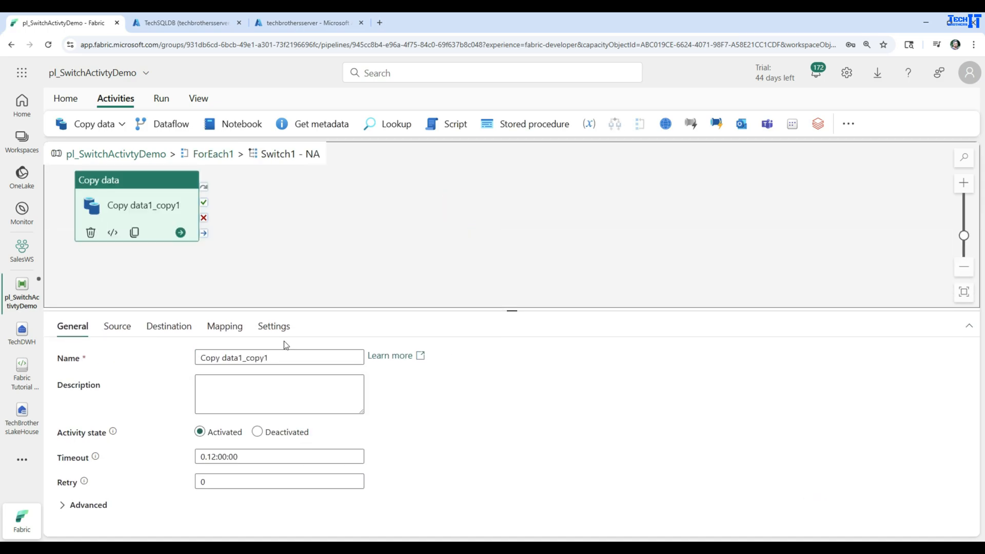
pyautogui.moveTo(272, 356); pyautogui.dragTo(248, 356)
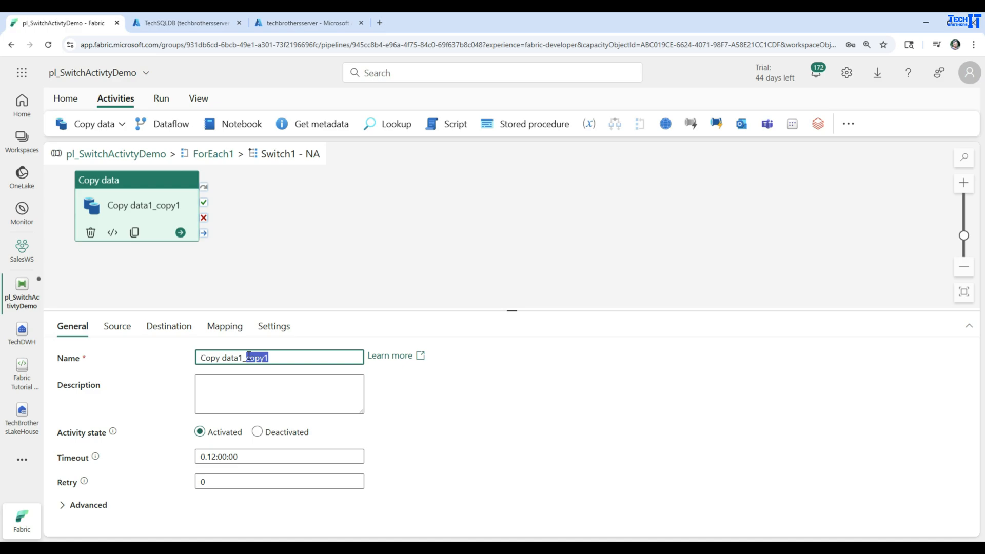
pyautogui.write('NA')
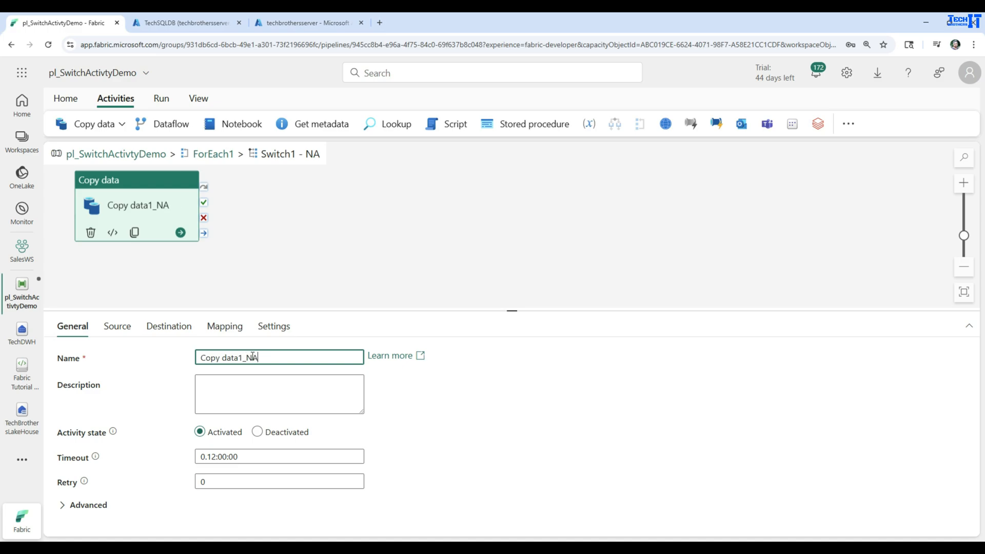
# - Set the destination table of Copy data1_NA to dbo.customer_Data_NA
pyautogui.click(159, 327)
pyautogui.click(334, 413)
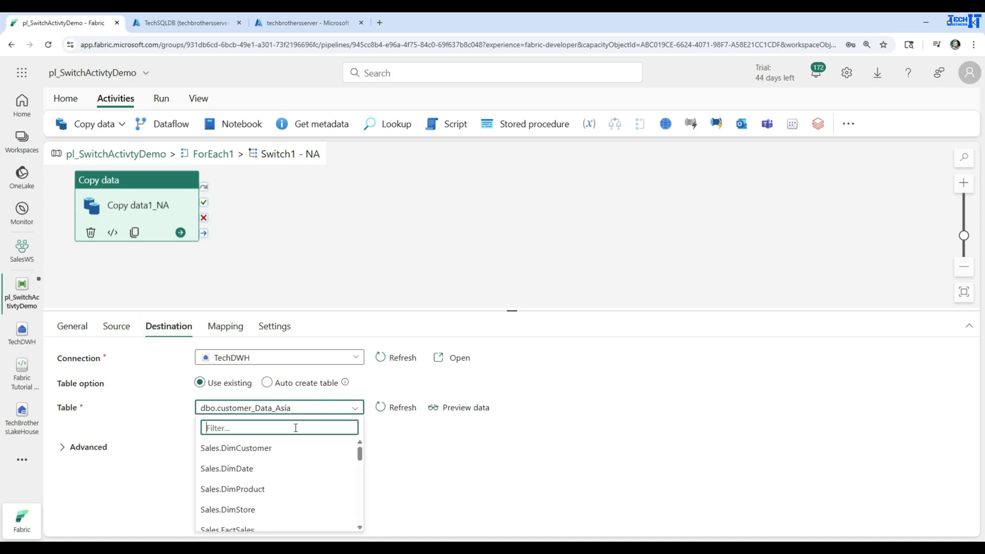
pyautogui.scroll(-5, 303, 489)
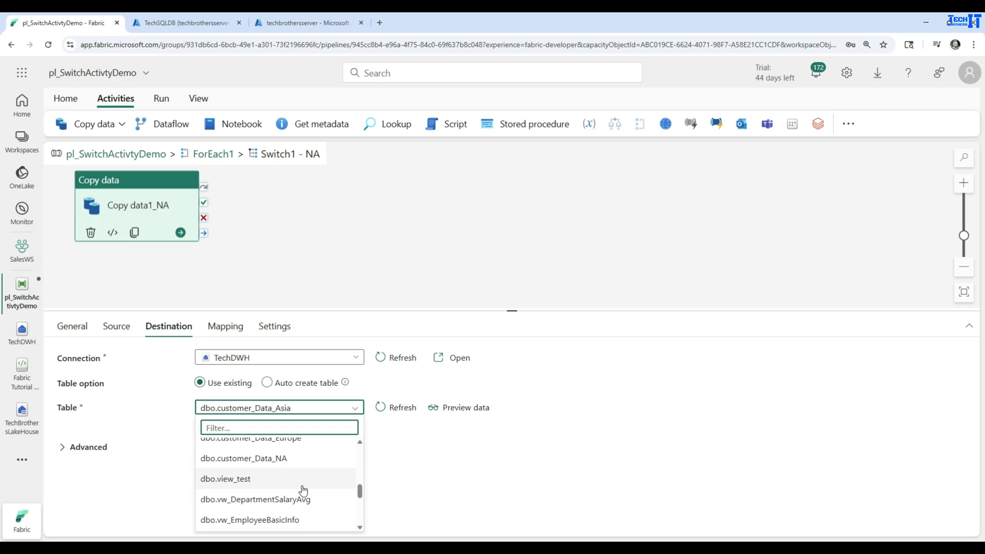
pyautogui.click(290, 459)
pyautogui.click(306, 250)
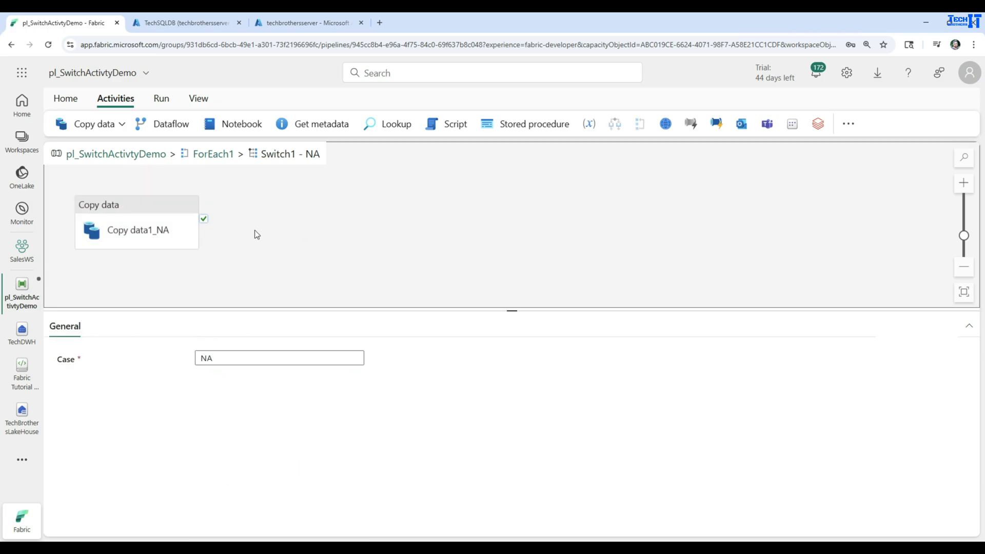
# - Rename the Asia case's copy activity Copy data_Asia and return to the top level of the pipeline
pyautogui.click(214, 153)
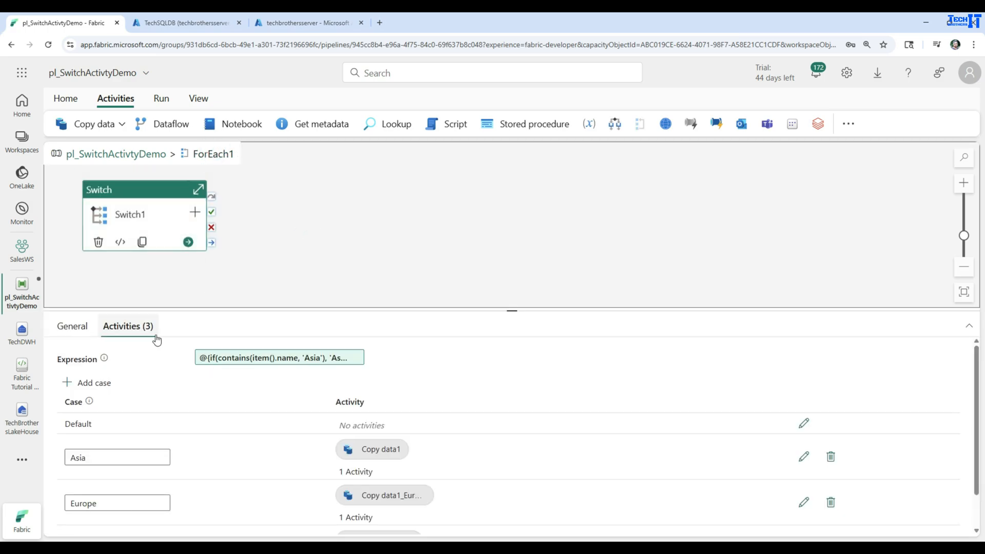
pyautogui.click(804, 456)
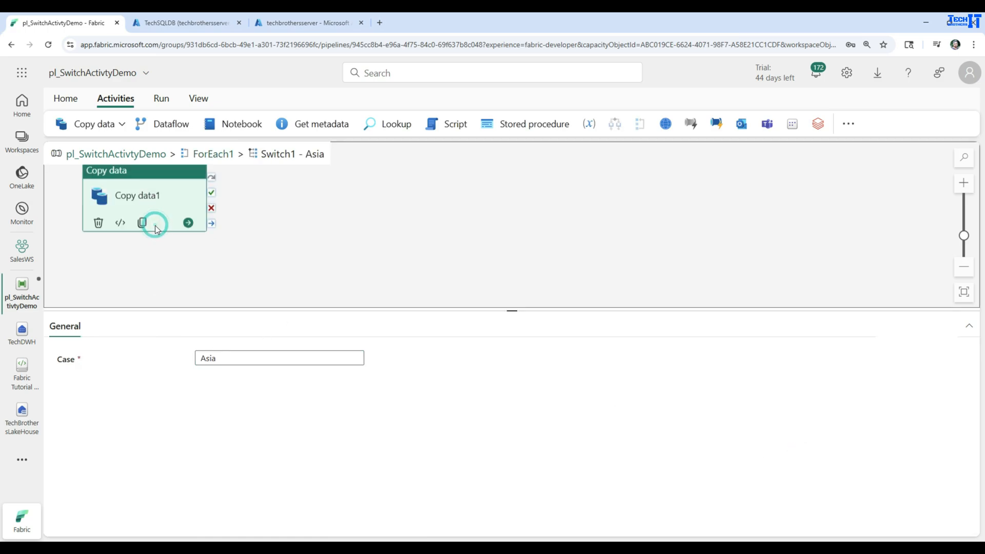
pyautogui.click(155, 225)
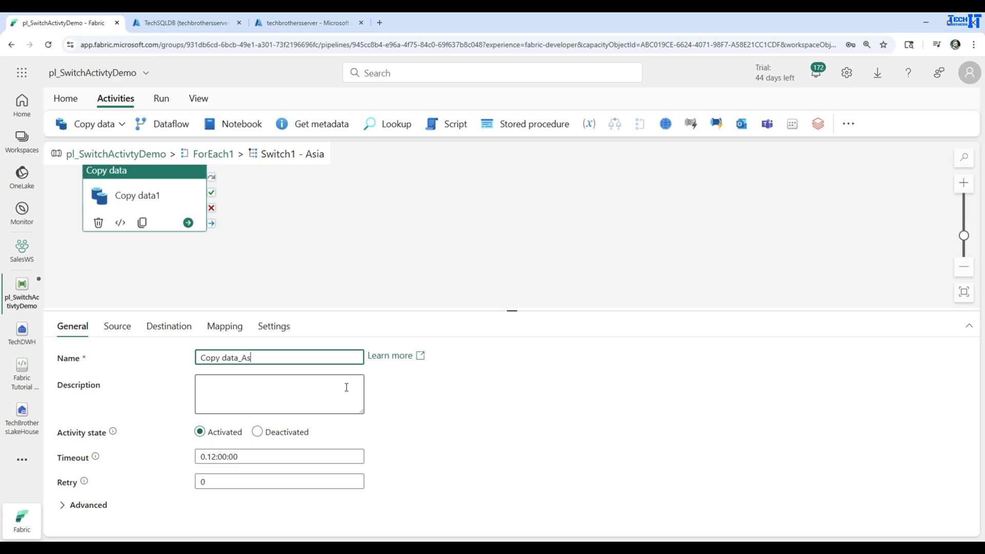
pyautogui.click(392, 192)
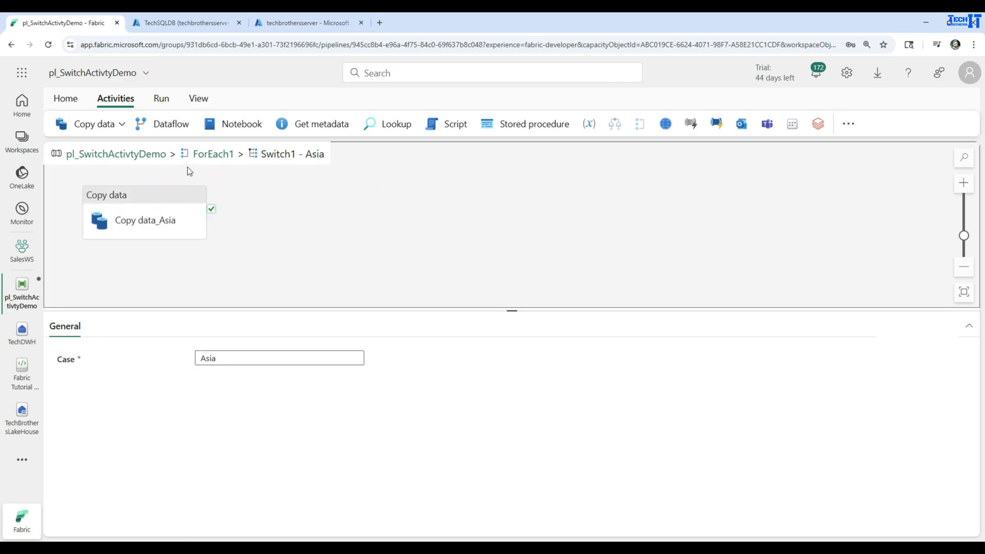
pyautogui.click(142, 155)
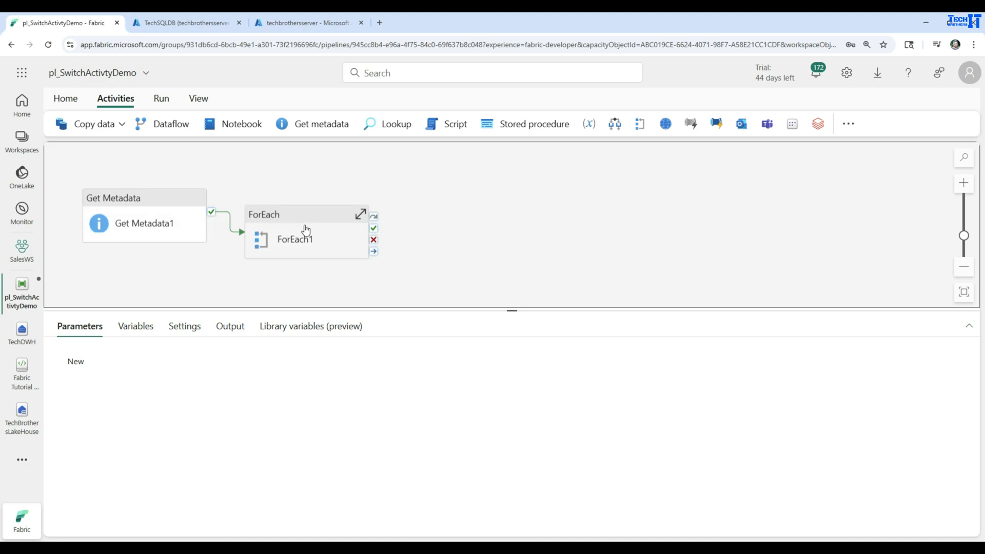
# - Review the expression and the Default, Asia, Europe and NA cases of Switch1 inside ForEach1
pyautogui.moveTo(305, 229); pyautogui.dragTo(324, 200)
pyautogui.doubleClick(325, 200)
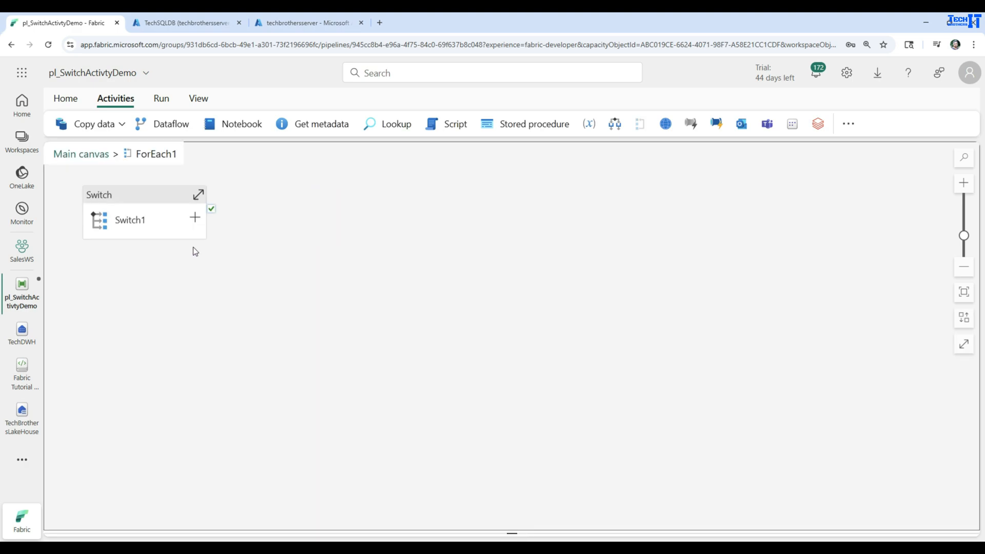
pyautogui.click(149, 206)
pyautogui.moveTo(152, 176); pyautogui.dragTo(393, 211)
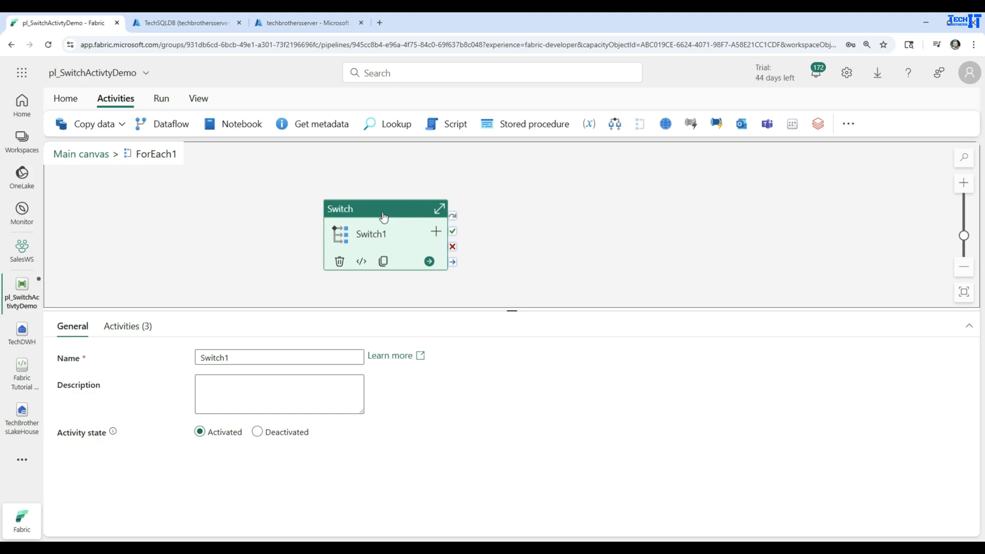
pyautogui.click(122, 327)
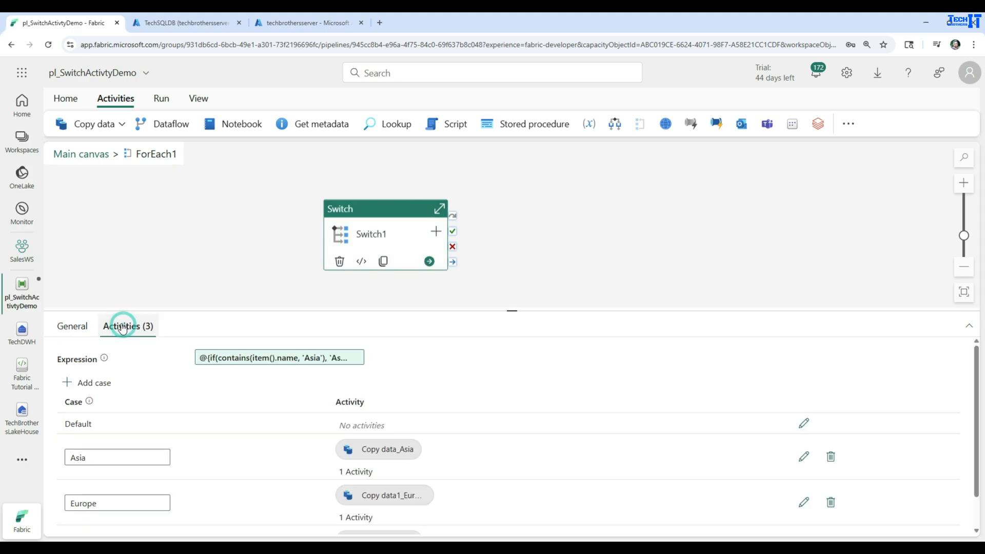
pyautogui.click(307, 358)
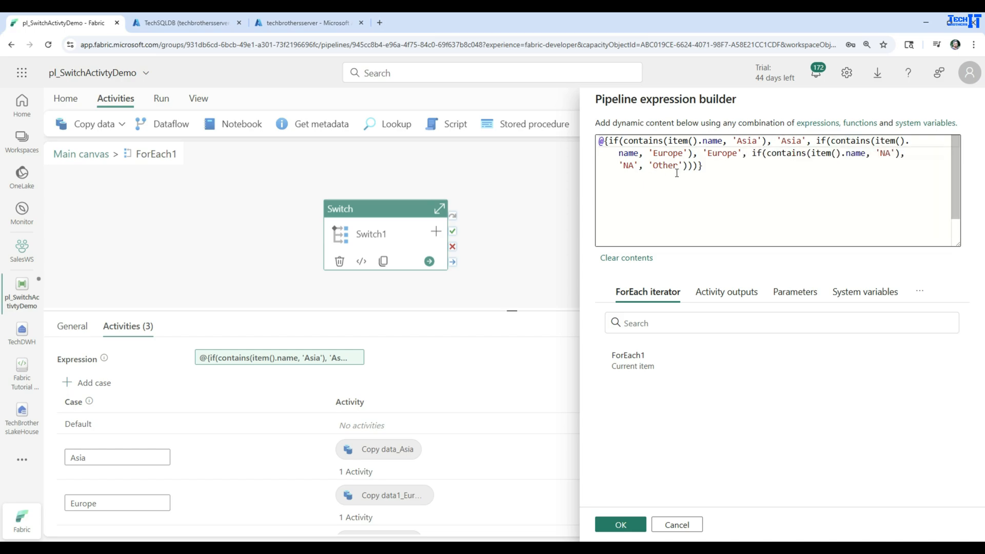
pyautogui.click(667, 525)
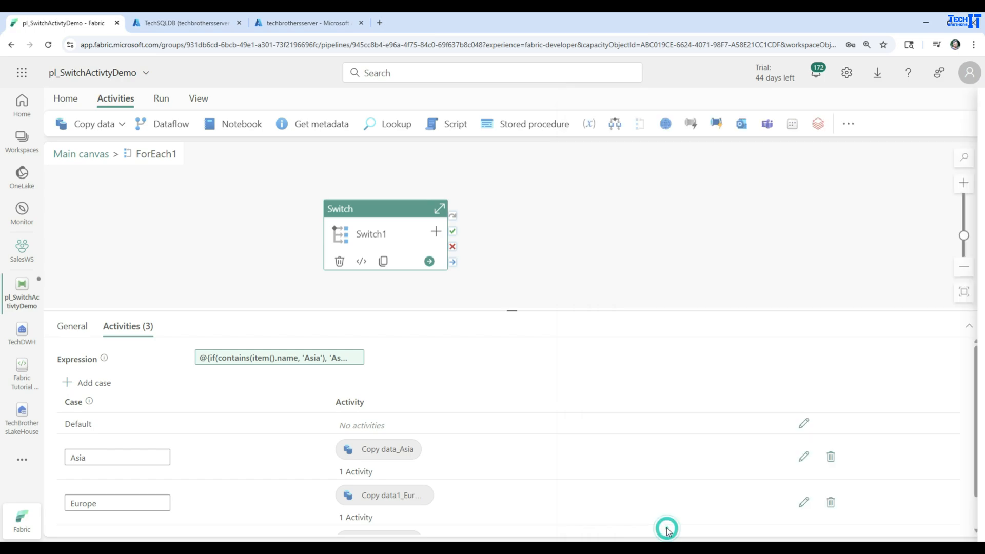
pyautogui.scroll(-2, 241, 474)
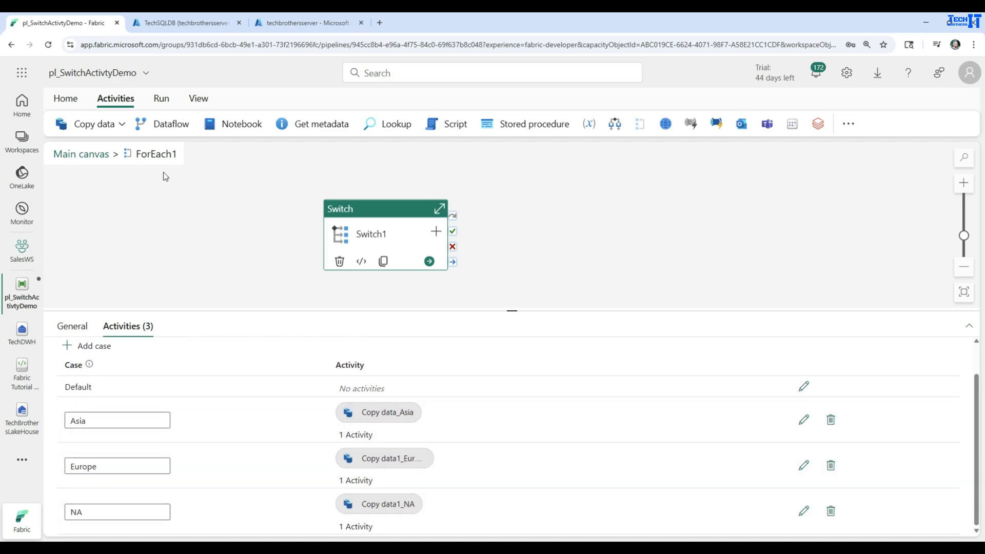
# - Run the pipeline to test the Switch cases inside ForEach1
pyautogui.click(161, 103)
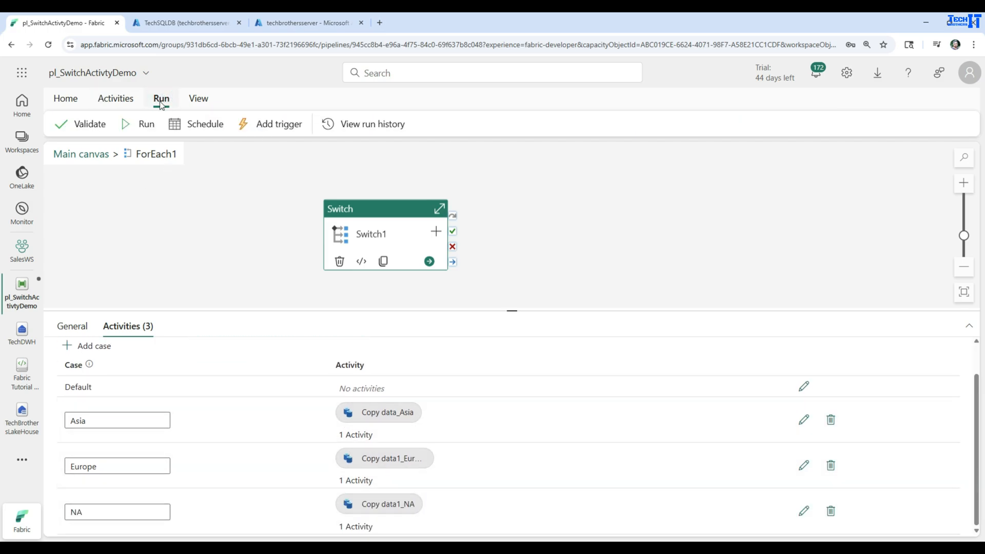
pyautogui.click(146, 125)
pyautogui.click(458, 342)
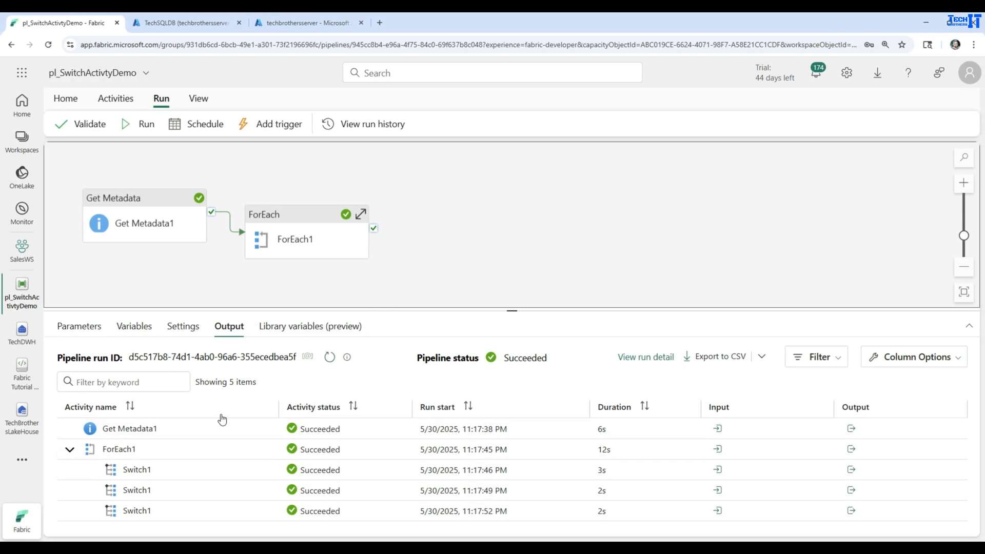
# - Examine the child items in the Get Metadata1 output of the pipeline run
pyautogui.click(851, 429)
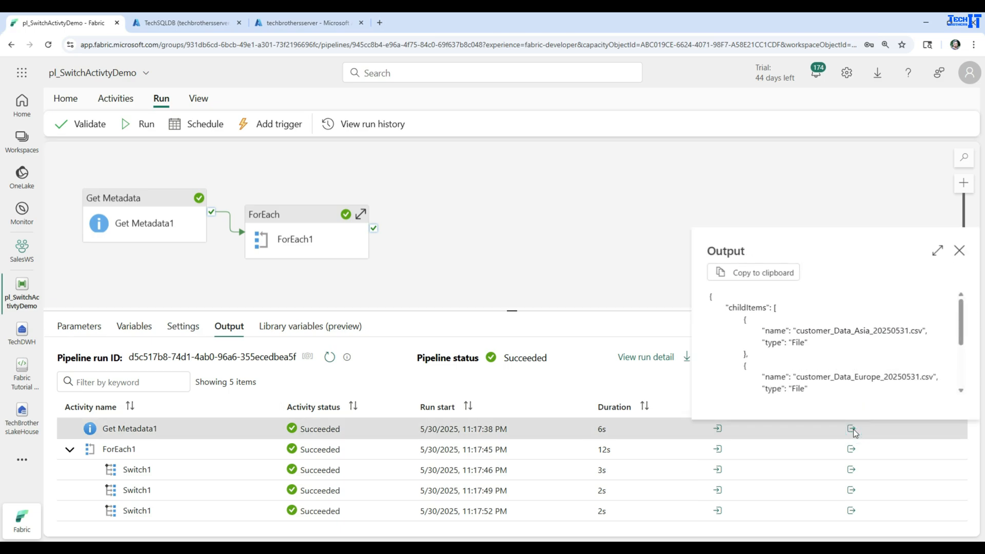
pyautogui.doubleClick(752, 309)
pyautogui.moveTo(795, 330); pyautogui.dragTo(927, 331)
pyautogui.scroll(-1, 867, 354)
pyautogui.scroll(-3, 867, 354)
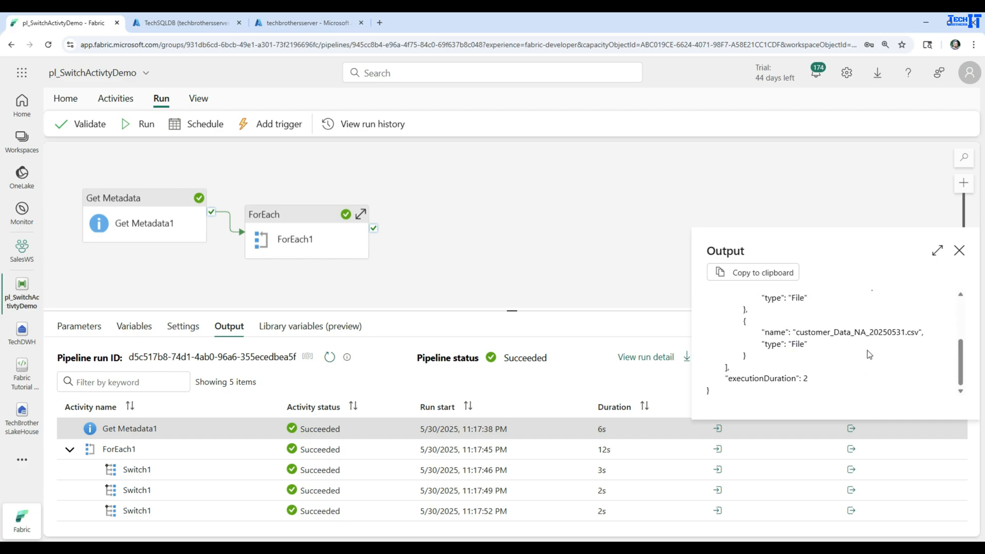
pyautogui.click(958, 250)
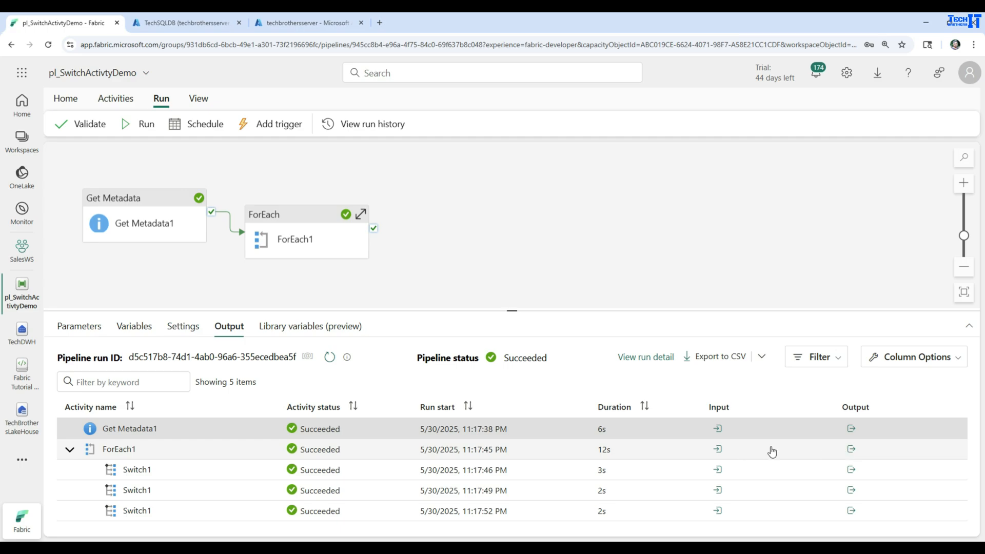
# - Examine the output and the input item count of ForEach1 in the pipeline run
pyautogui.click(850, 451)
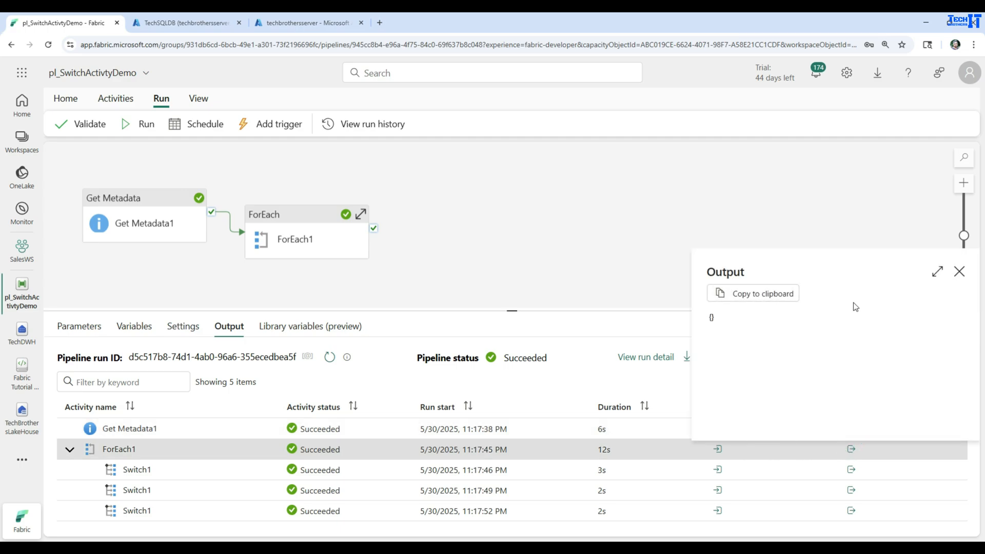
pyautogui.click(959, 273)
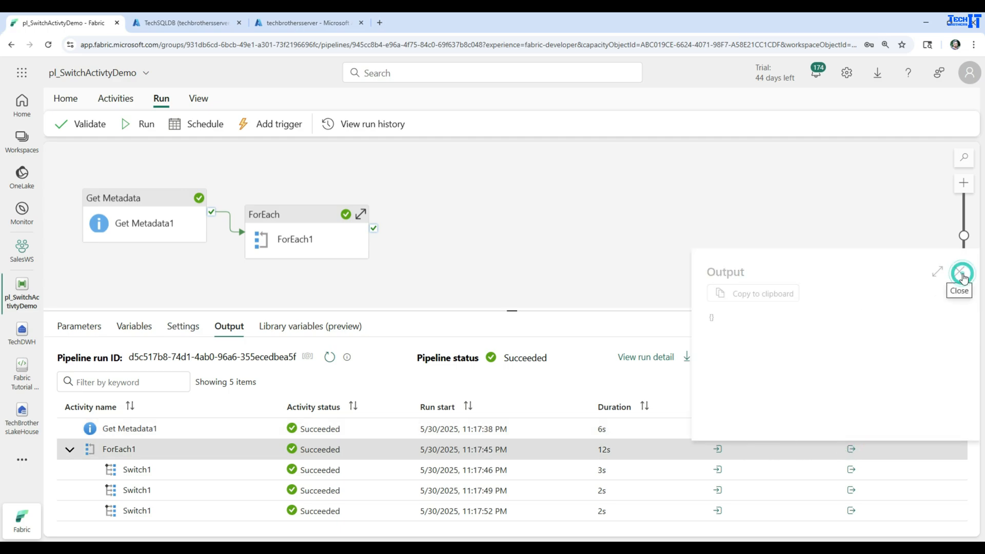
pyautogui.click(717, 449)
pyautogui.moveTo(676, 328); pyautogui.dragTo(568, 333)
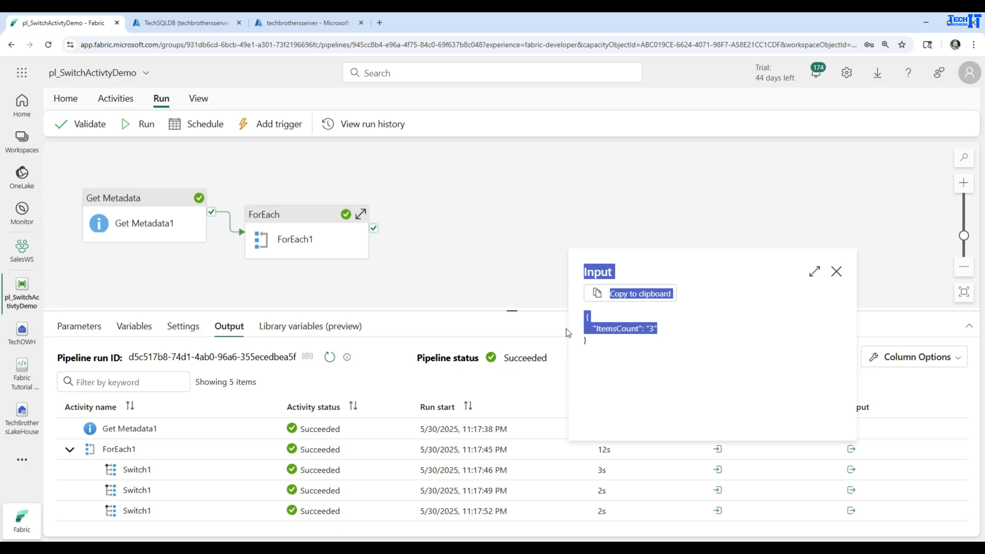
pyautogui.click(838, 276)
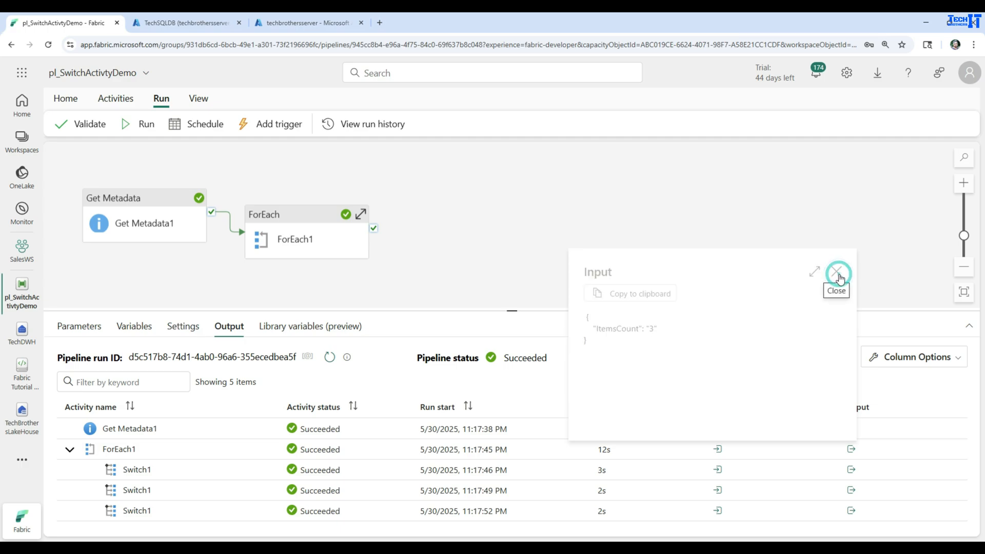
# - Check which expression value each of the three Switch1 iterations returned in the pipeline run
pyautogui.click(718, 469)
pyautogui.click(836, 292)
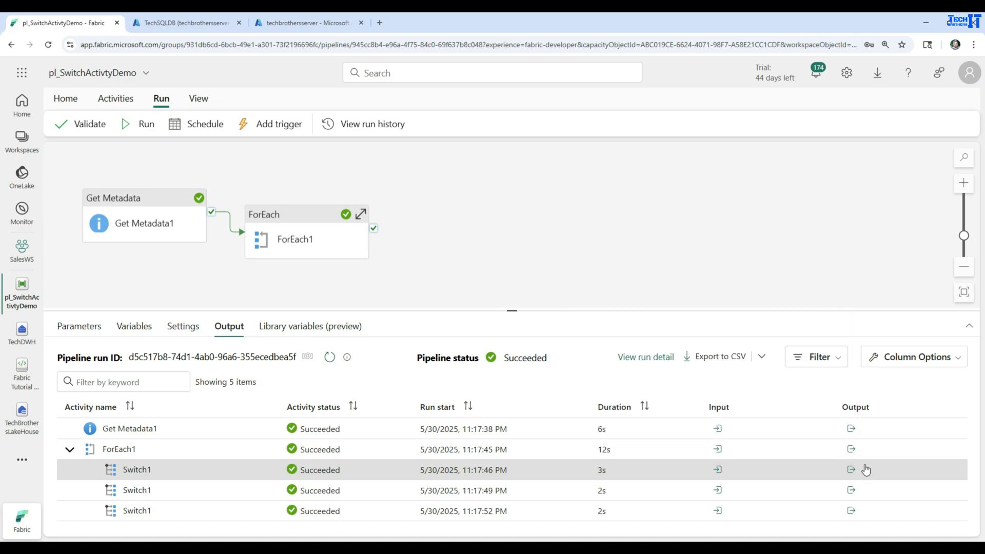
pyautogui.click(851, 470)
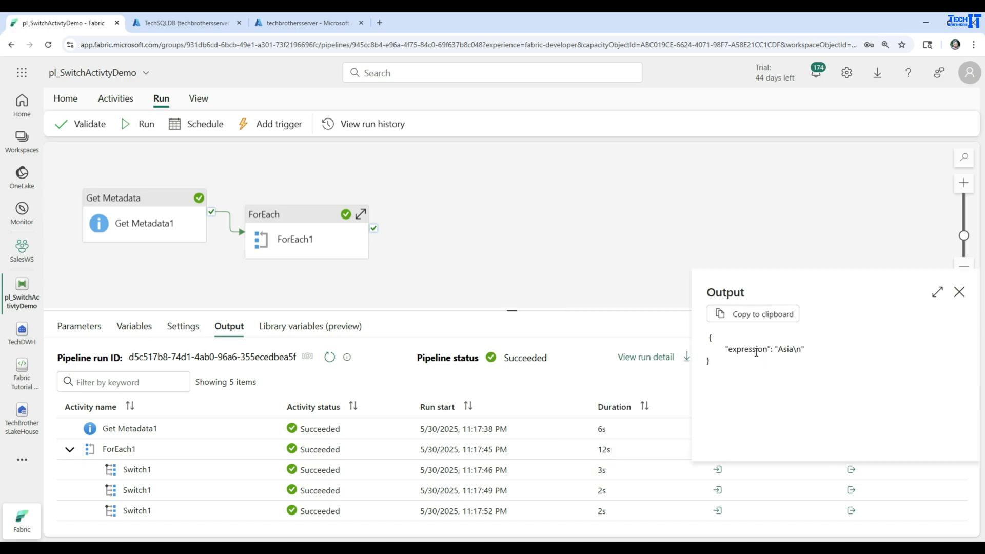
pyautogui.moveTo(730, 349); pyautogui.dragTo(794, 349)
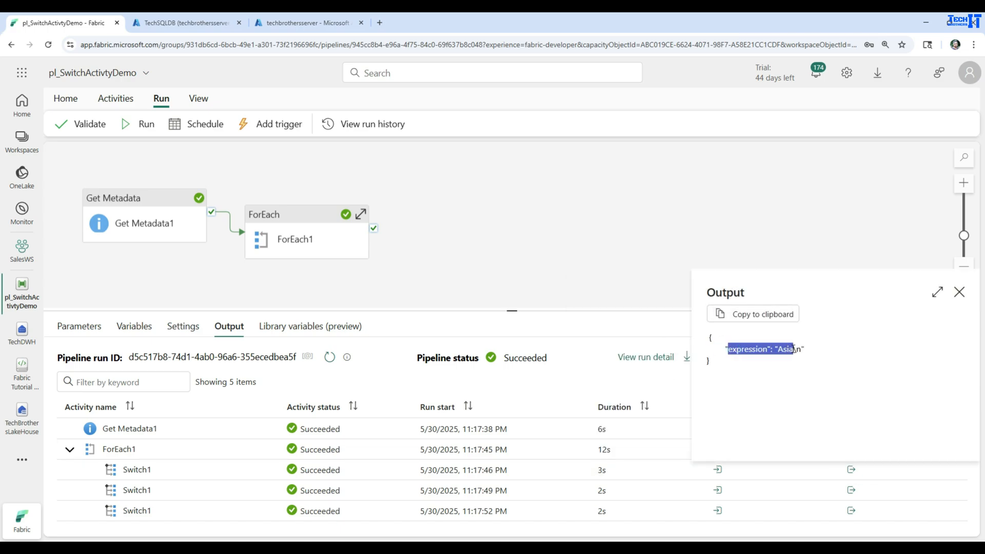
pyautogui.click(959, 292)
pyautogui.click(852, 491)
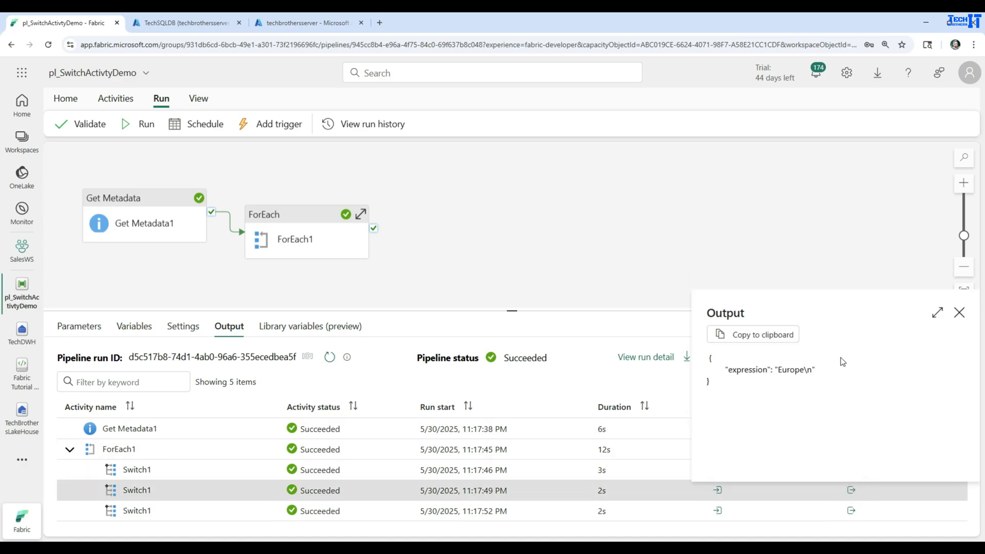
pyautogui.click(959, 312)
pyautogui.click(851, 510)
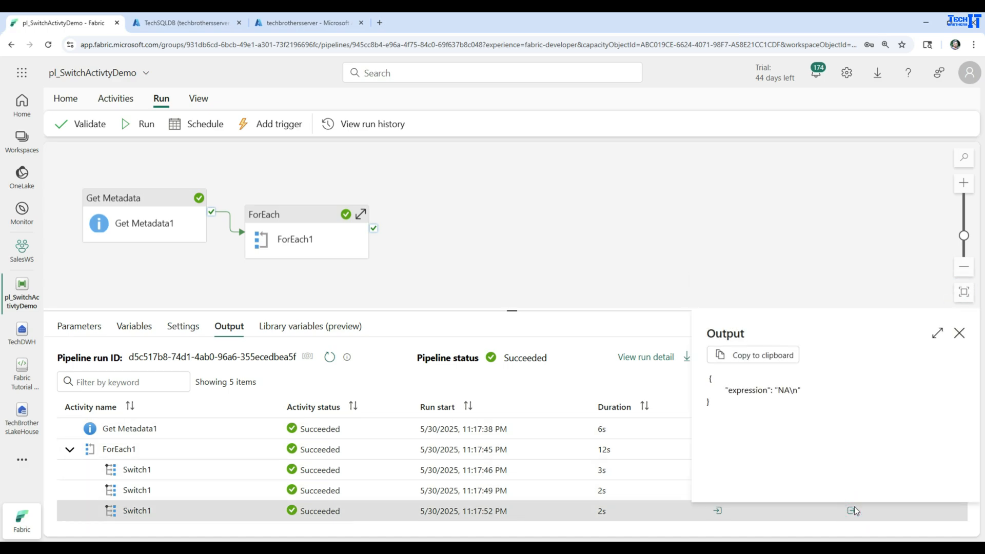
pyautogui.click(958, 334)
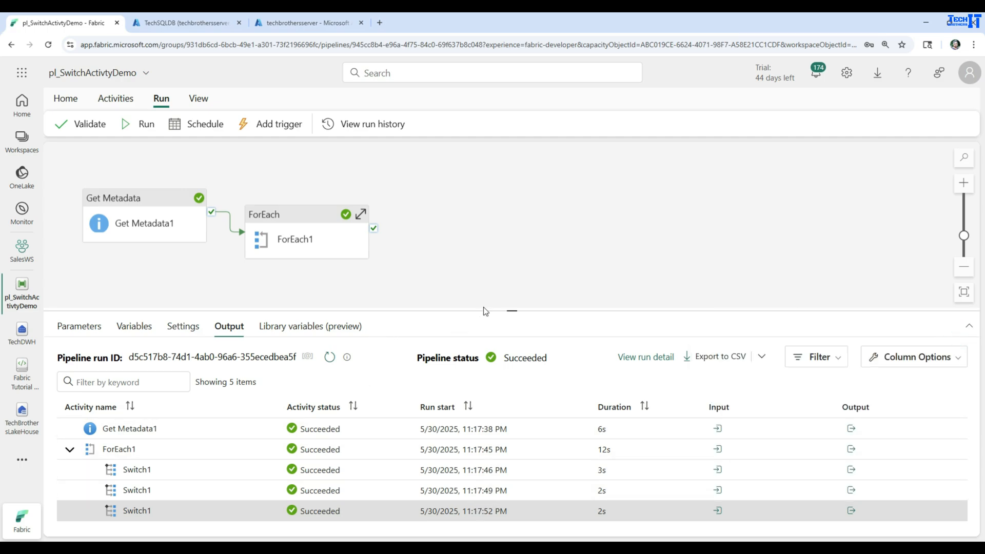
# - In the TechDWH warehouse's SQL query, add and run Select * From [TechDWH].[dbo].[customer_Data_NA] to check the loaded rows
pyautogui.moveTo(485, 310)
pyautogui.mouseDown()
pyautogui.moveTo(485, 260)
pyautogui.moveTo(485, 291)
pyautogui.mouseUp()
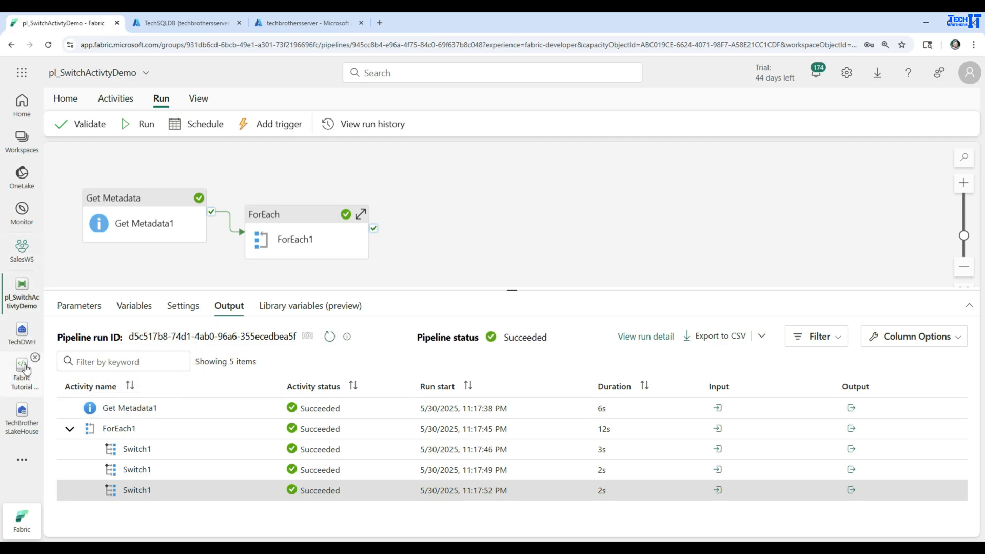
pyautogui.click(21, 331)
pyautogui.click(425, 235)
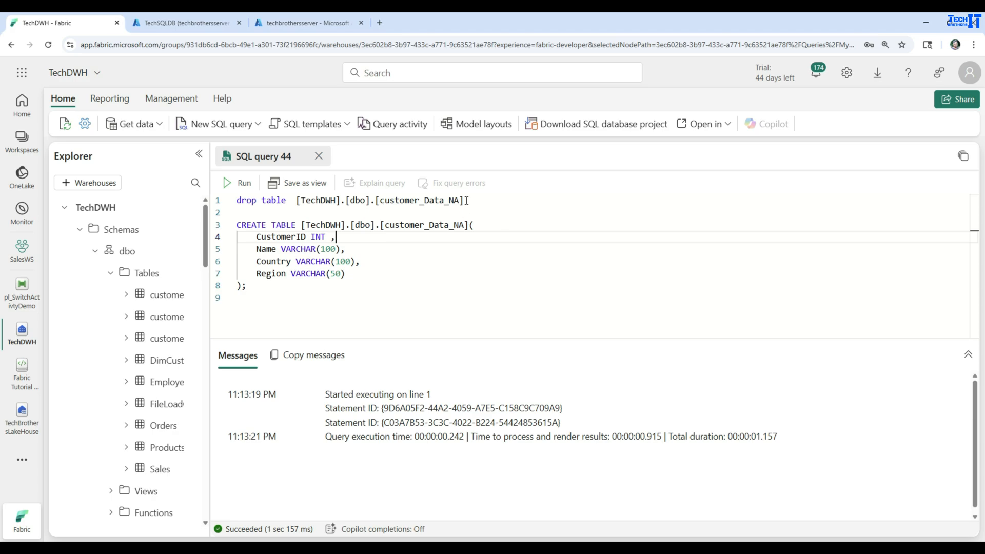
pyautogui.moveTo(466, 200); pyautogui.dragTo(294, 200)
pyautogui.rightClick(295, 200)
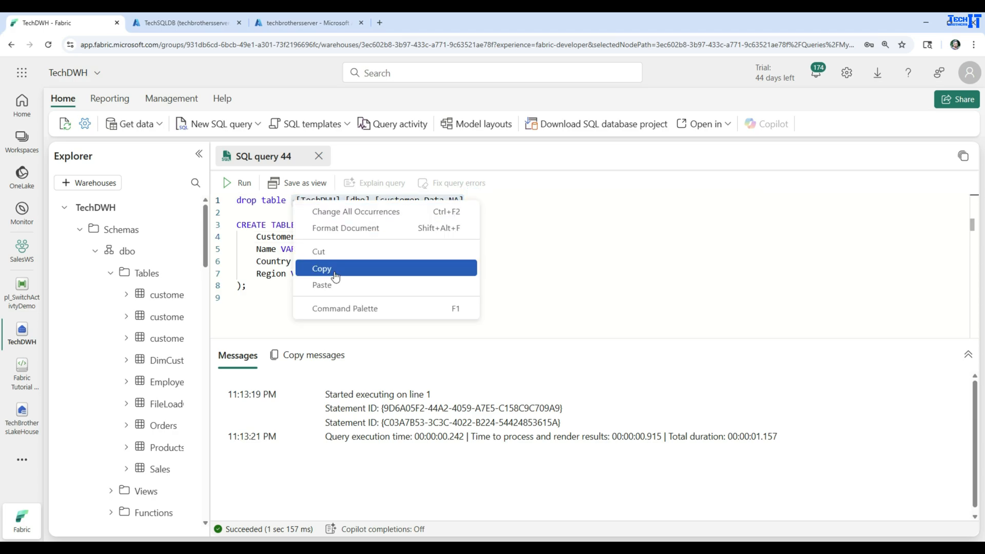
pyautogui.click(339, 270)
pyautogui.click(341, 303)
pyautogui.press('Return')
pyautogui.press('Return')
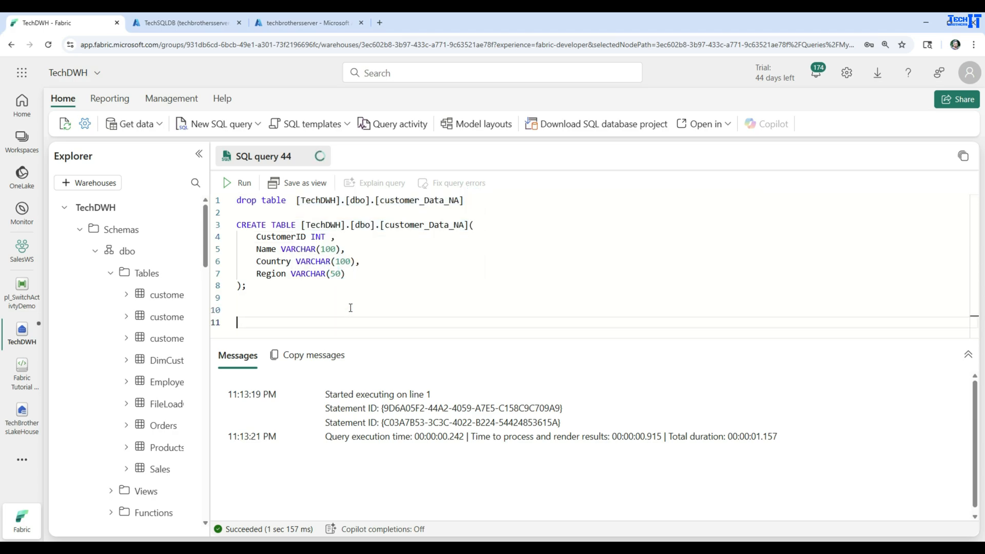
pyautogui.write('Select * From')
pyautogui.hotkey('ctrl', 'v')
pyautogui.hotkey('shift', 'Up')
pyautogui.click(239, 183)
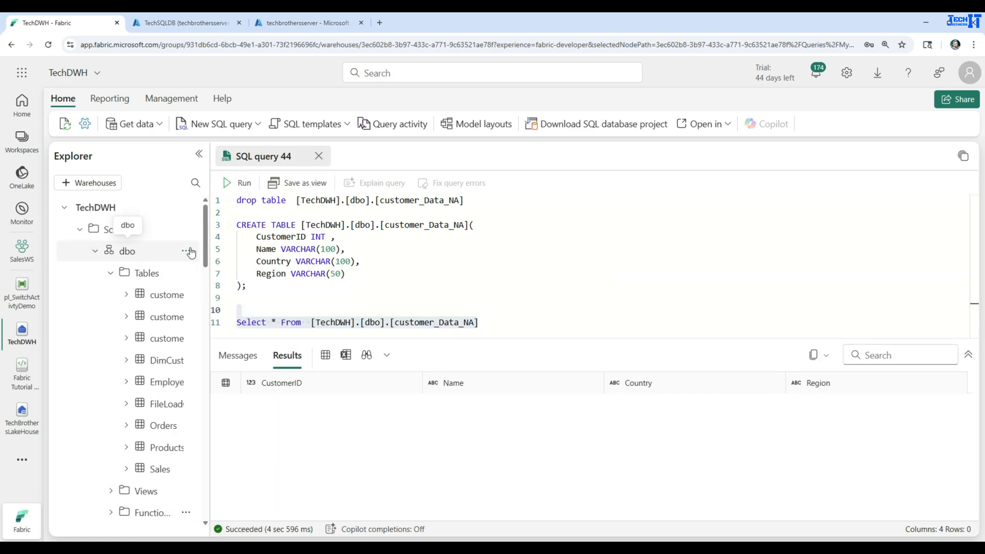
# - Return to the pipeline run and examine the ending of the expression values output by the first two Switch1 iterations
pyautogui.click(21, 302)
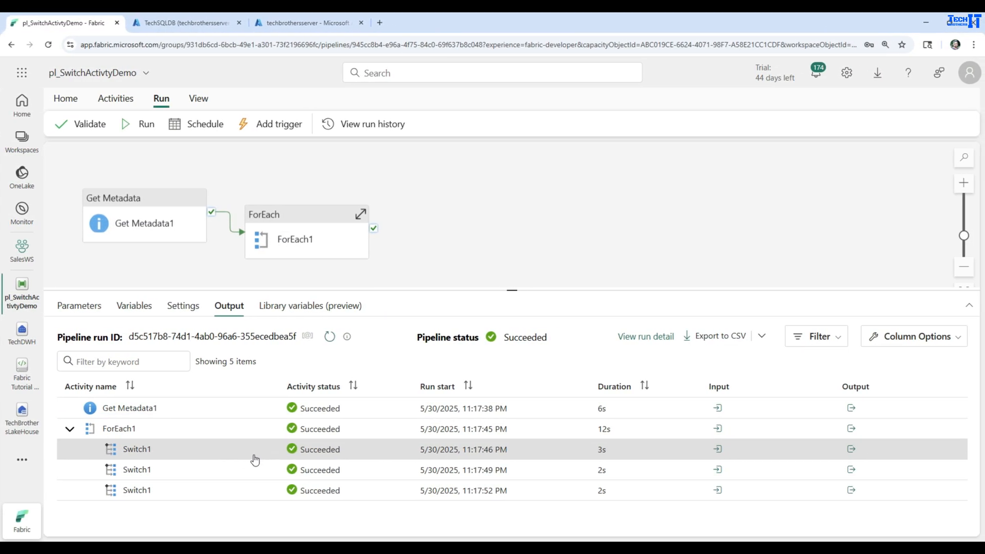
pyautogui.click(851, 449)
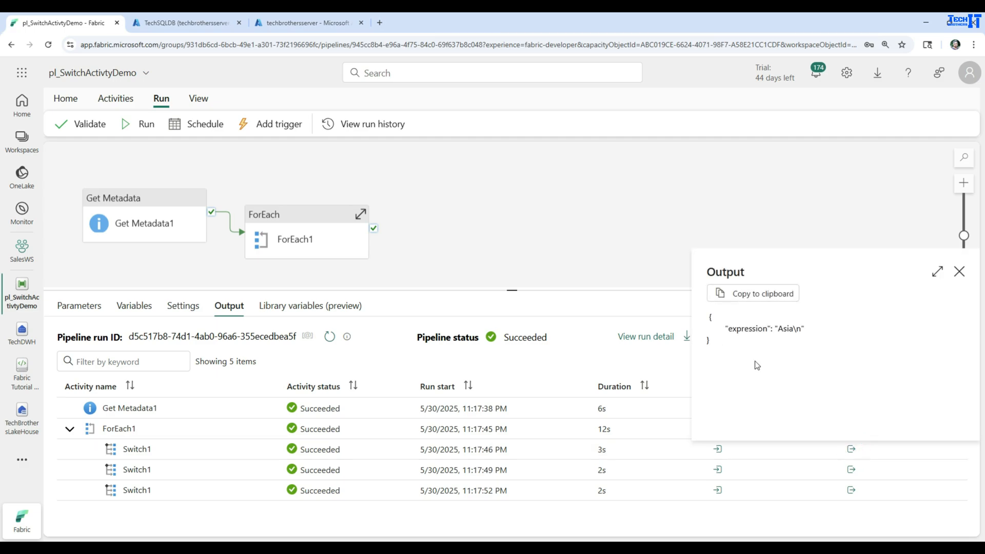
pyautogui.moveTo(800, 328); pyautogui.dragTo(793, 329)
pyautogui.click(944, 301)
pyautogui.click(959, 271)
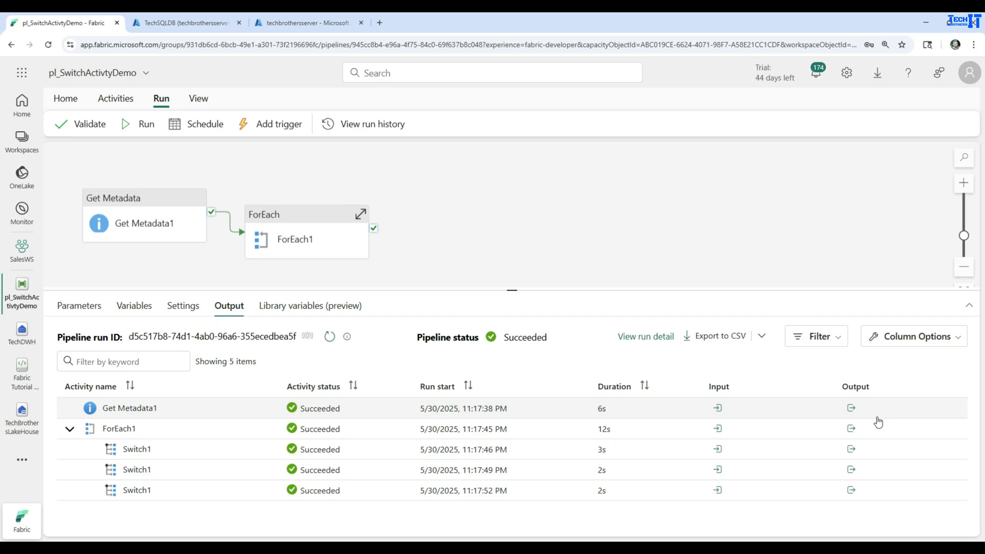
pyautogui.click(851, 469)
pyautogui.moveTo(816, 349); pyautogui.dragTo(803, 348)
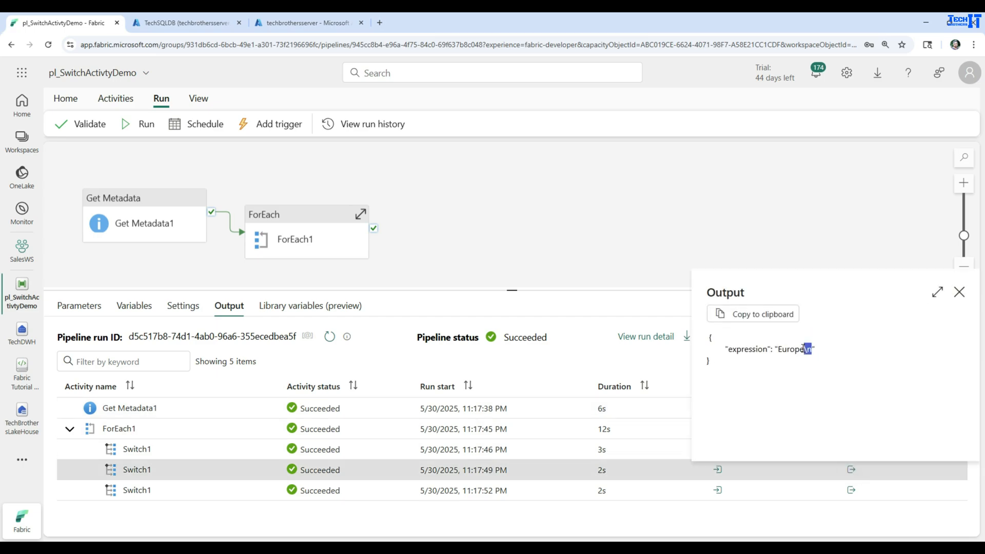
pyautogui.click(959, 291)
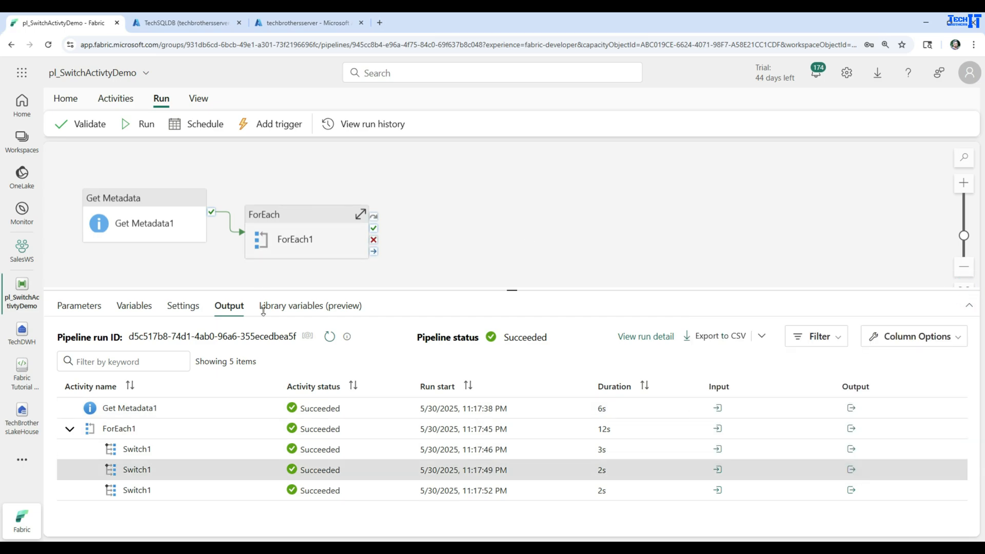
pyautogui.click(331, 164)
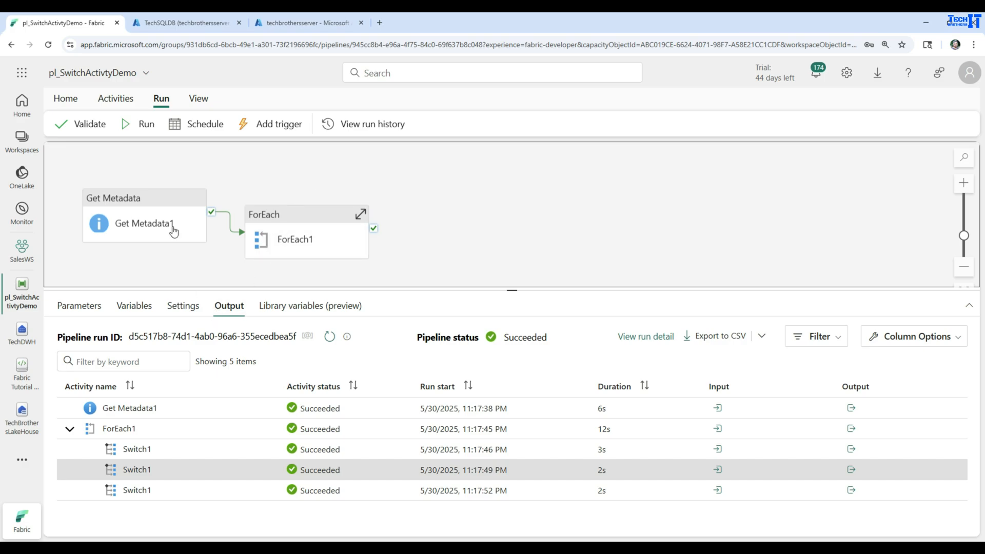
pyautogui.doubleClick(254, 215)
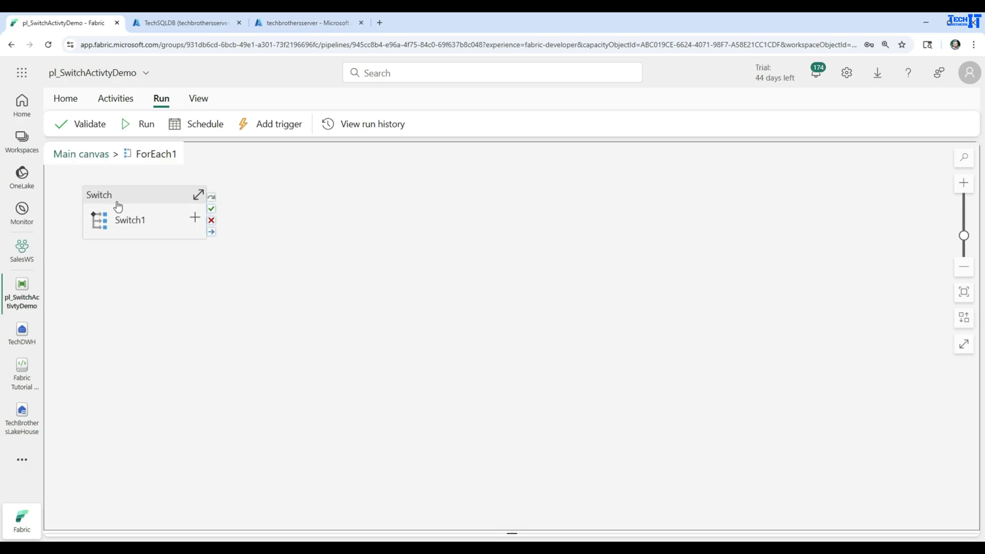
pyautogui.click(137, 224)
pyautogui.click(288, 338)
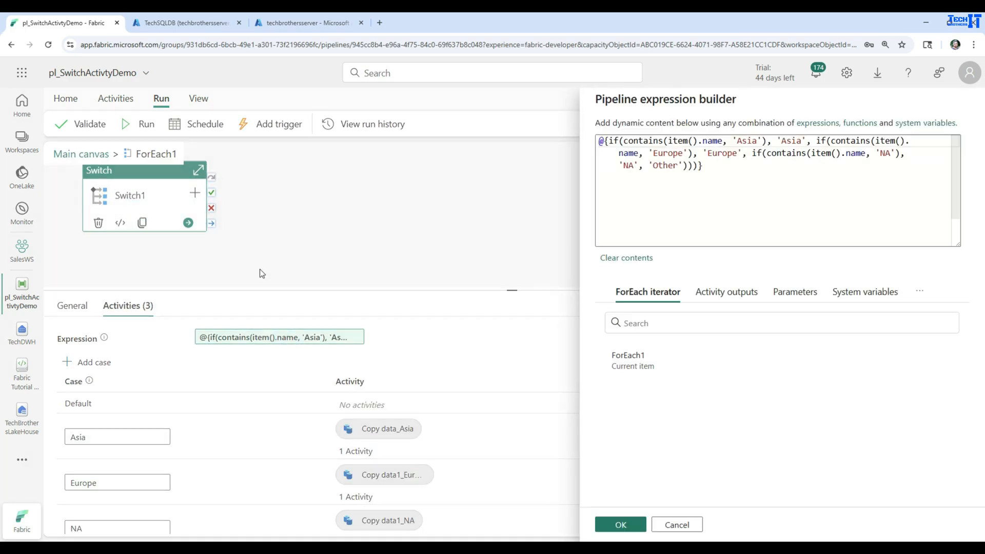
pyautogui.moveTo(750, 167); pyautogui.dragTo(581, 136)
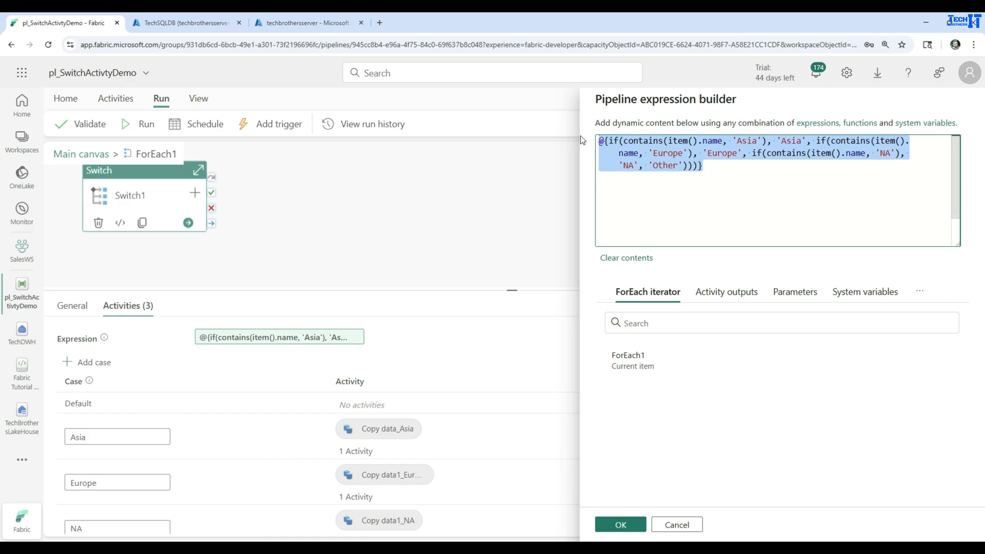
pyautogui.hotkey('ctrl', 'v')
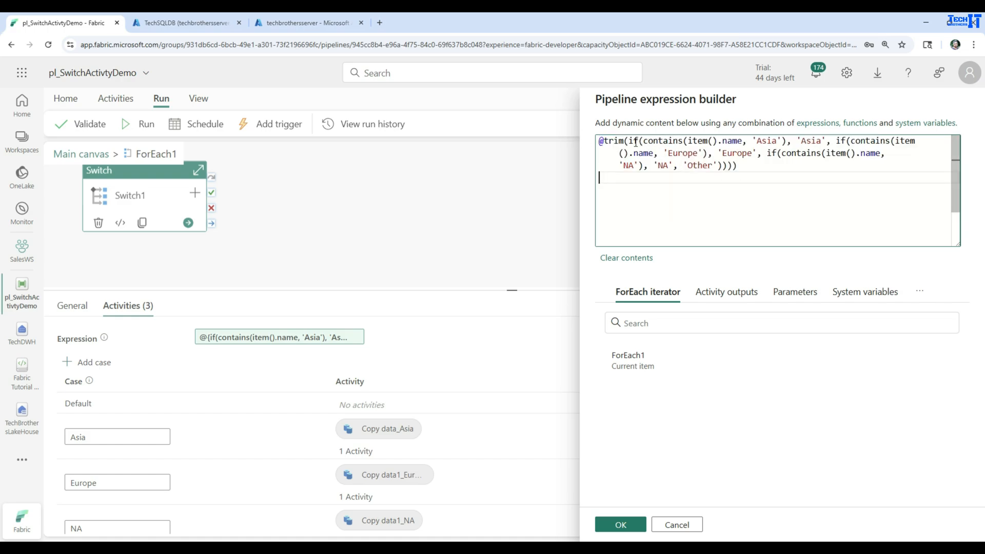
pyautogui.moveTo(629, 141); pyautogui.dragTo(747, 140)
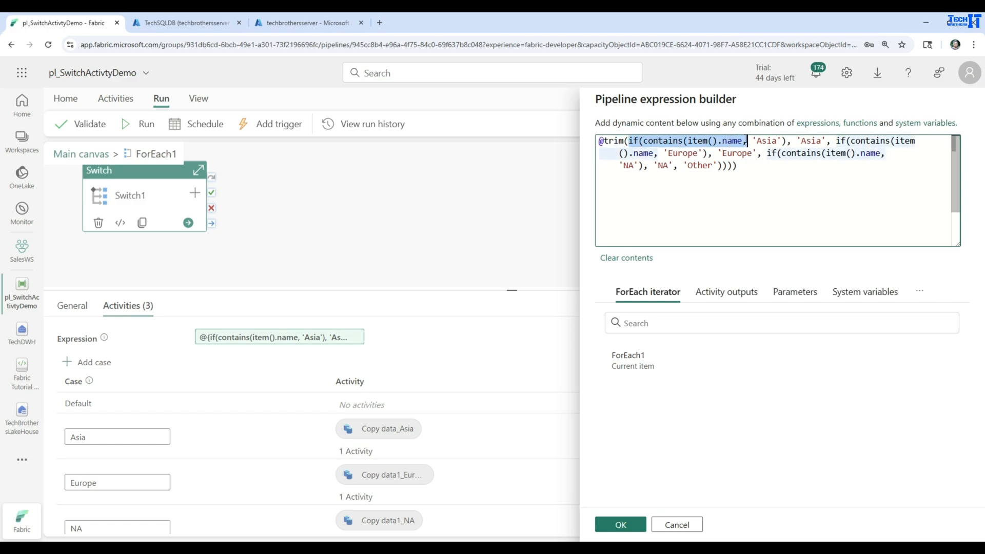
pyautogui.click(629, 141)
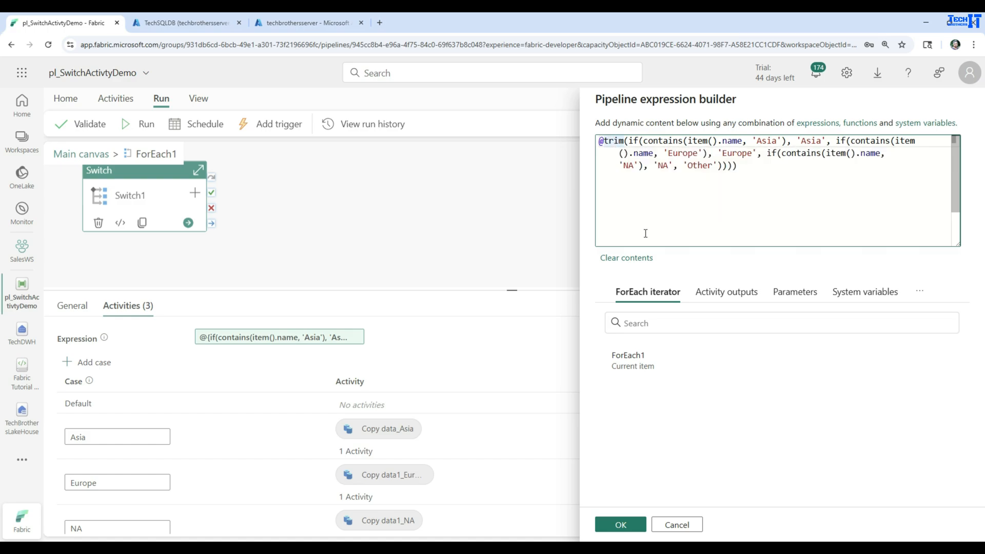
pyautogui.click(621, 524)
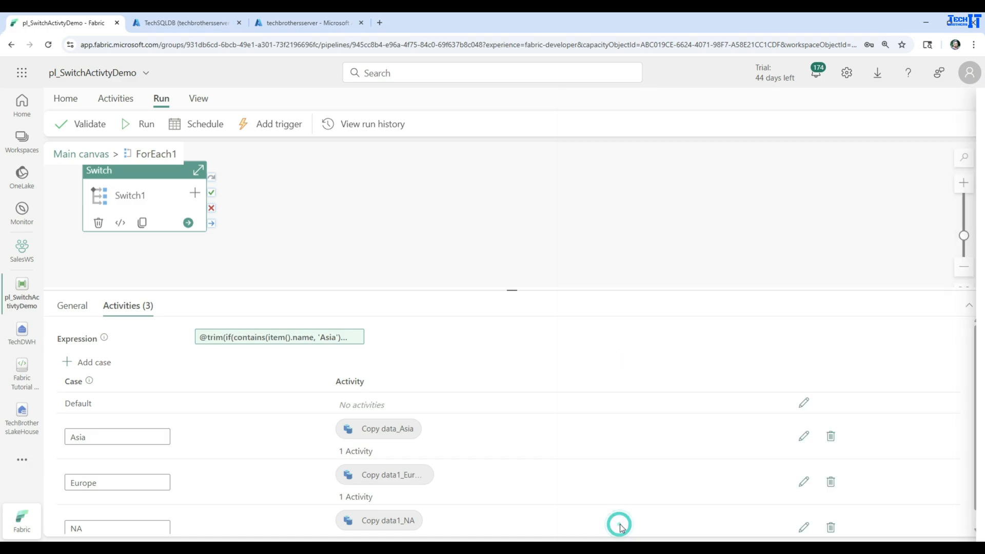
# - Return to the pipeline's main canvas, run the pipeline and enlarge the area listing its activity runs
pyautogui.click(302, 206)
pyautogui.click(114, 100)
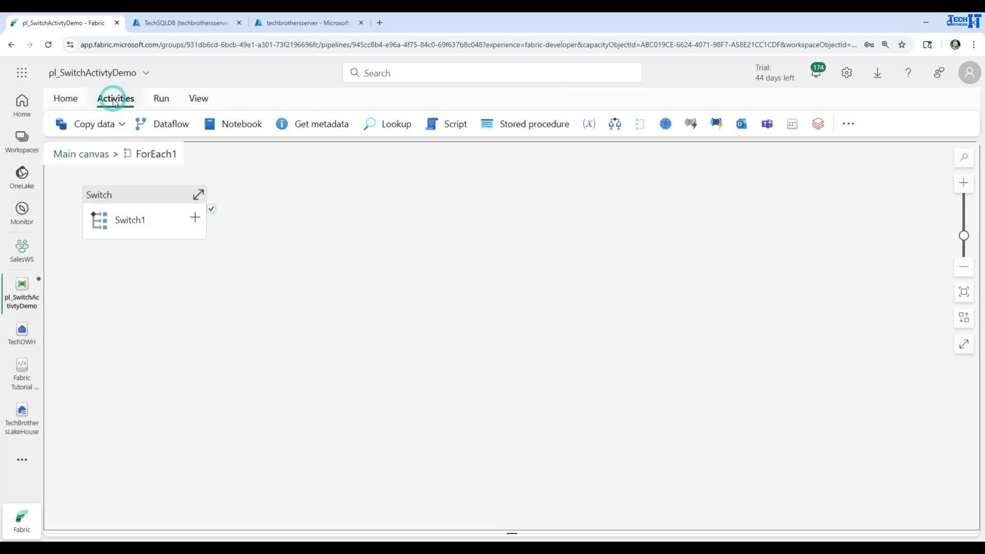
pyautogui.click(82, 154)
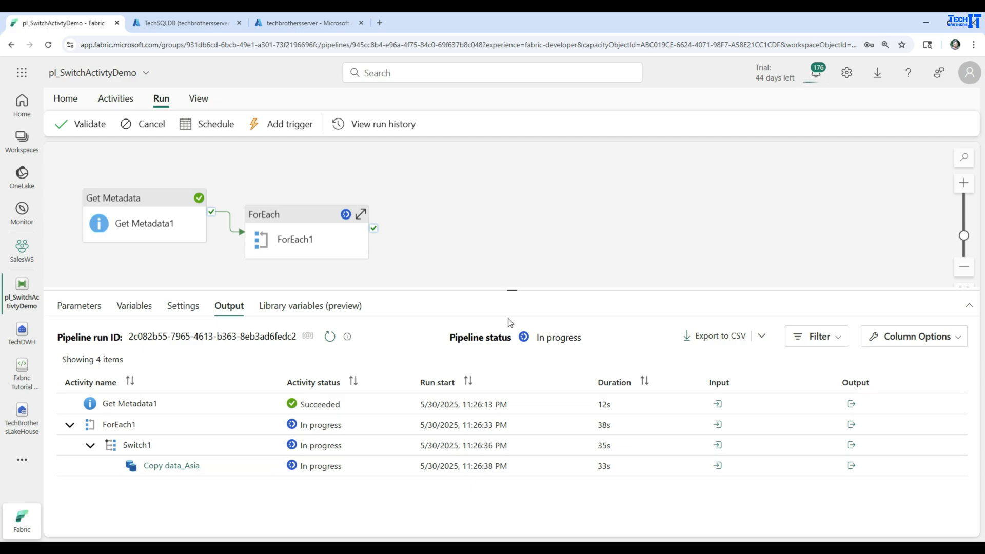
pyautogui.moveTo(509, 291); pyautogui.dragTo(508, 272)
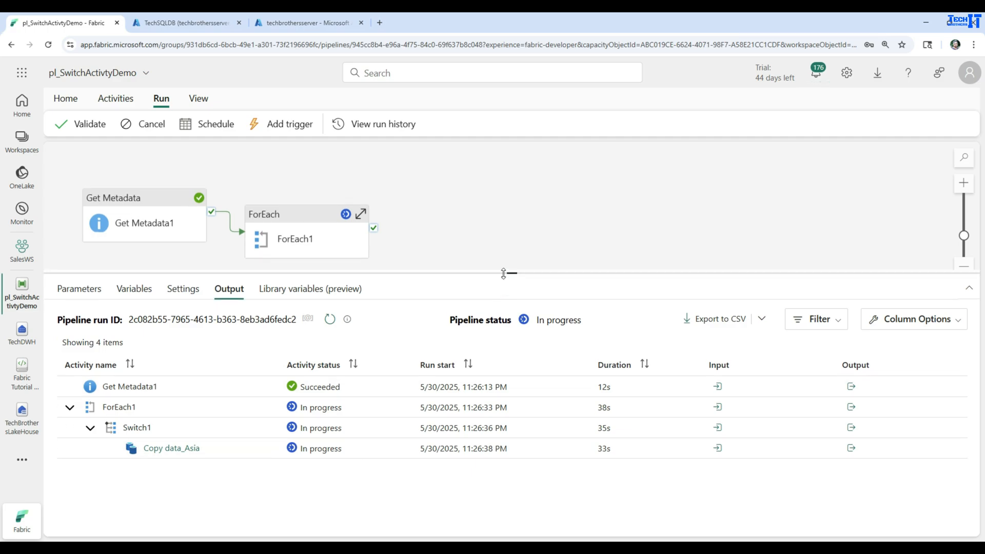
# - Review the Items expression in ForEach1's settings and close it without changes
pyautogui.click(275, 224)
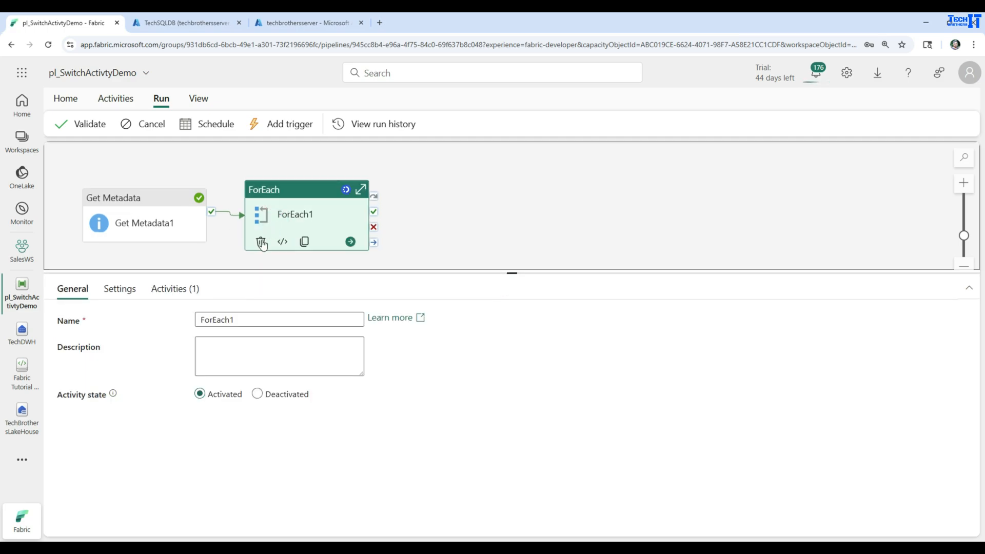
pyautogui.click(122, 288)
pyautogui.click(253, 347)
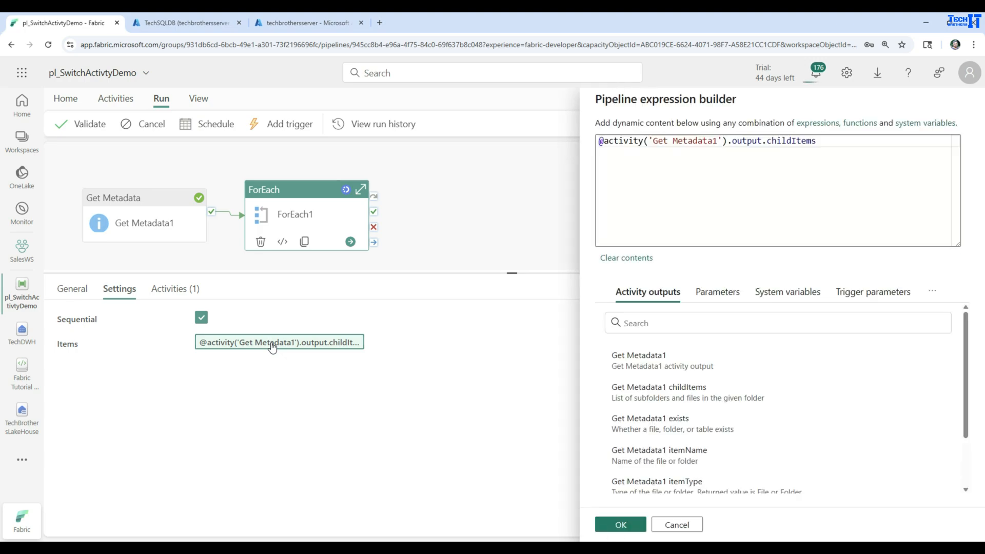
pyautogui.click(677, 525)
pyautogui.click(431, 213)
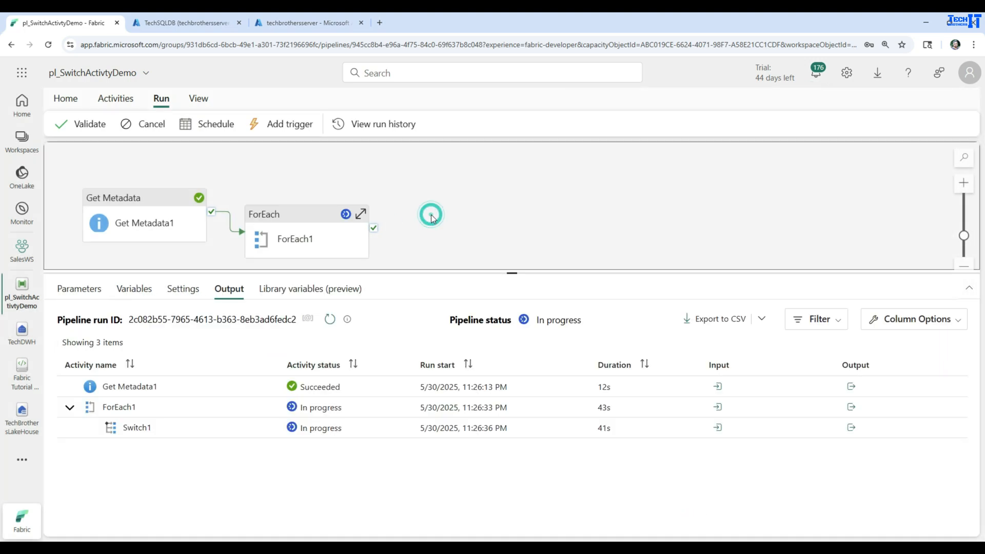
# - Review the trim function in the Switch1 expression inside ForEach1 and close it without changes
pyautogui.doubleClick(272, 217)
pyautogui.click(123, 219)
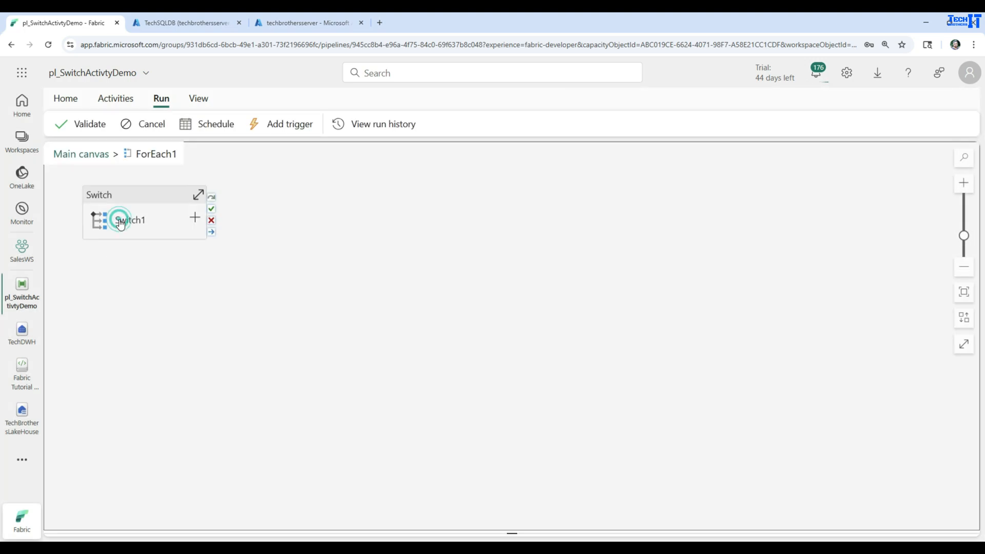
pyautogui.click(281, 322)
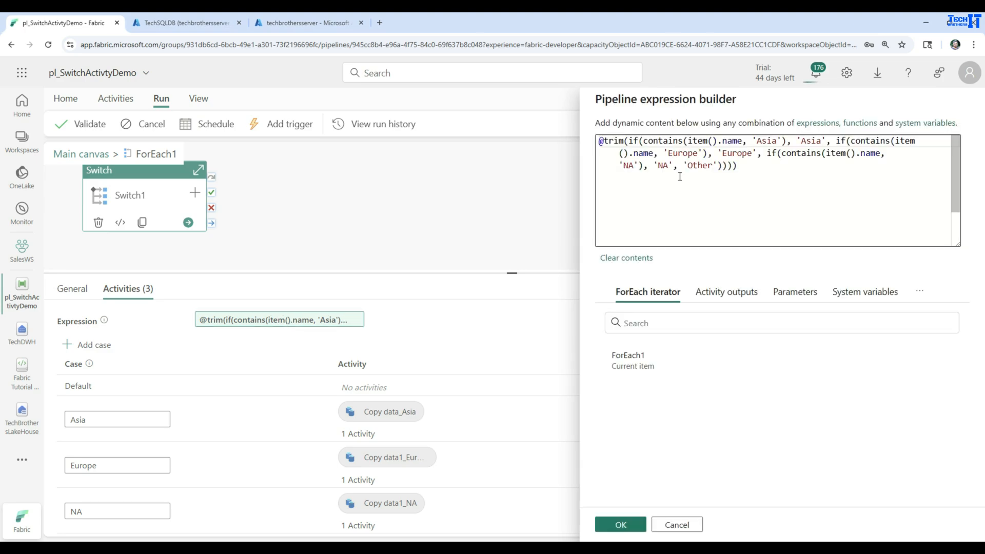
pyautogui.moveTo(623, 141); pyautogui.dragTo(598, 141)
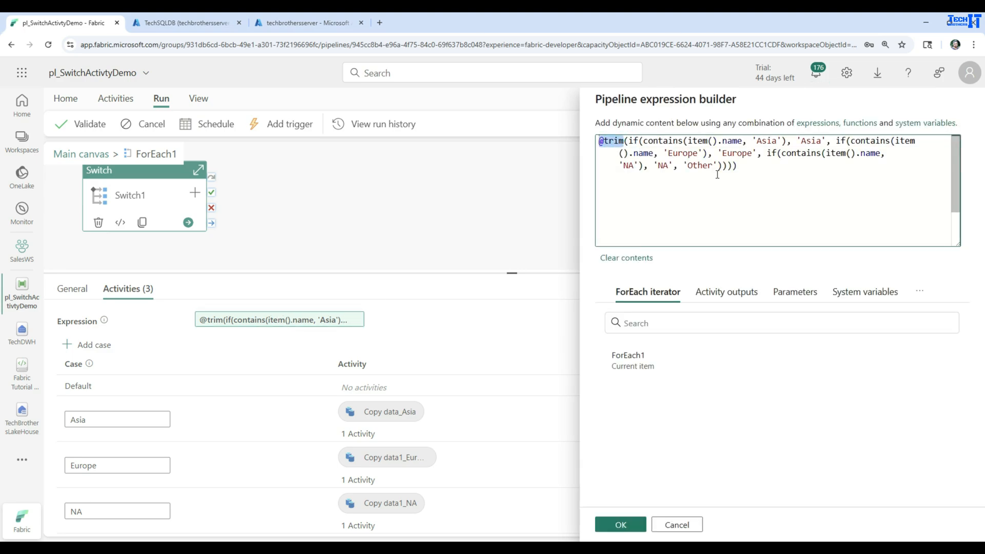
pyautogui.moveTo(658, 143)
pyautogui.click(739, 165)
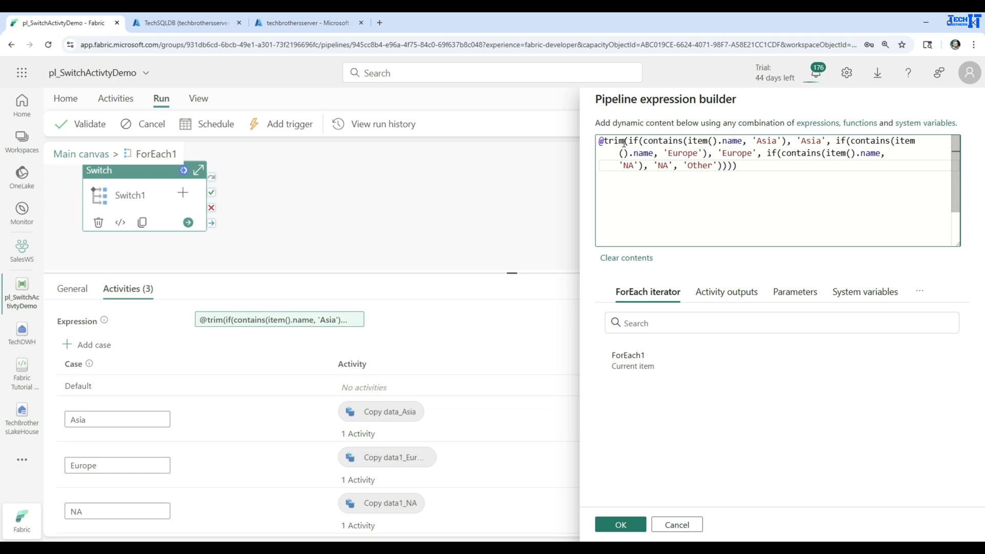
pyautogui.click(682, 528)
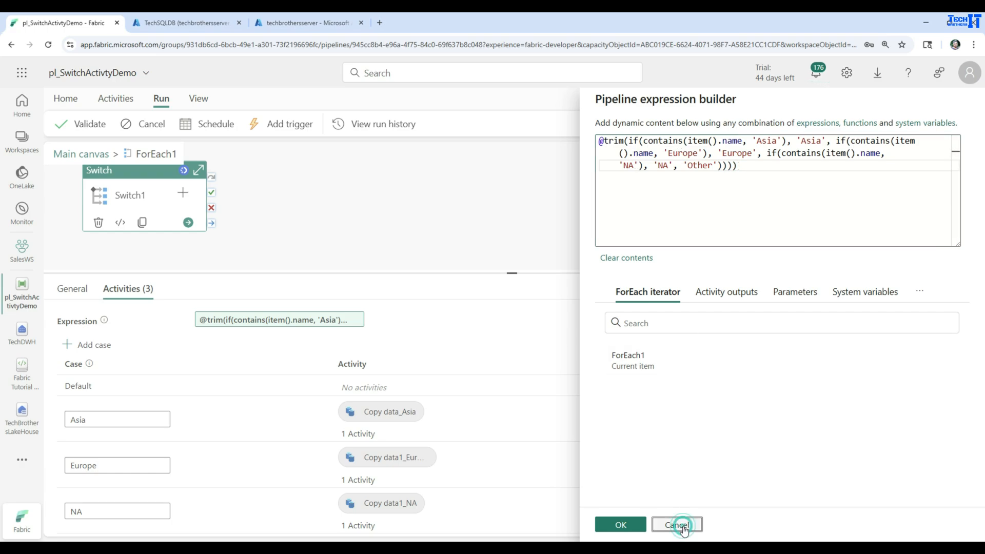
pyautogui.click(345, 192)
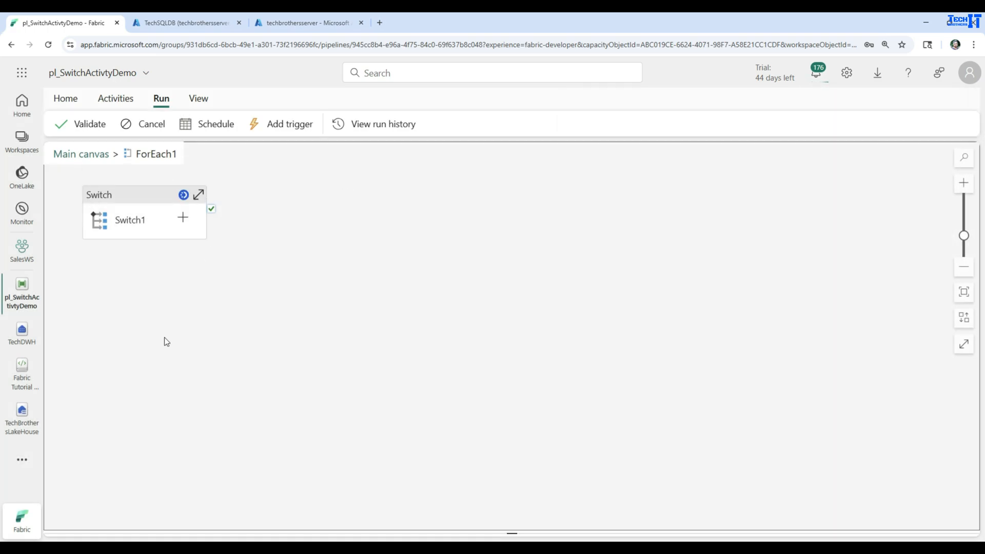
# - Return to the pipeline run and read the error details of the first Switch1 iteration and of Copy data1_Europe
pyautogui.click(97, 154)
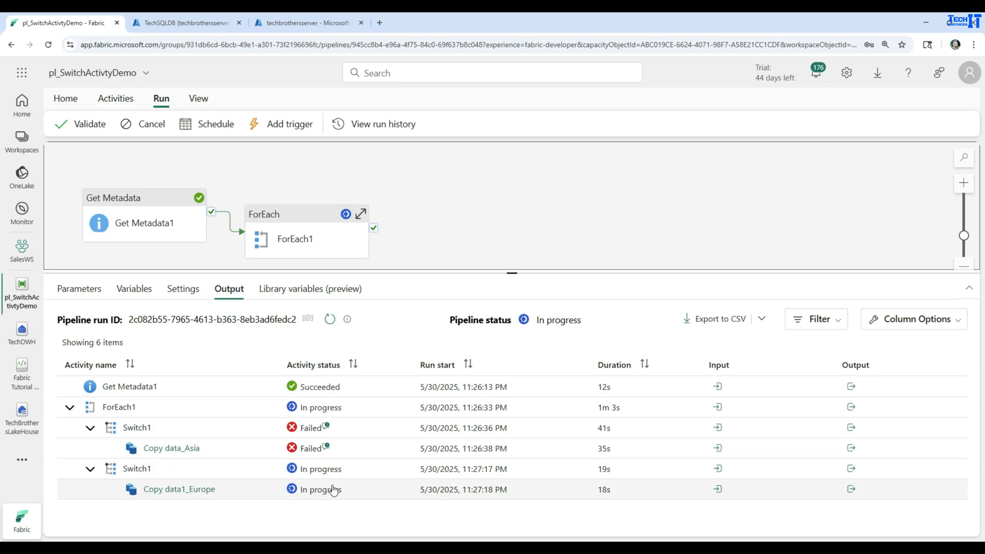
pyautogui.click(325, 428)
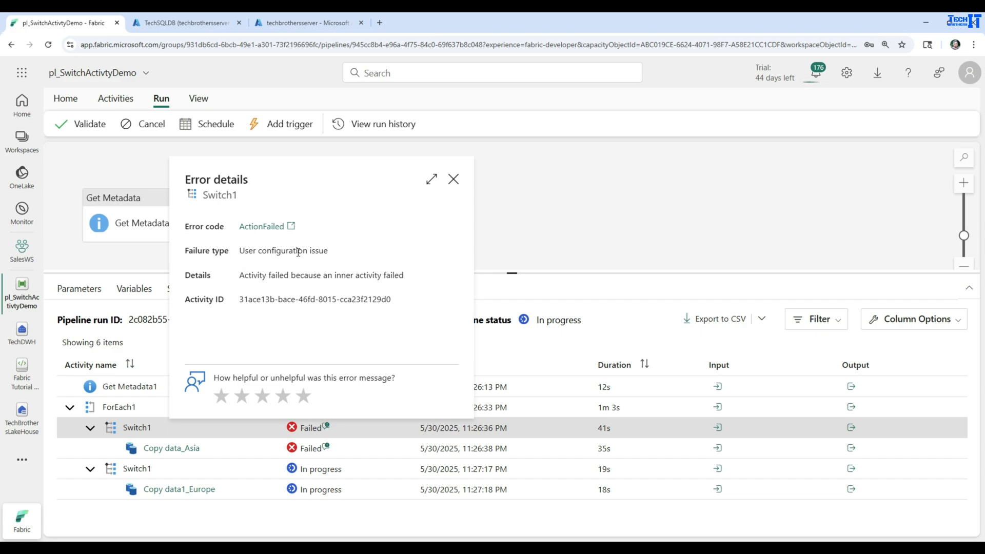
pyautogui.click(308, 279)
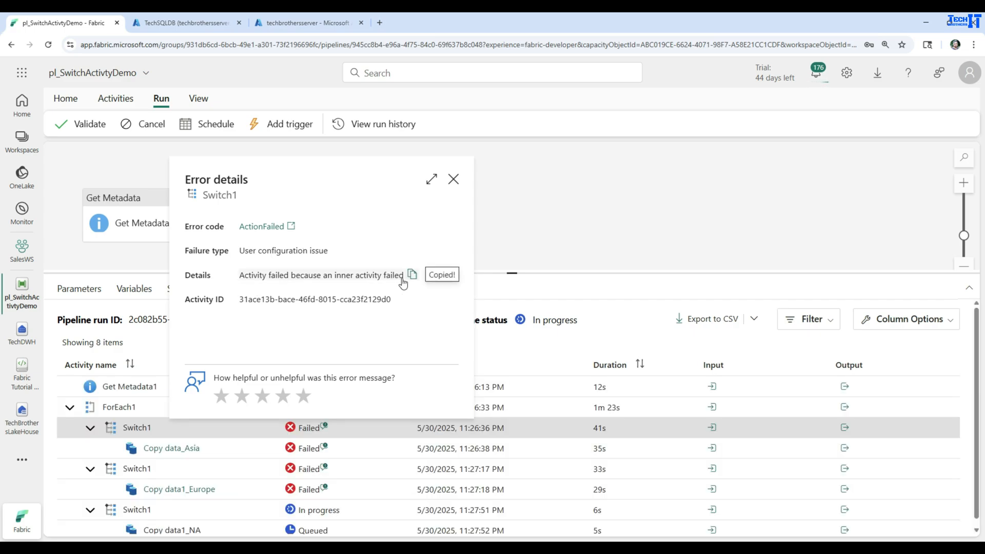
pyautogui.click(454, 179)
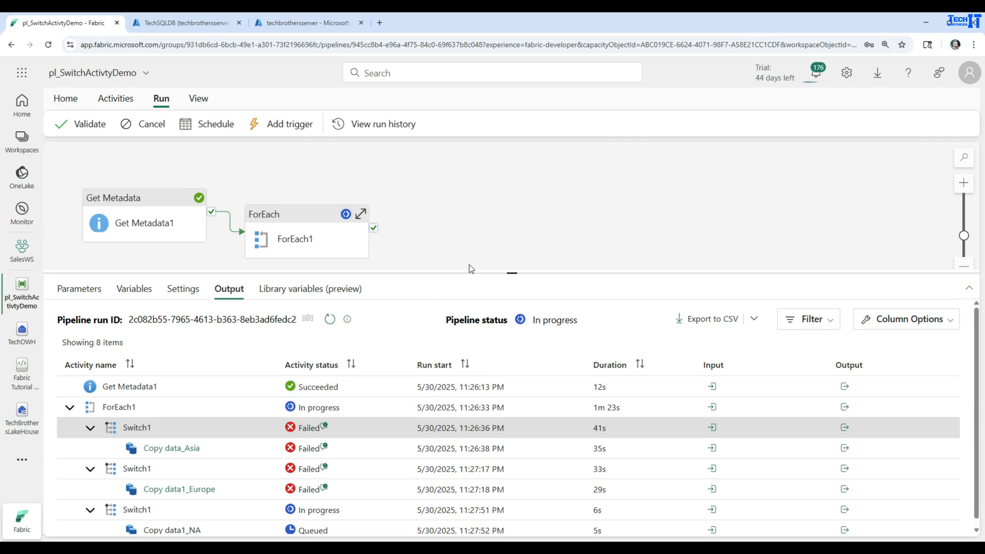
pyautogui.moveTo(503, 272); pyautogui.dragTo(510, 195)
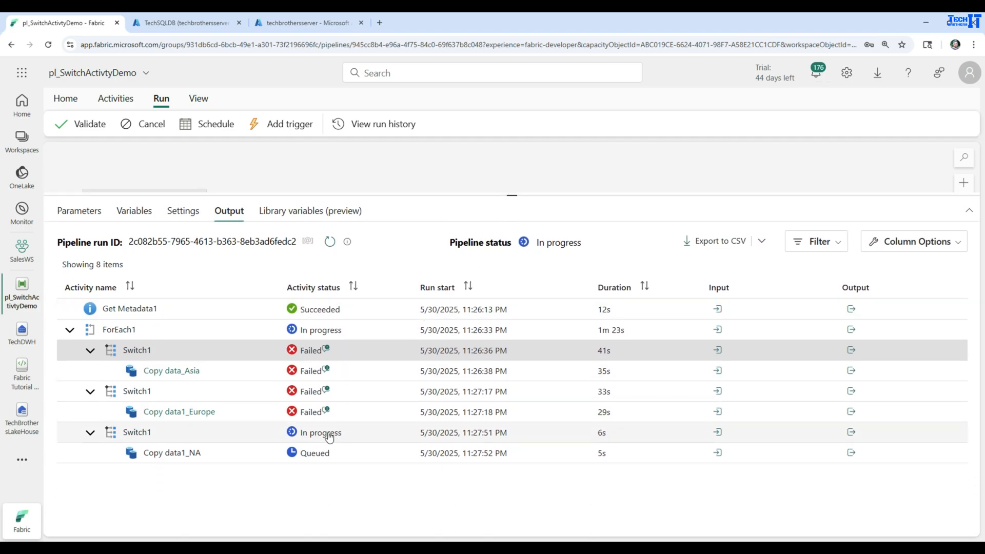
pyautogui.click(326, 410)
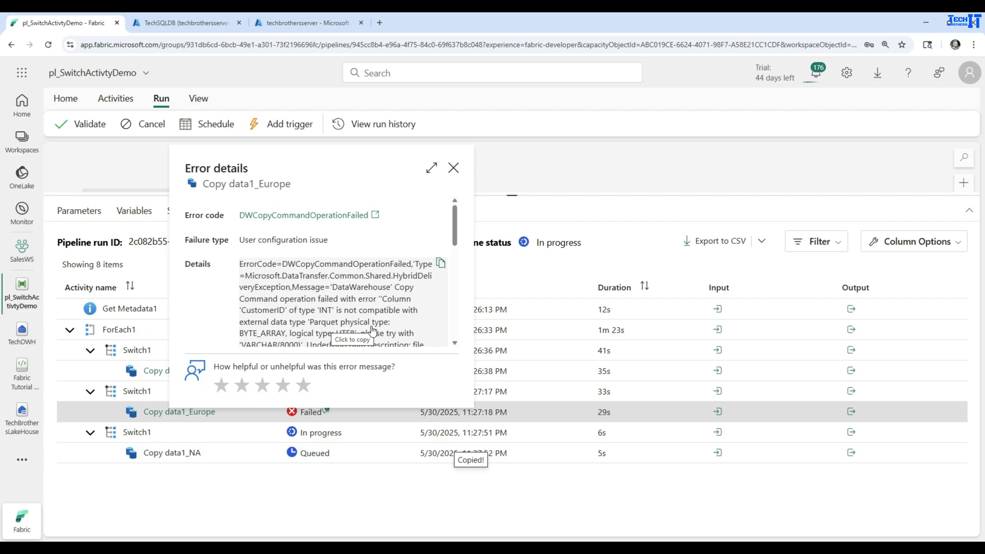
pyautogui.scroll(-1, 348, 330)
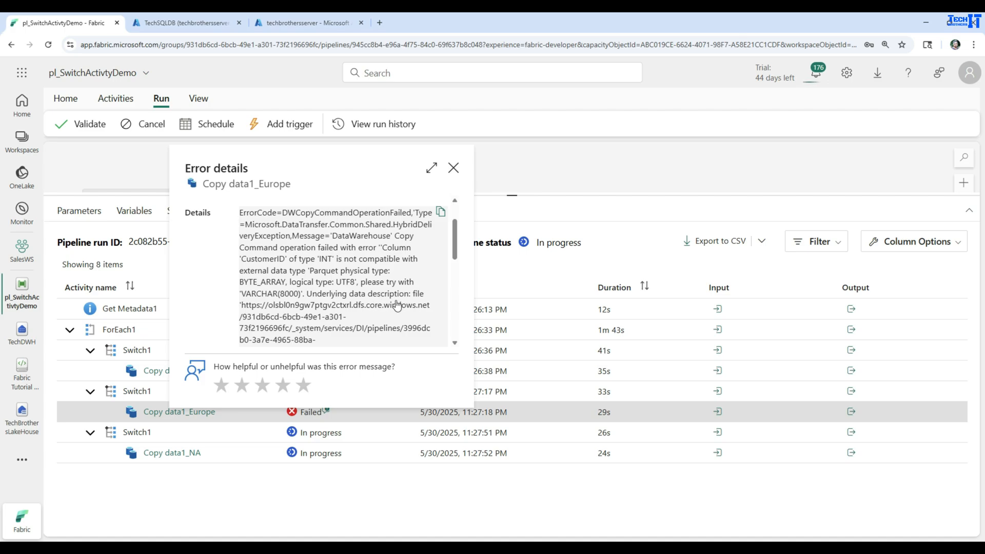
pyautogui.click(453, 168)
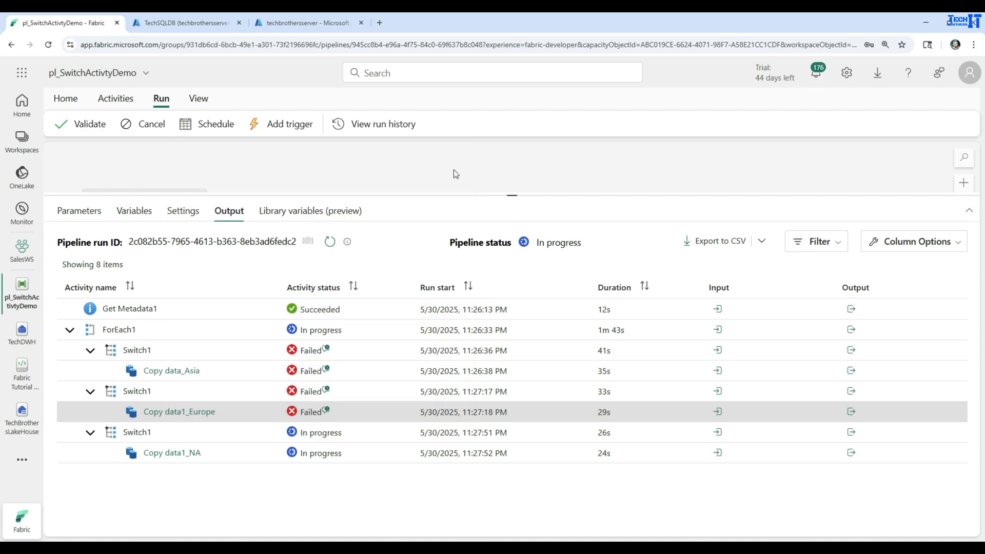
# - Switch to TechBrothersLakeHouse and check the columns and rows of customer_Data_Asia_20250531.csv in the Staging folder
pyautogui.click(22, 413)
pyautogui.click(336, 226)
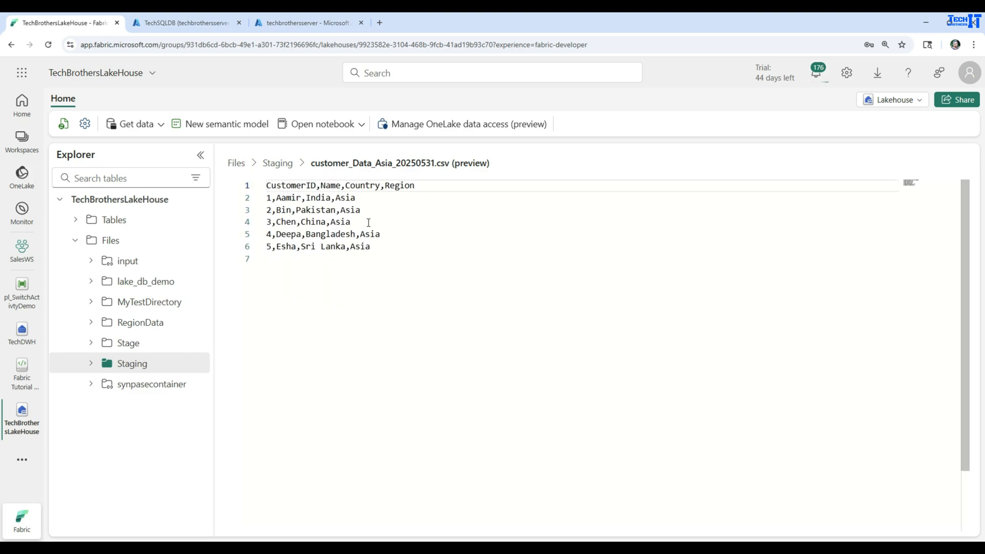
pyautogui.moveTo(377, 245); pyautogui.dragTo(263, 186)
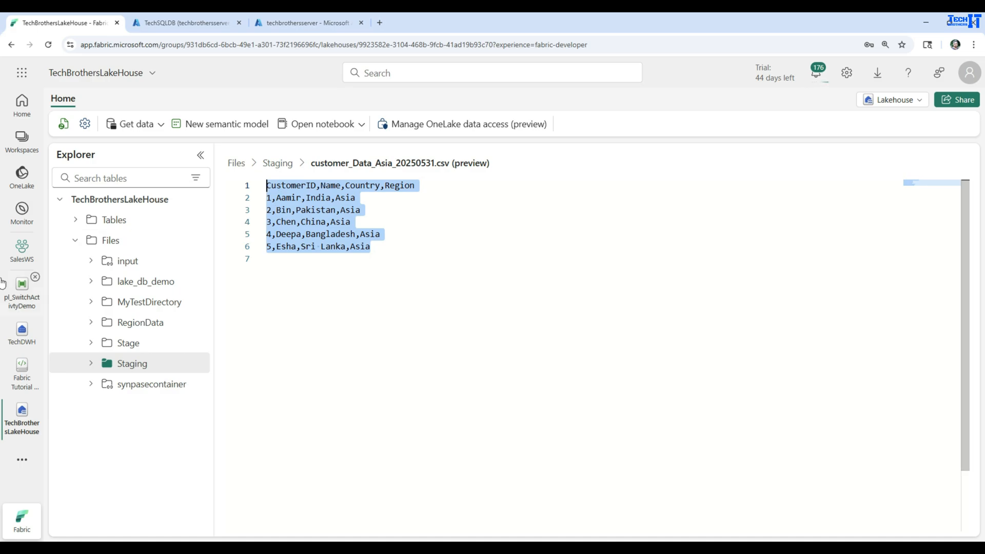
# - Return to pl_SwitchActivtyDemo and open the source settings of Copy data_Asia in the Asia case of Switch1 inside ForEach1
pyautogui.click(22, 290)
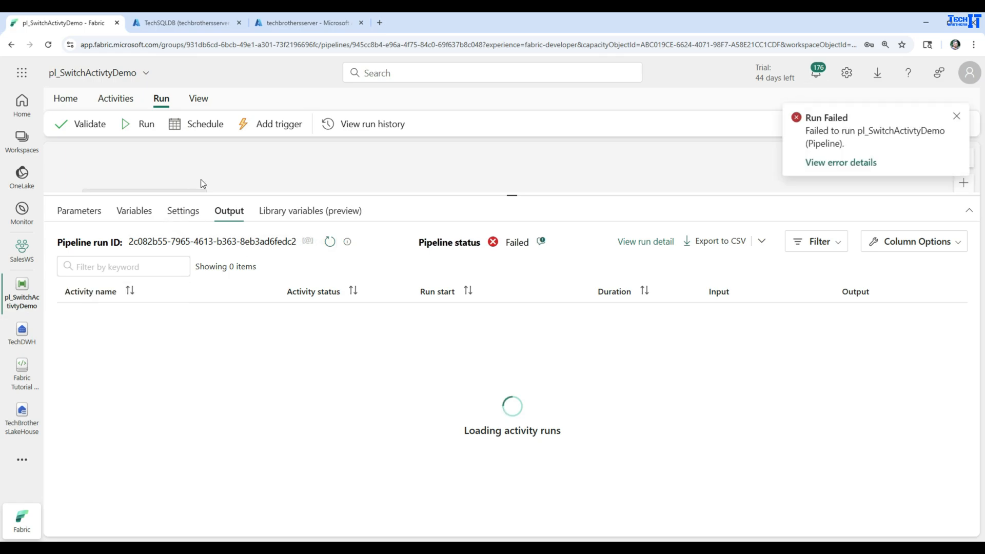
pyautogui.moveTo(263, 194); pyautogui.dragTo(265, 362)
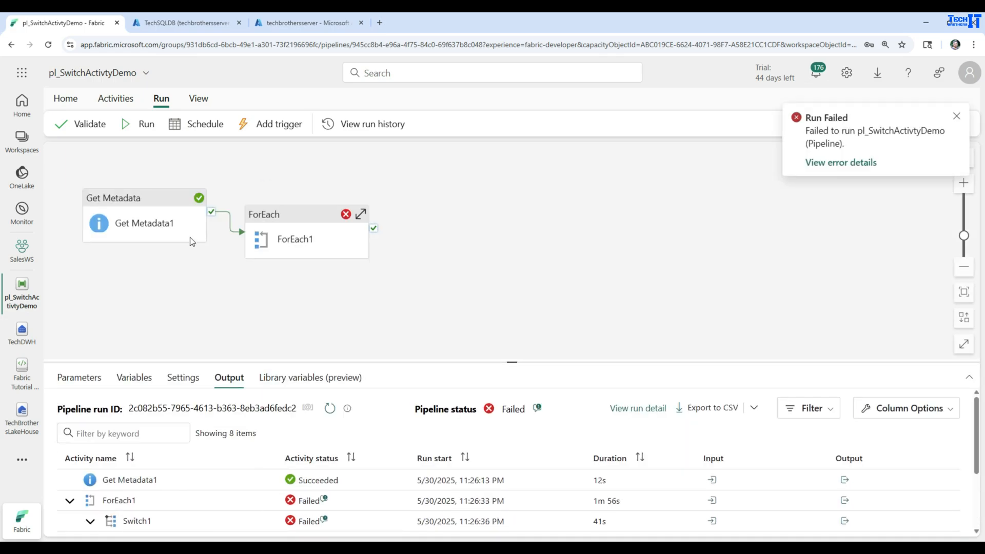
pyautogui.doubleClick(260, 215)
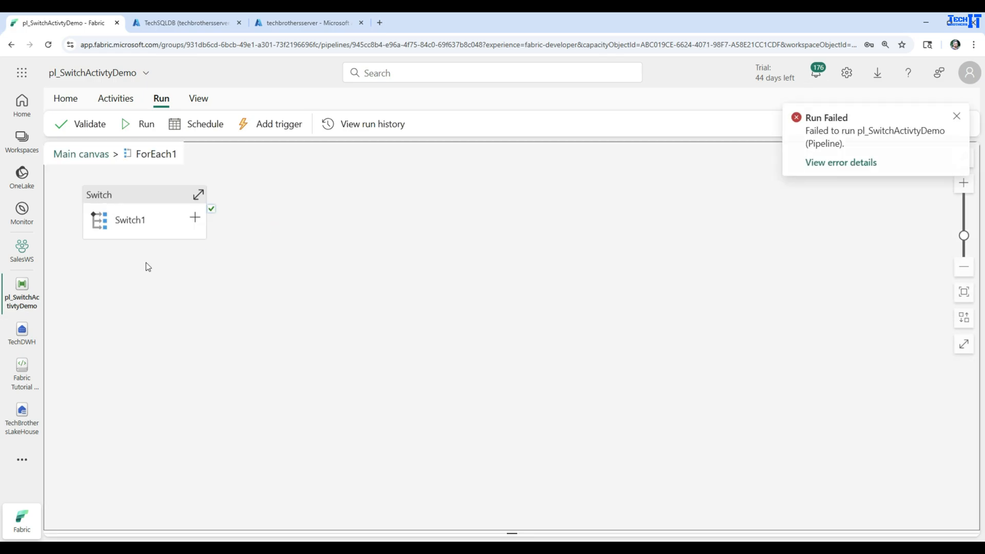
pyautogui.click(157, 223)
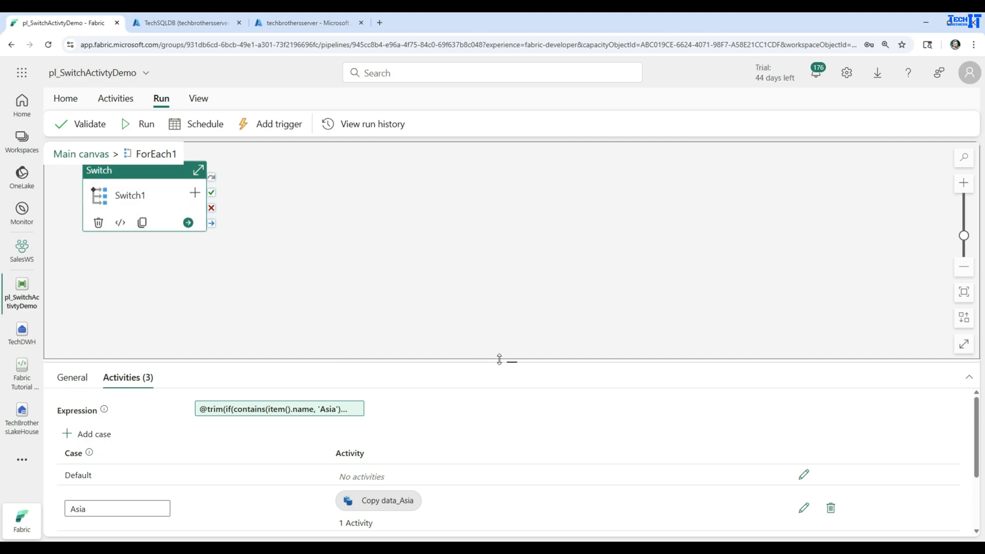
pyautogui.moveTo(499, 359); pyautogui.dragTo(503, 214)
pyautogui.click(810, 359)
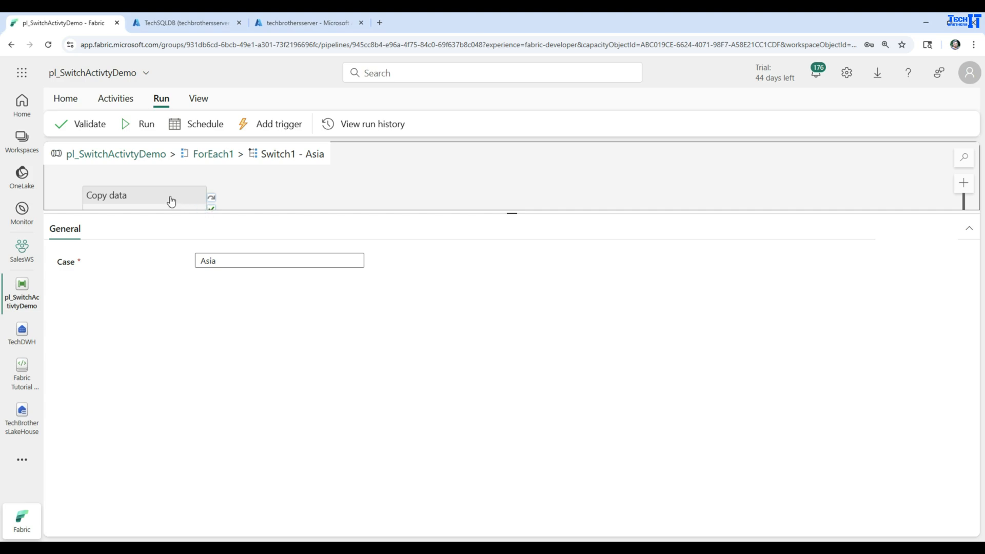
pyautogui.click(171, 201)
pyautogui.click(126, 230)
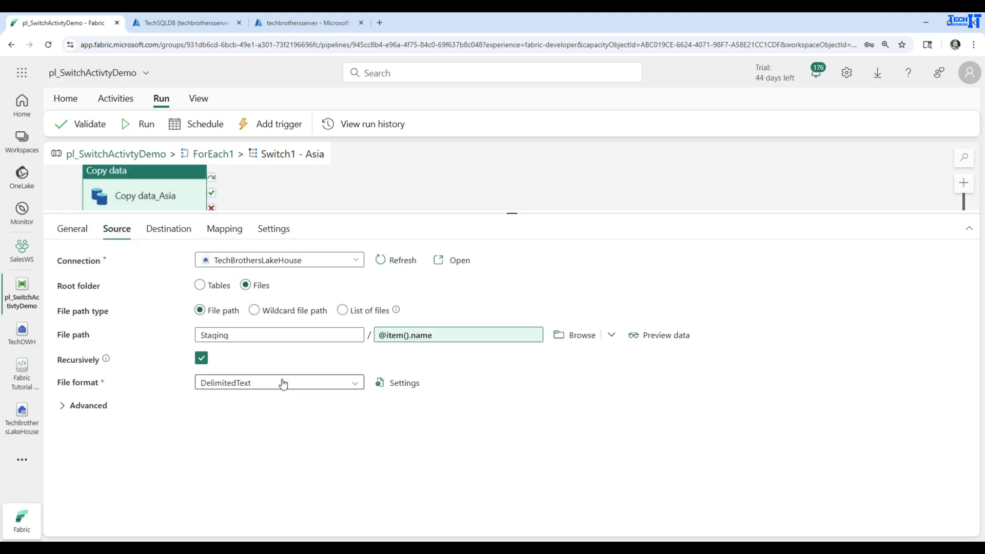
pyautogui.click(654, 349)
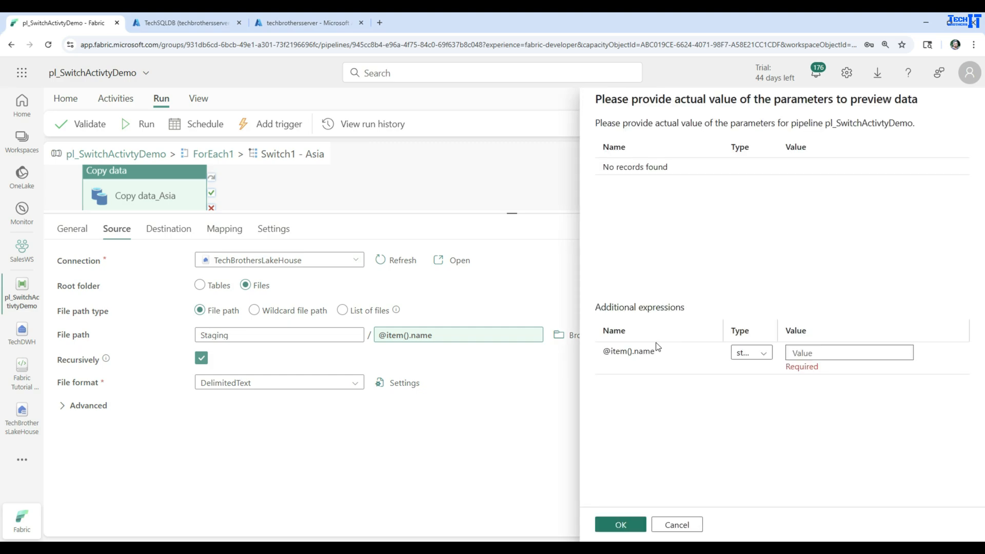
pyautogui.click(833, 357)
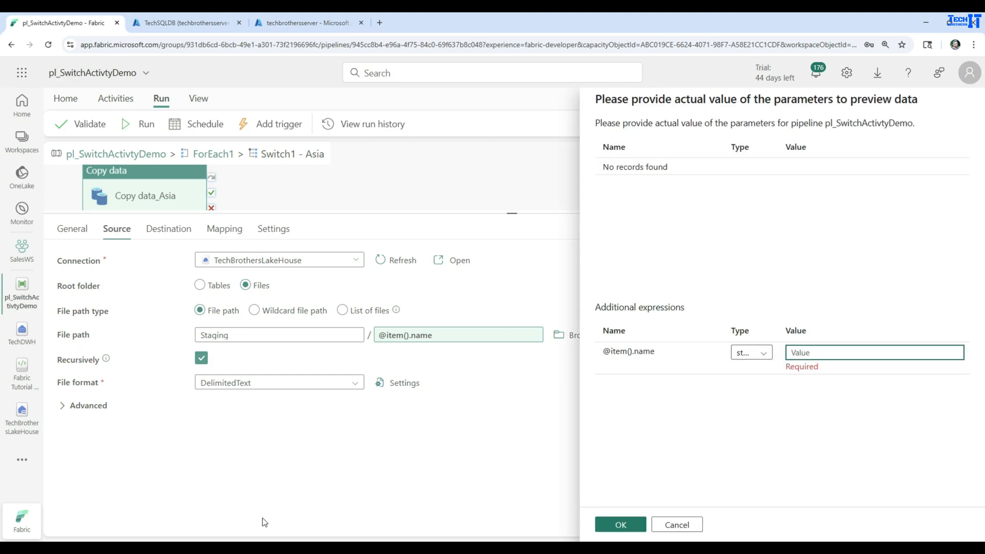
pyautogui.click(669, 524)
# - Copy the file name customer_Data_Asia_20250531.csv from the file preview in TechBrothersLakeHouse
pyautogui.click(21, 413)
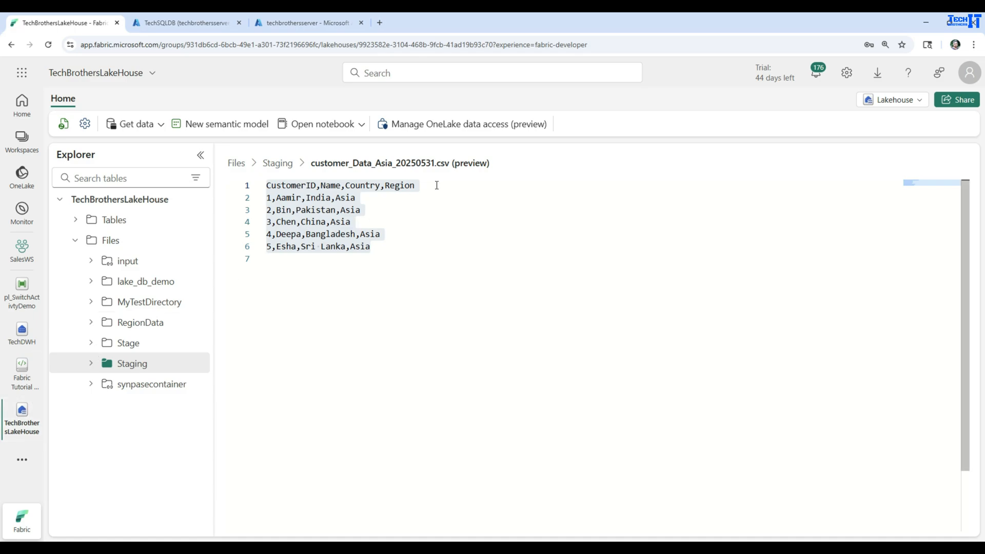
pyautogui.moveTo(449, 165); pyautogui.dragTo(310, 167)
pyautogui.rightClick(324, 163)
pyautogui.click(340, 175)
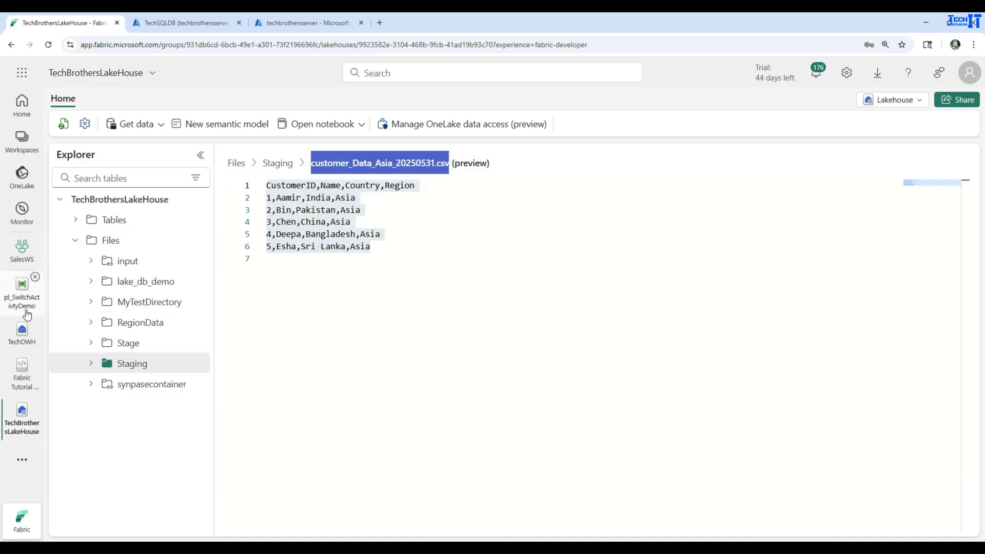
pyautogui.click(20, 289)
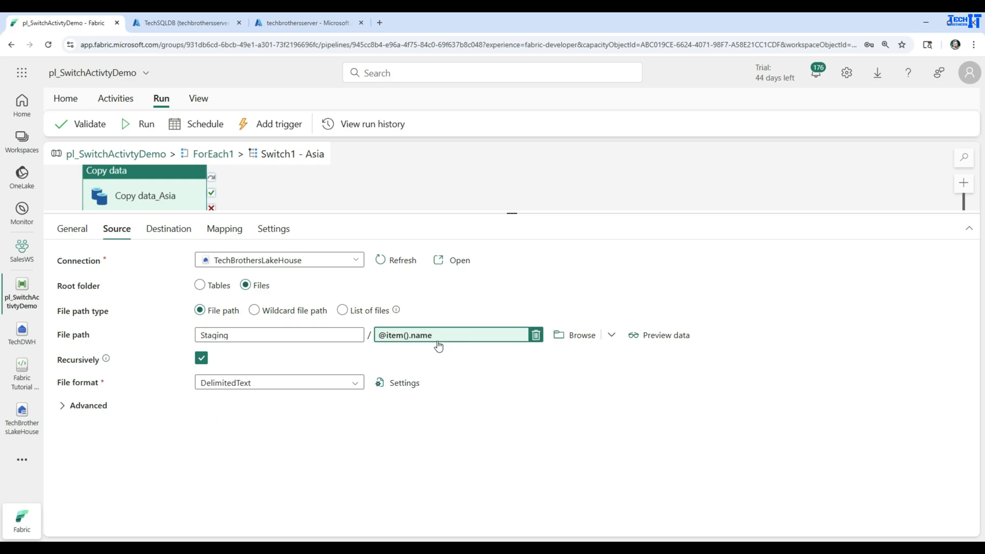
pyautogui.click(638, 335)
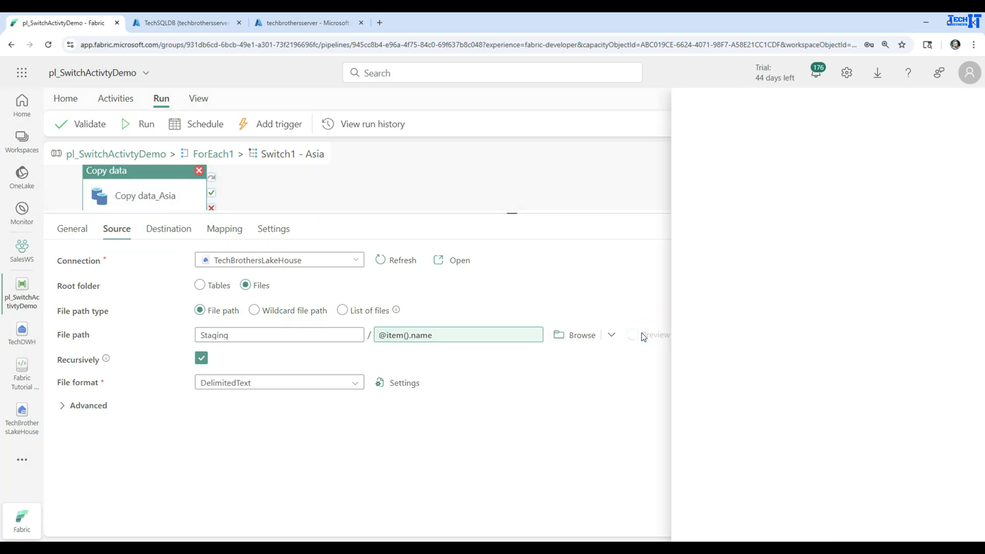
pyautogui.click(811, 354)
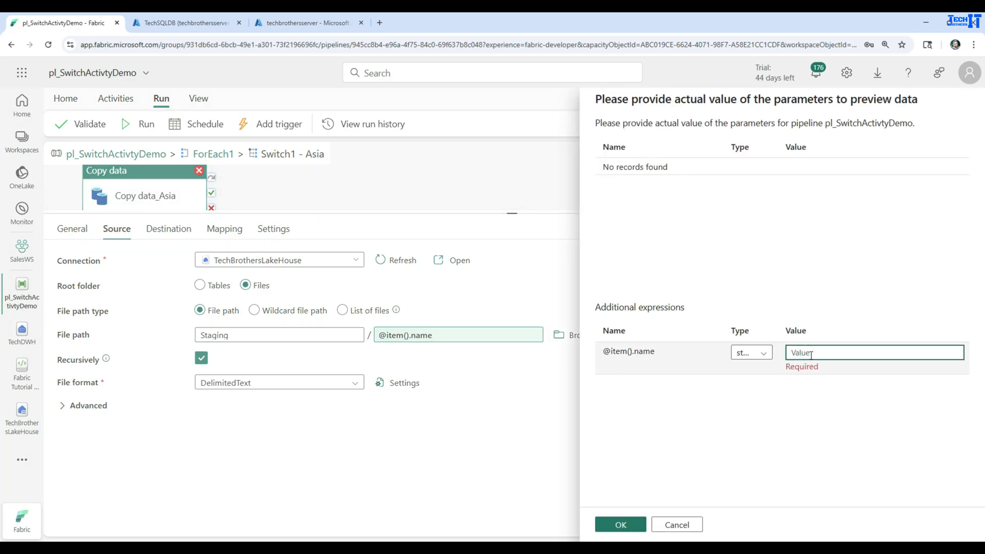
pyautogui.hotkey('ctrl', 'v')
pyautogui.click(621, 523)
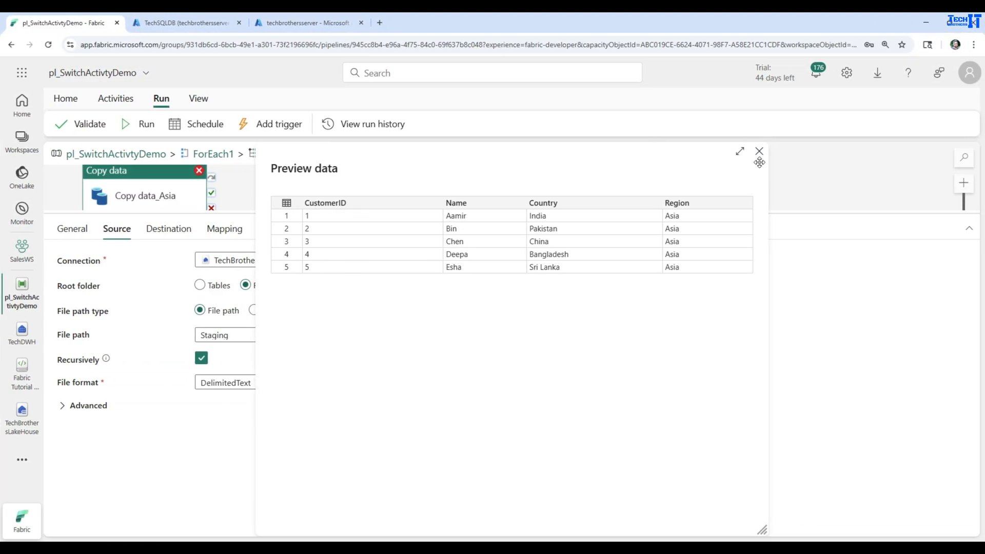
pyautogui.click(759, 153)
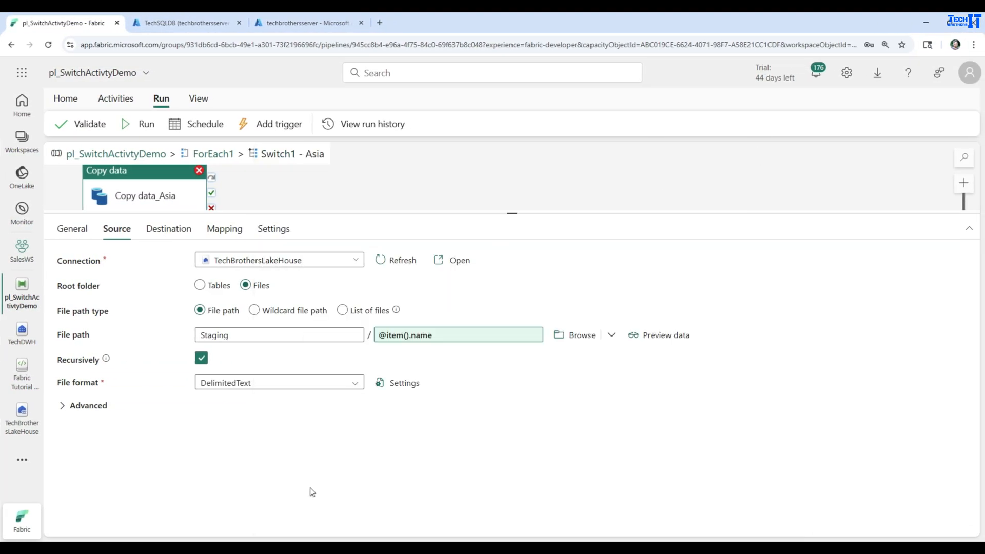
# - Switch to TechDWH and check the column data types in the CREATE TABLE statement for customer_Data_NA
pyautogui.click(22, 333)
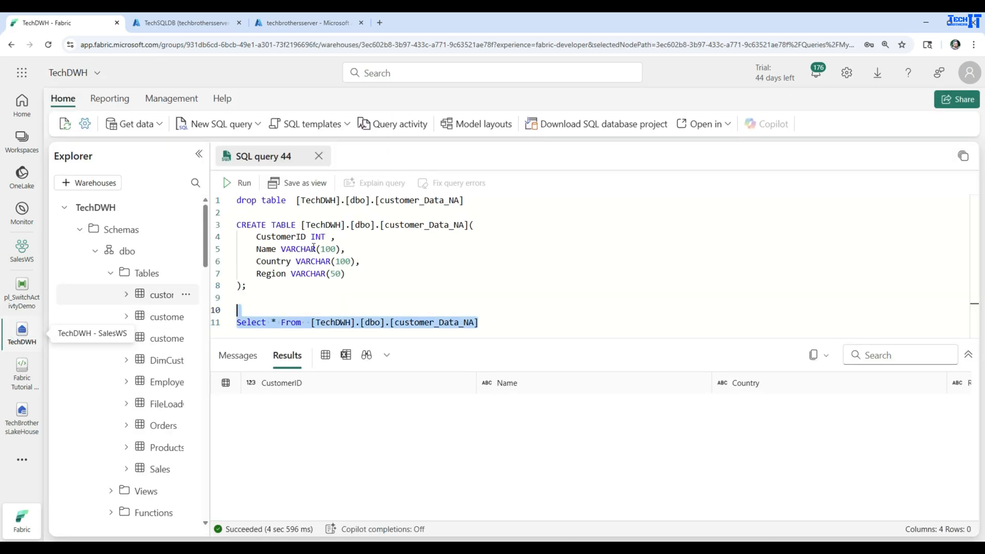
pyautogui.click(285, 239)
pyautogui.click(286, 249)
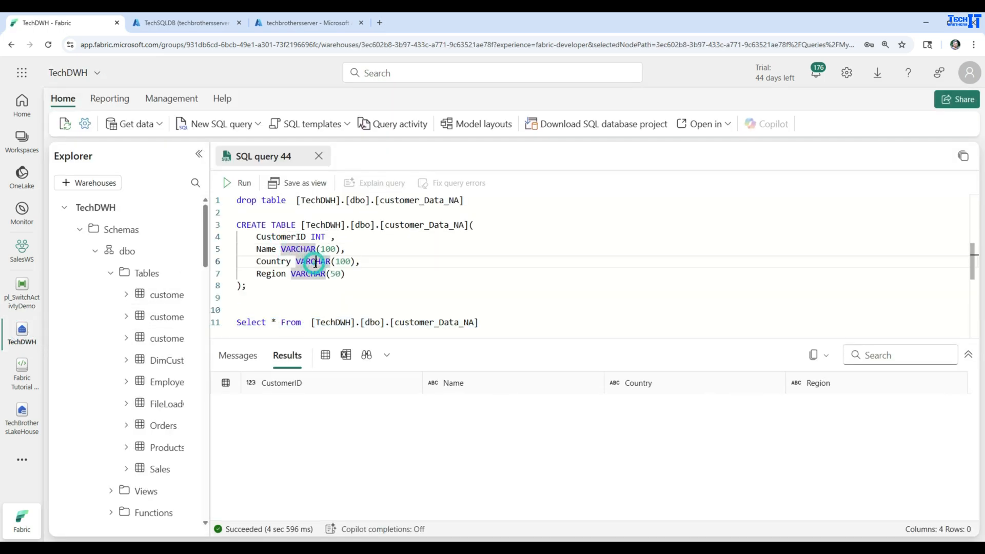
pyautogui.click(316, 237)
pyautogui.doubleClick(317, 238)
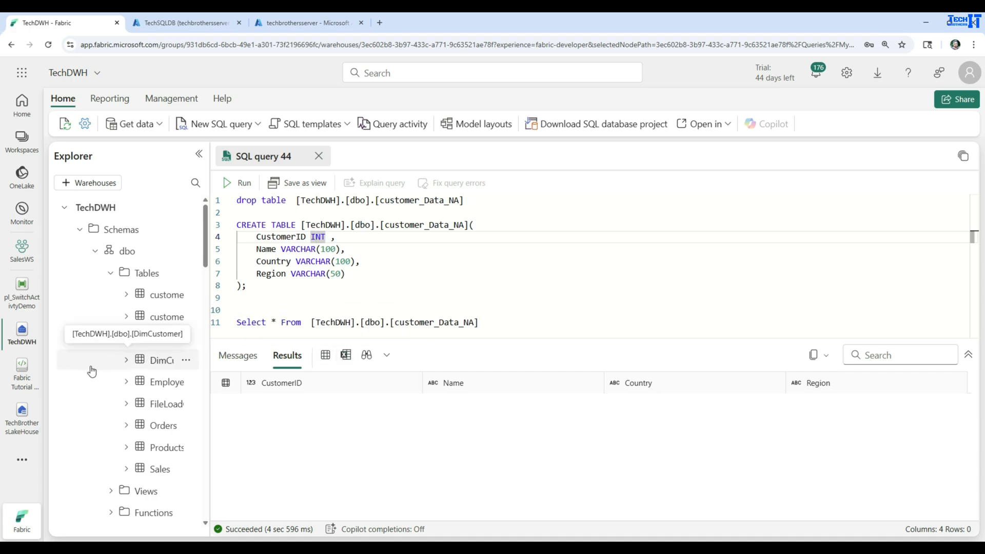
# - Return to the pipeline and review the destination settings and column mapping of Copy data_Asia
pyautogui.click(21, 291)
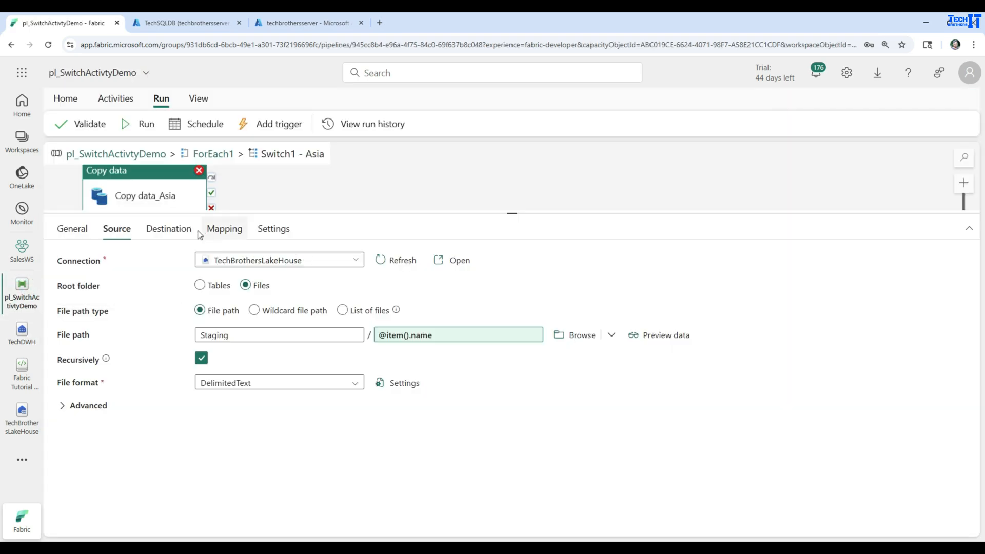
pyautogui.click(175, 230)
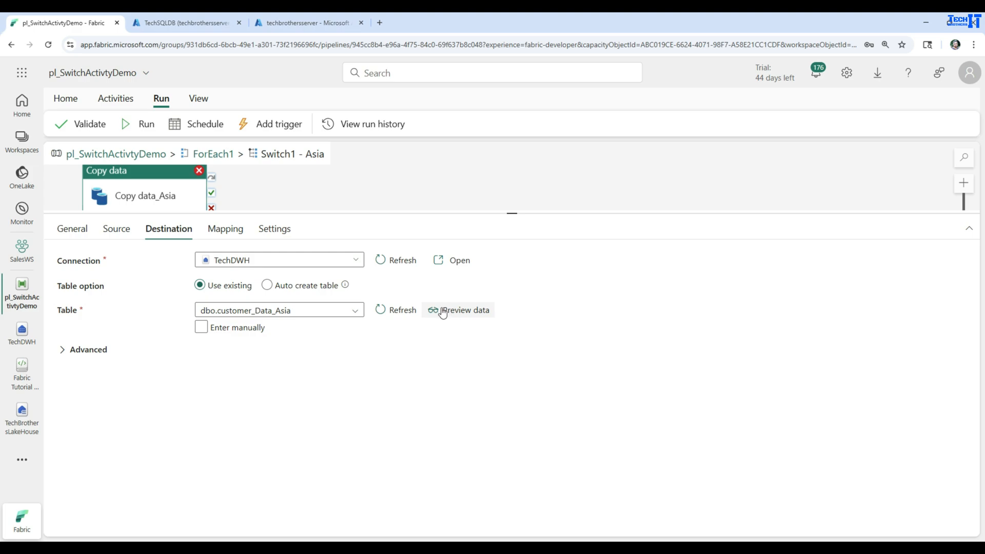
pyautogui.click(217, 229)
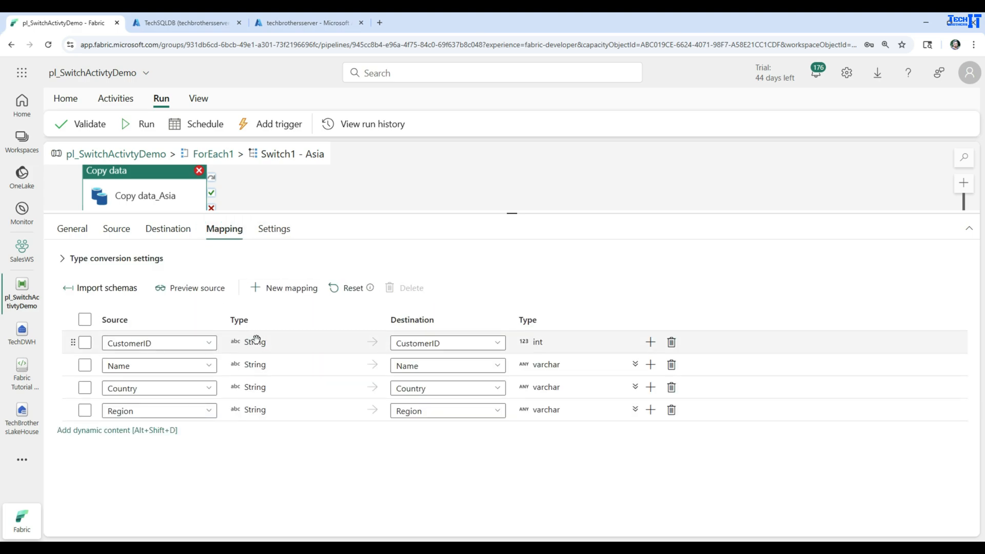
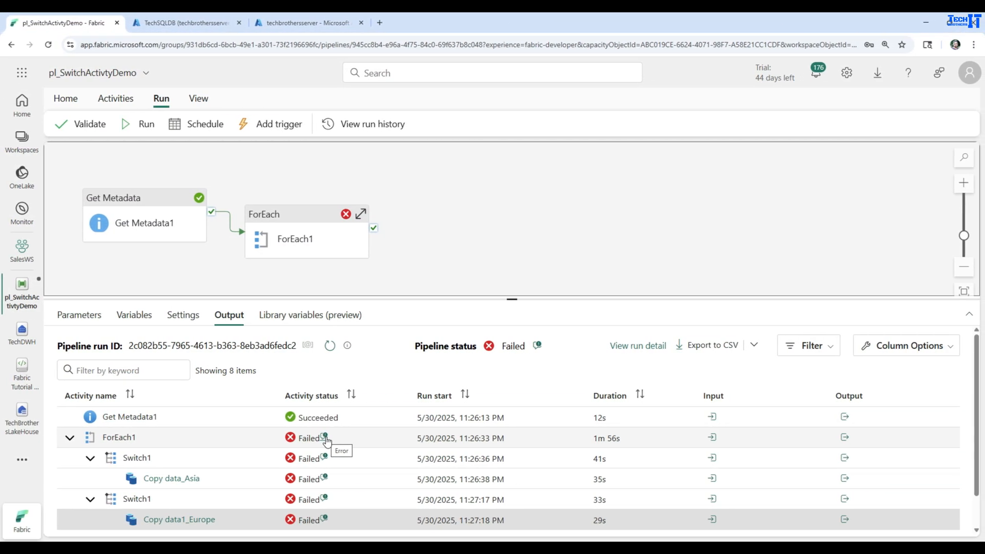
# - Read the error details of ForEach1 and of Copy data_Asia in the pipeline run output and close them
pyautogui.click(325, 438)
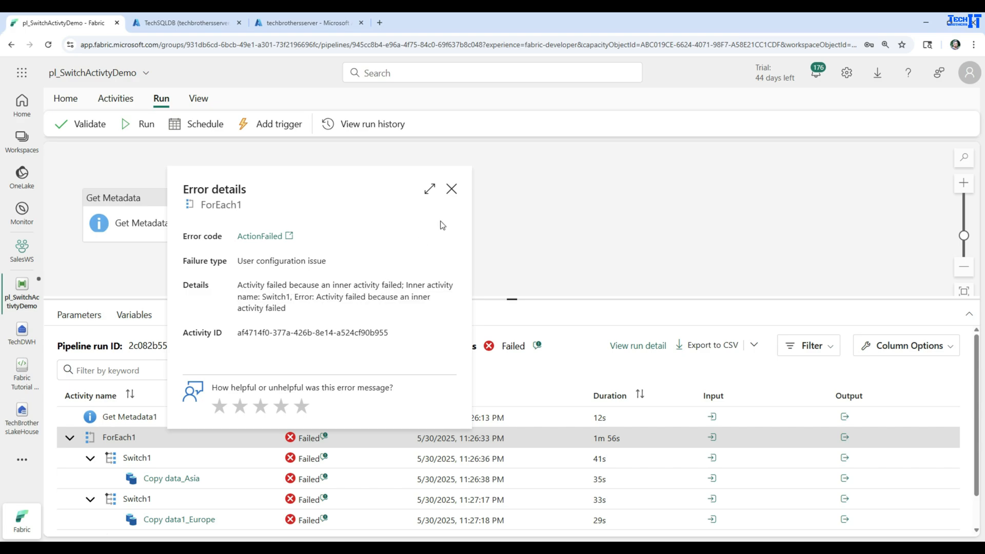
pyautogui.click(452, 189)
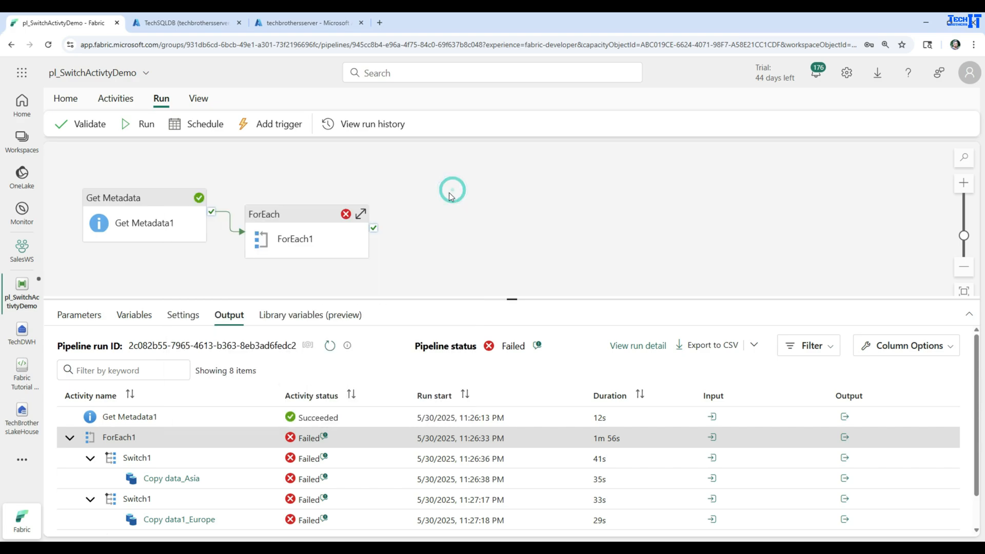
pyautogui.click(324, 477)
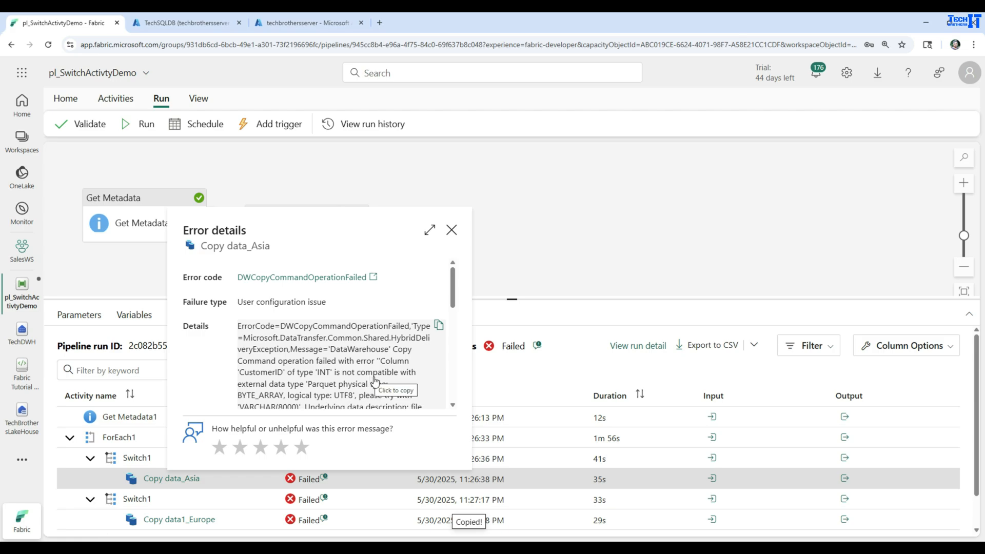
pyautogui.scroll(-2, 374, 380)
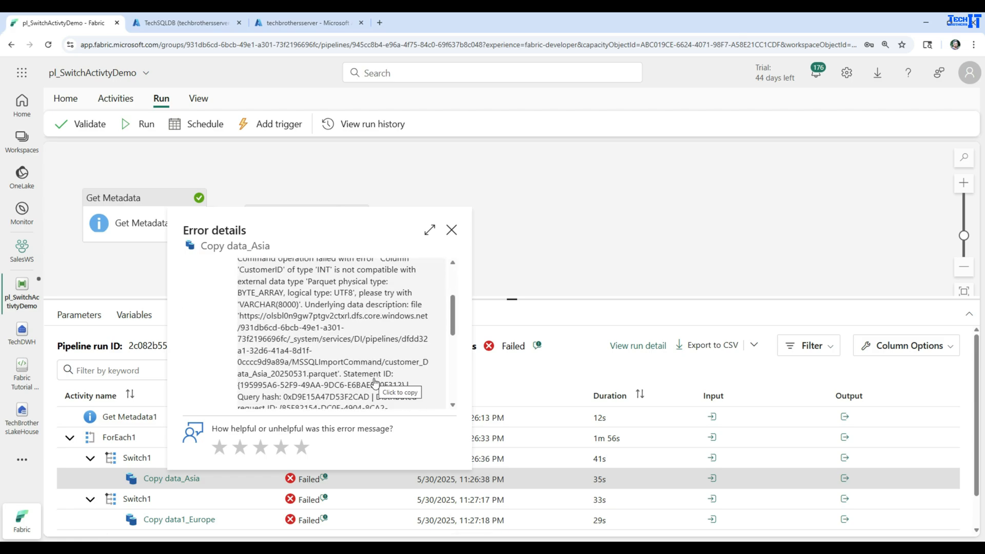
pyautogui.scroll(-2, 375, 382)
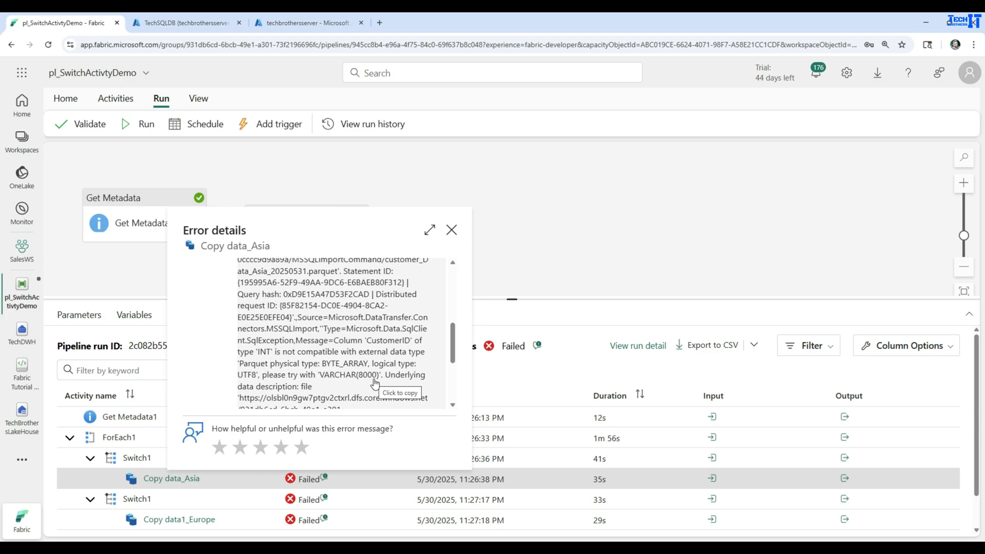
pyautogui.scroll(-1, 375, 382)
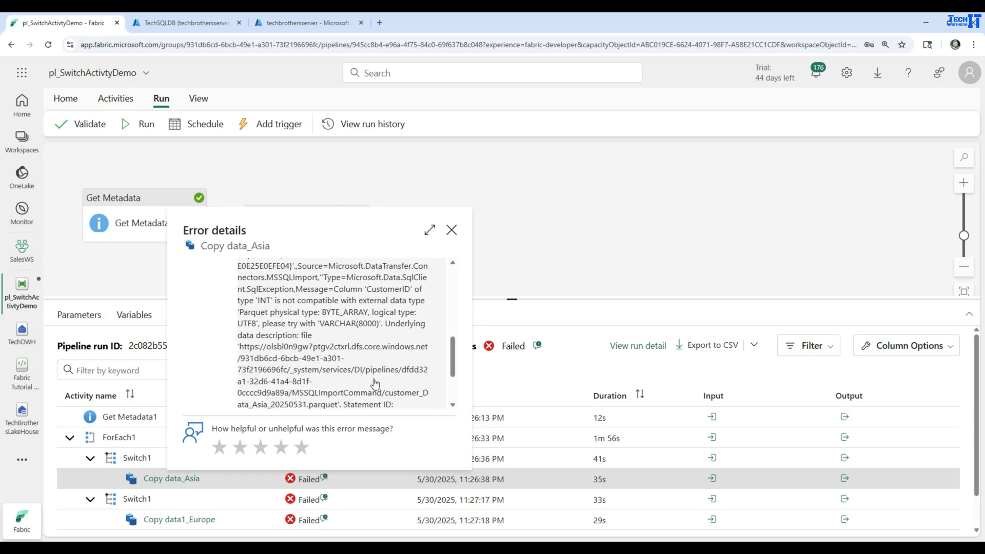
pyautogui.scroll(-2, 375, 383)
pyautogui.scroll(5, 375, 382)
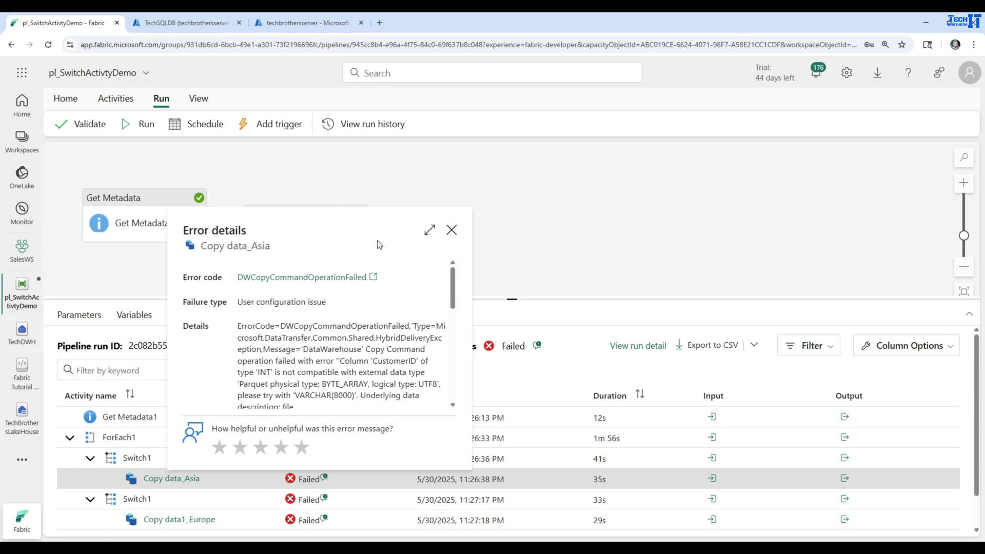
pyautogui.click(451, 229)
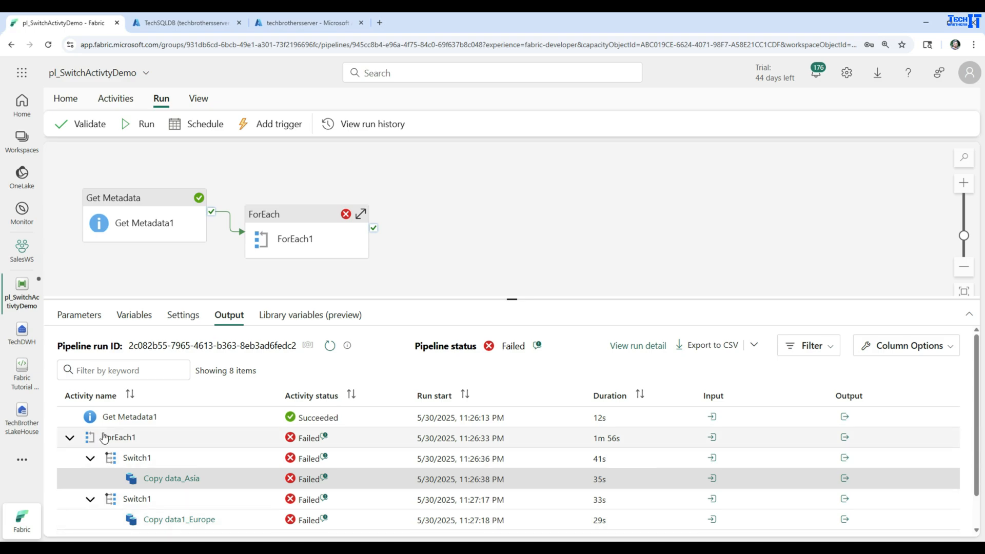
# - In the TechDWH query, set the CustomerID column's type to VARCHAR(100) in the customer_Data_NA CREATE TABLE statement
pyautogui.click(21, 331)
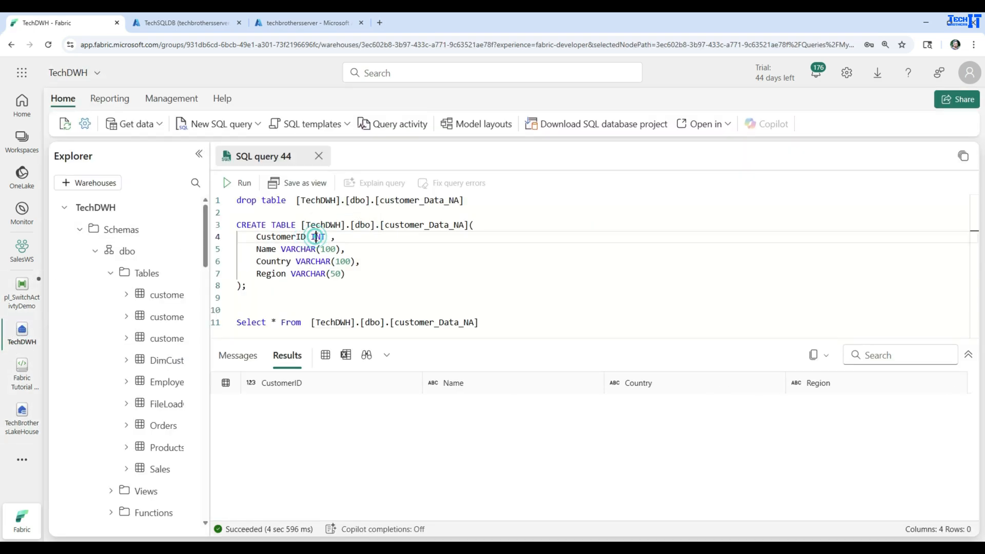
pyautogui.doubleClick(318, 237)
pyautogui.write('VARCHAR')
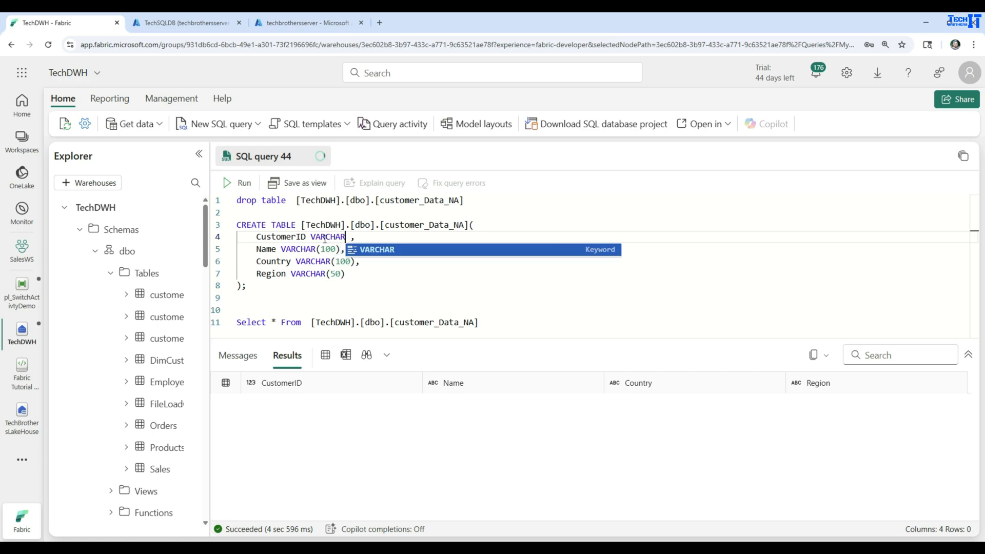
pyautogui.write('(100')
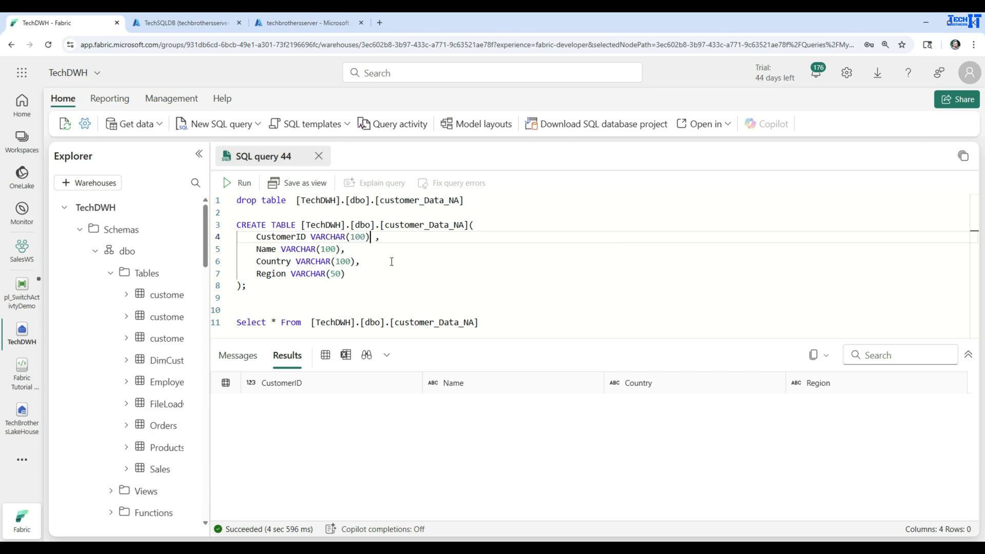
# - Try to run only the CREATE TABLE statement for customer_Data_NA
pyautogui.moveTo(272, 288); pyautogui.dragTo(224, 224)
pyautogui.click(224, 179)
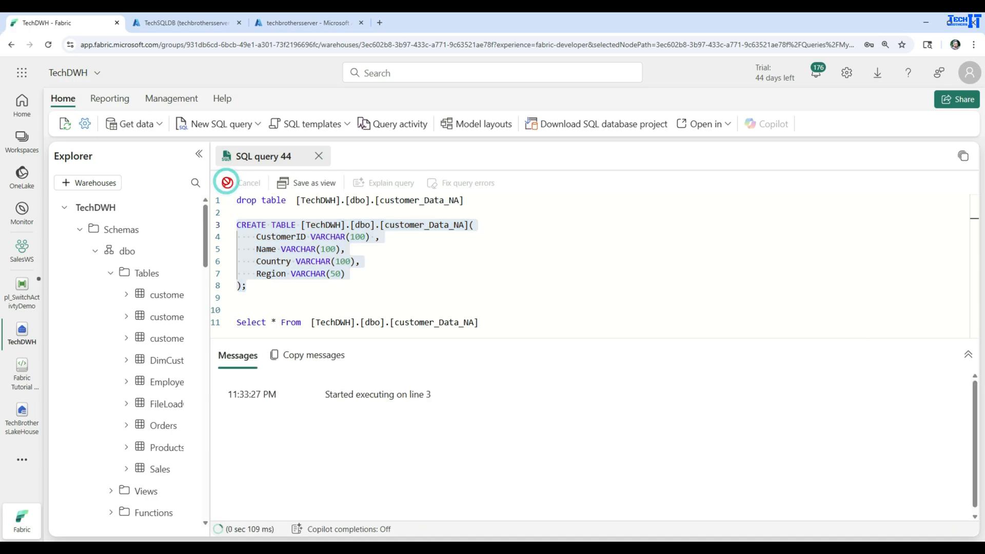
pyautogui.click(464, 275)
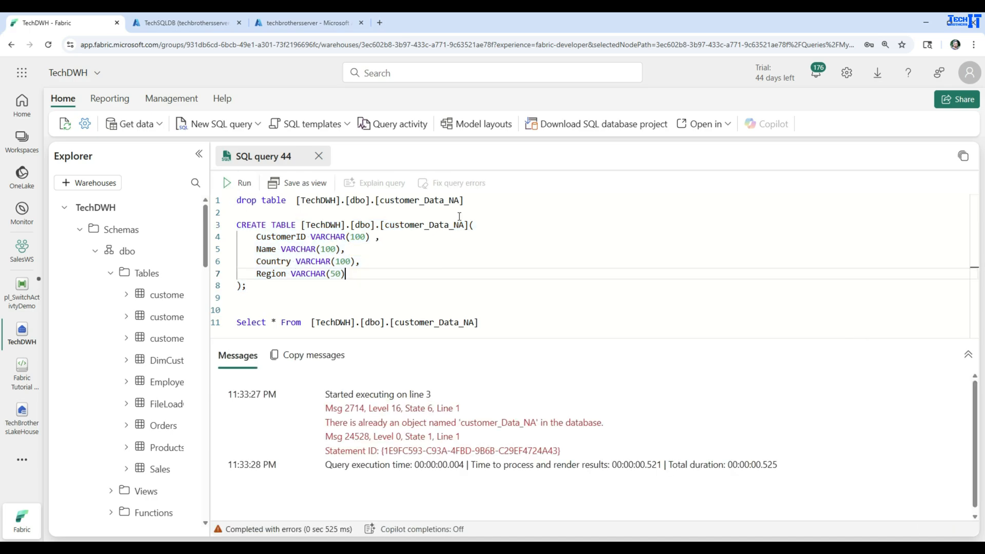
# - Run the full script to recreate customer_Data_NA, and rerun it with the DROP and CREATE TABLE statements pointed at customer_Data_Asia
pyautogui.click(228, 184)
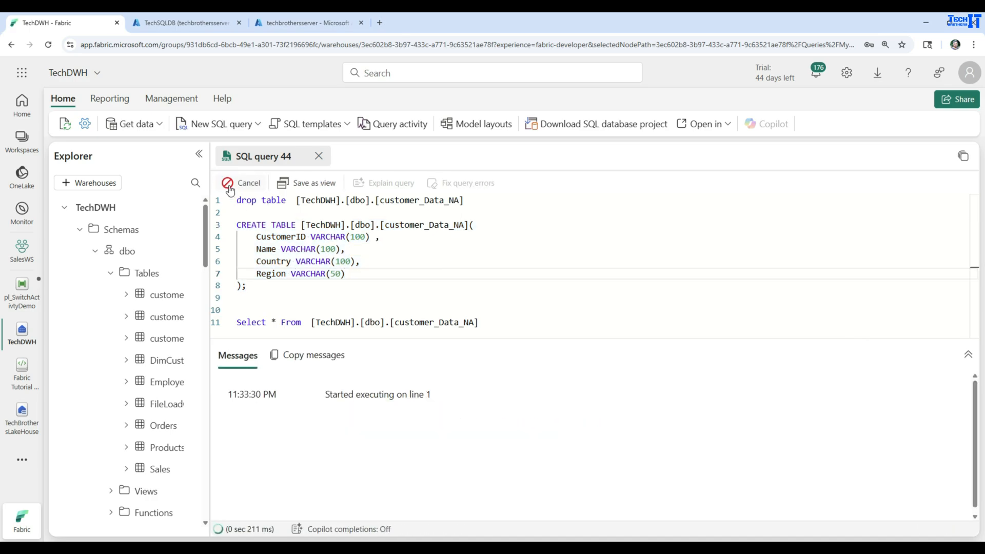
pyautogui.click(455, 200)
pyautogui.moveTo(454, 201); pyautogui.dragTo(450, 201)
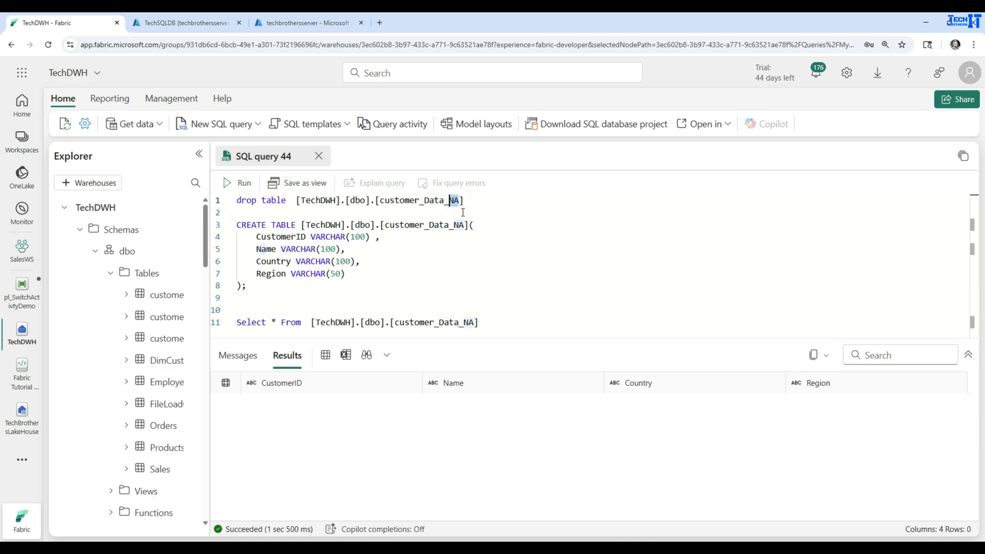
pyautogui.write('Asia')
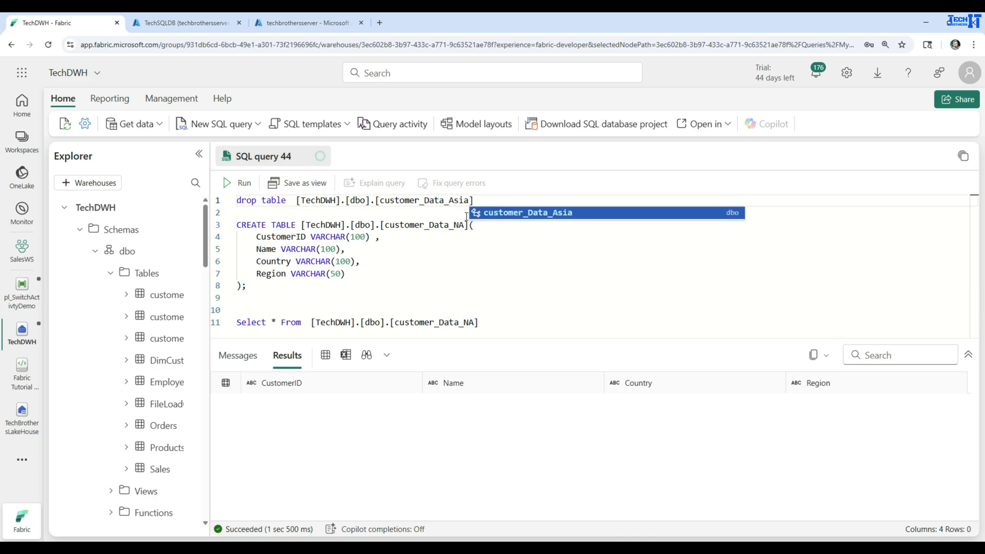
pyautogui.moveTo(465, 225); pyautogui.dragTo(455, 226)
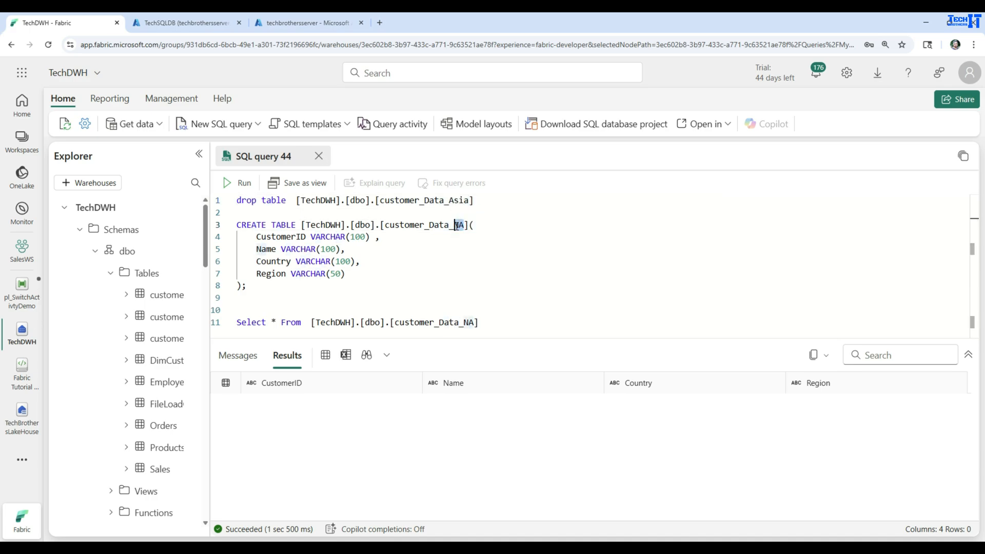
pyautogui.write('Asia')
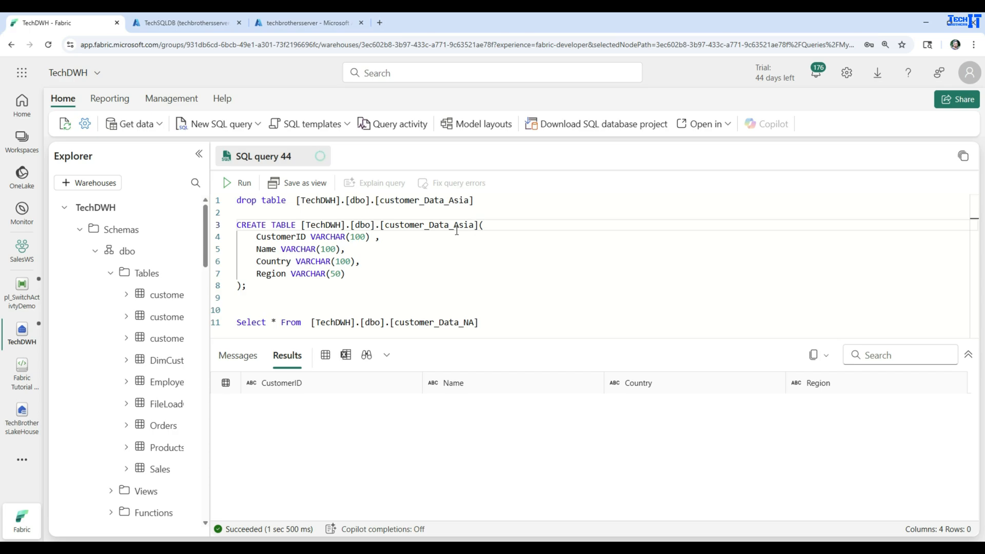
pyautogui.click(438, 275)
pyautogui.click(242, 186)
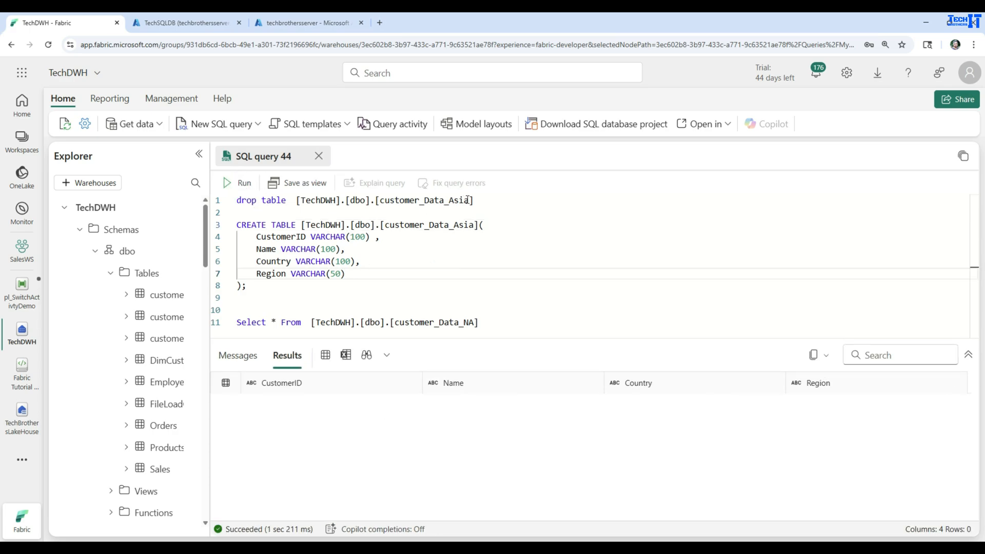
# - Point the DROP and CREATE TABLE statements at customer_Data_Europe, run the script, and widen the Explorer to read the full table names
pyautogui.moveTo(468, 200); pyautogui.dragTo(454, 200)
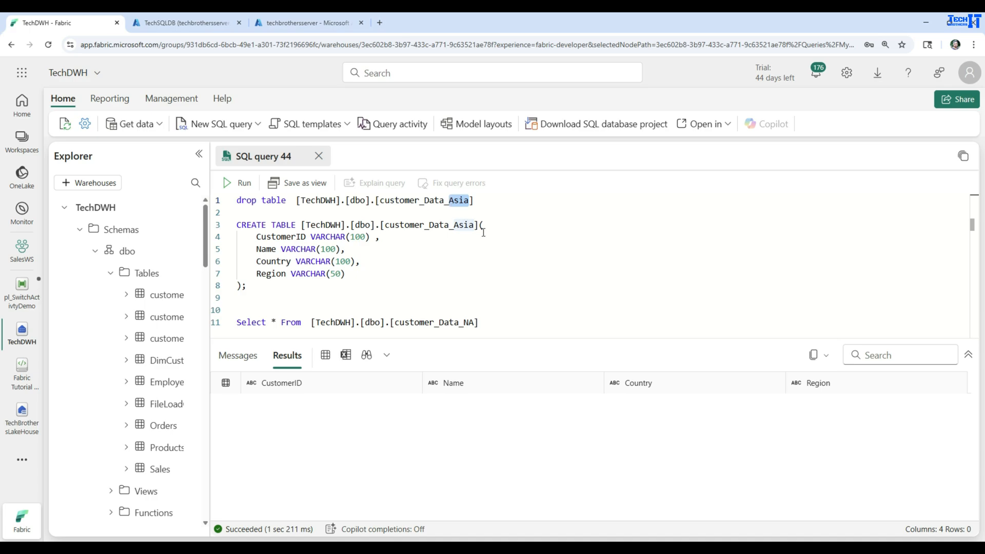
pyautogui.write('Europ')
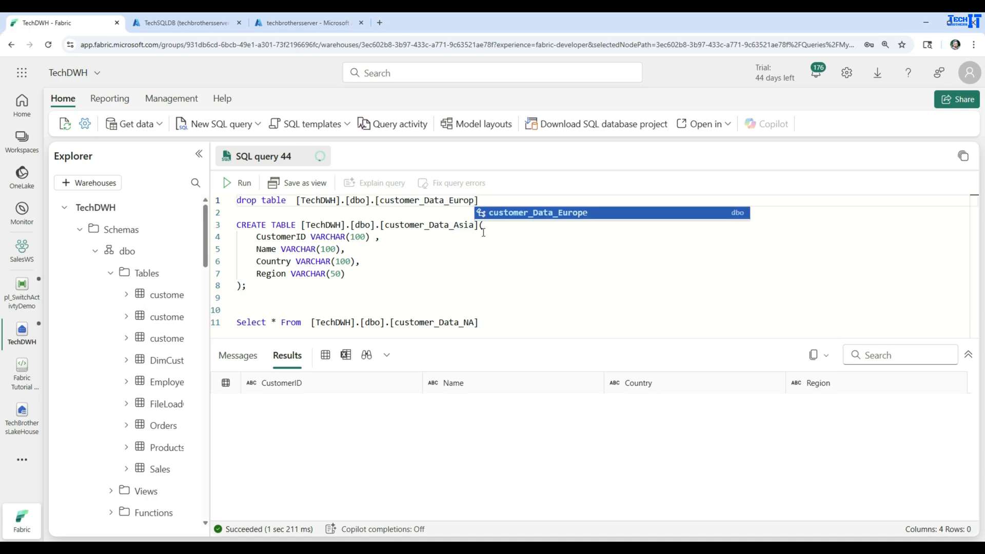
pyautogui.write('e')
pyautogui.doubleClick(464, 200)
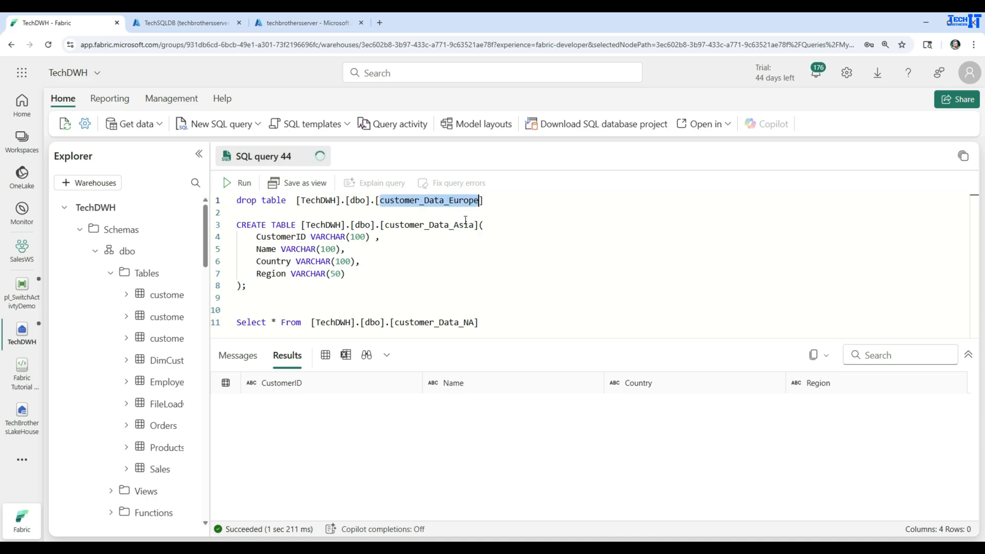
pyautogui.doubleClick(473, 224)
pyautogui.moveTo(474, 224); pyautogui.dragTo(459, 226)
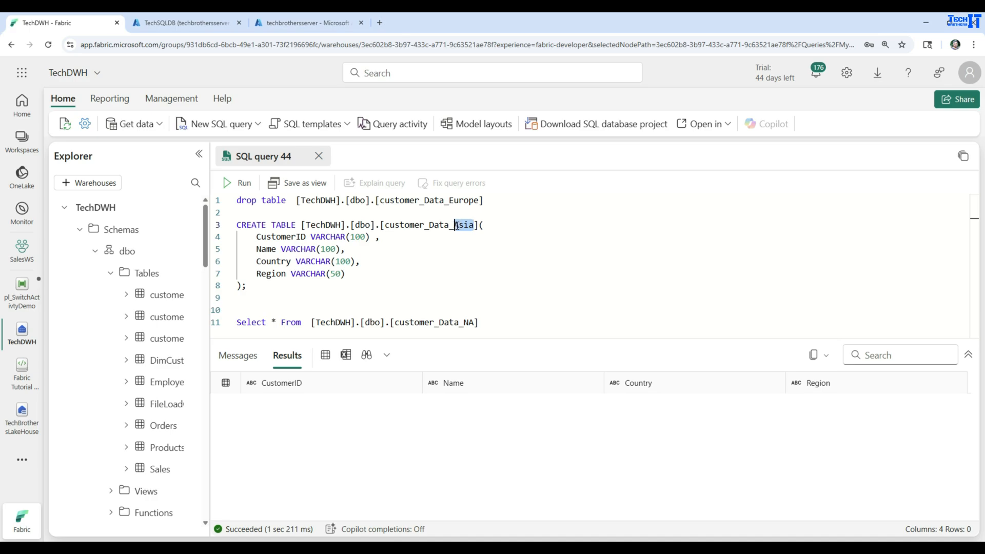
pyautogui.write('E')
pyautogui.write('urpo')
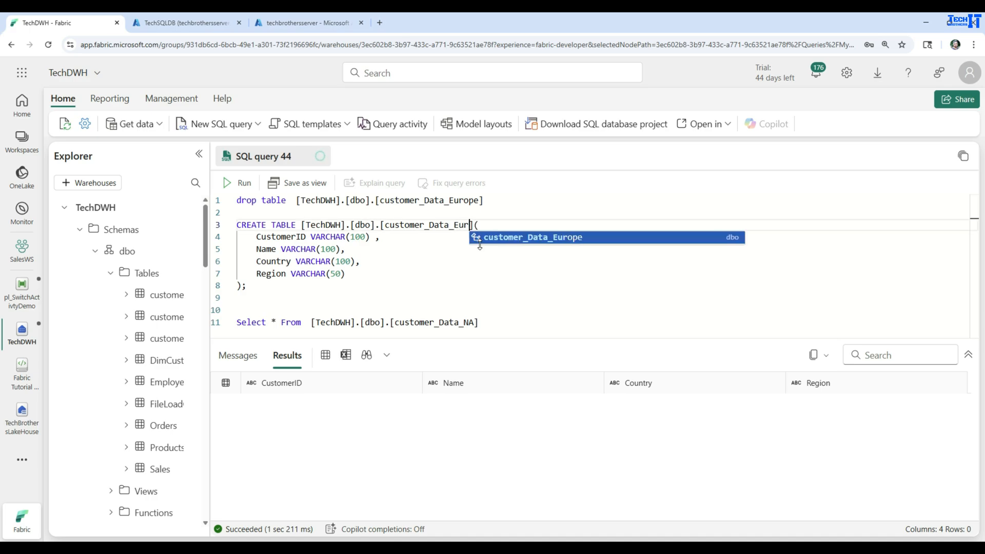
pyautogui.write('ope')
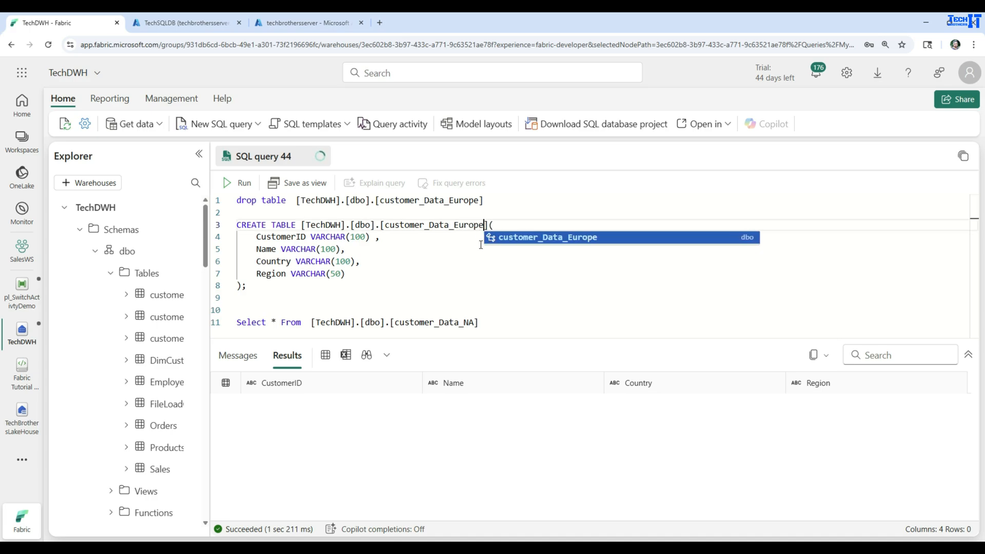
pyautogui.press('Tab')
pyautogui.click(434, 269)
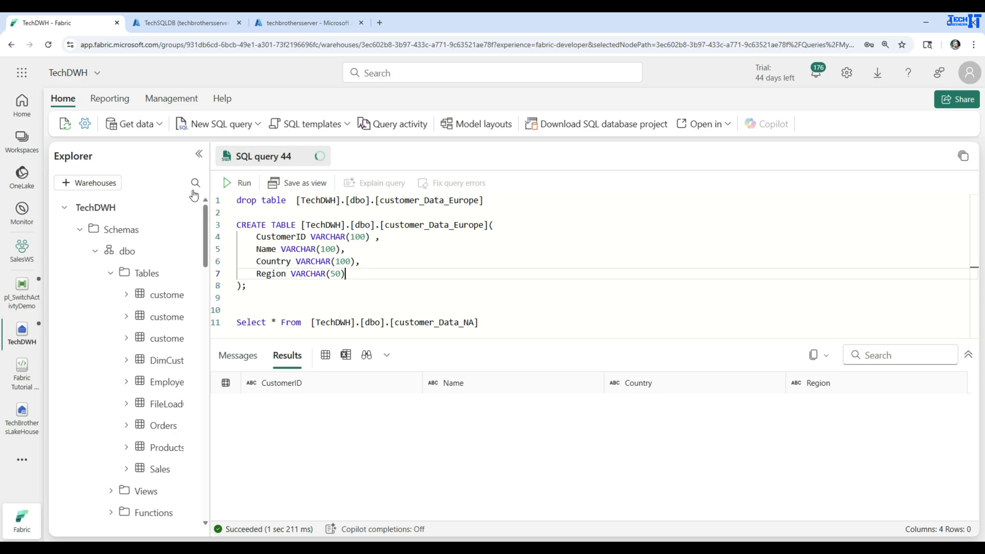
pyautogui.click(229, 182)
pyautogui.moveTo(208, 272); pyautogui.dragTo(275, 277)
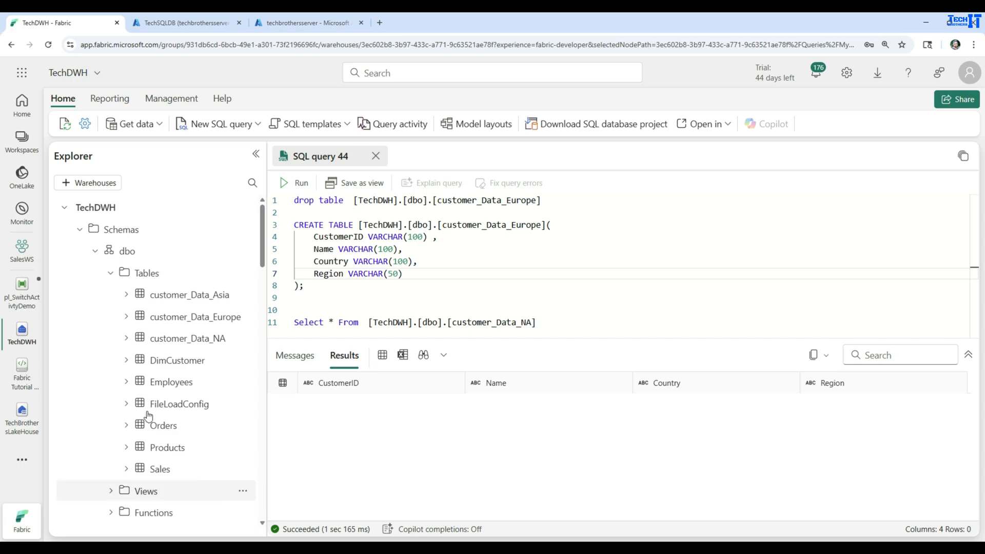
pyautogui.click(387, 236)
pyautogui.click(329, 237)
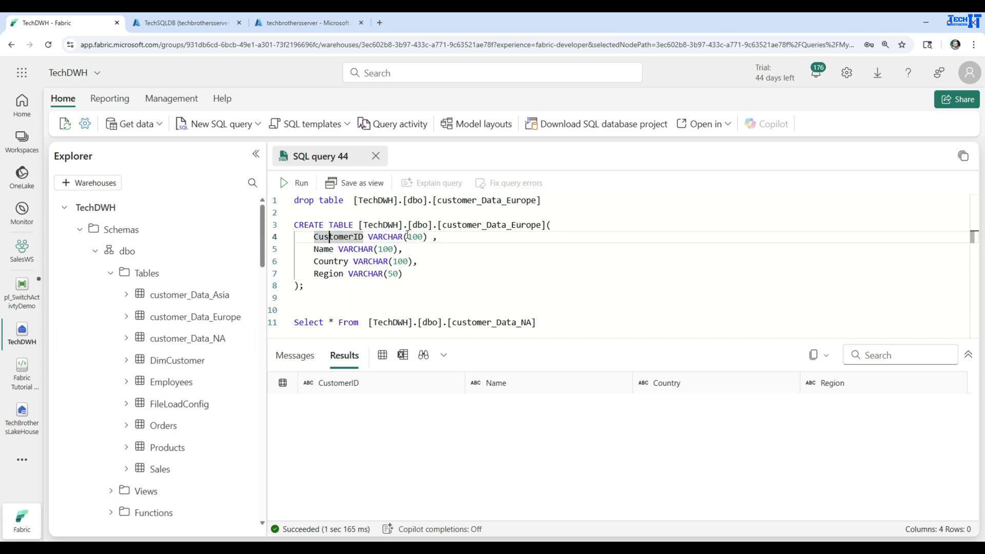
# - Return to the pl_SwitchActivtyDemo pipeline, save and run it, and enlarge the run output area
pyautogui.click(21, 290)
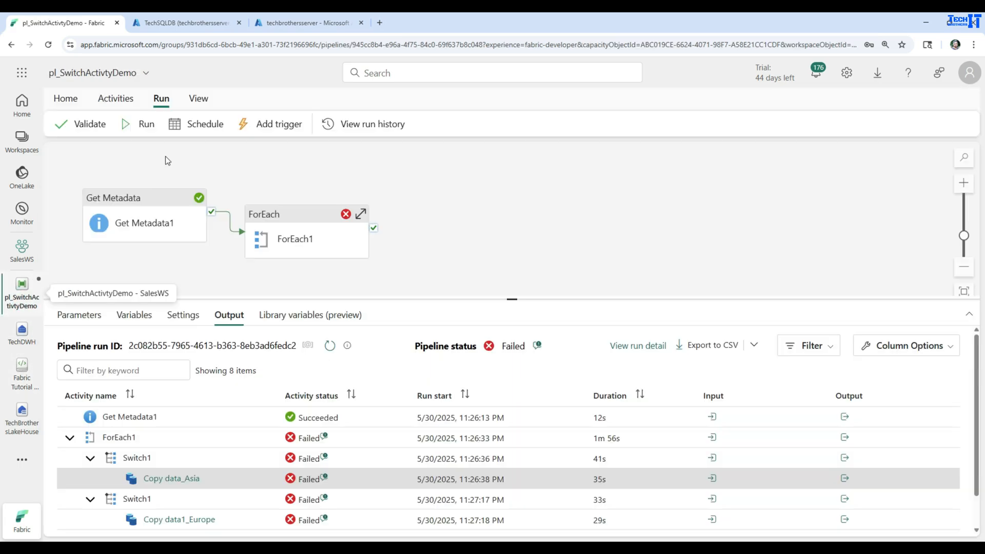
pyautogui.click(146, 124)
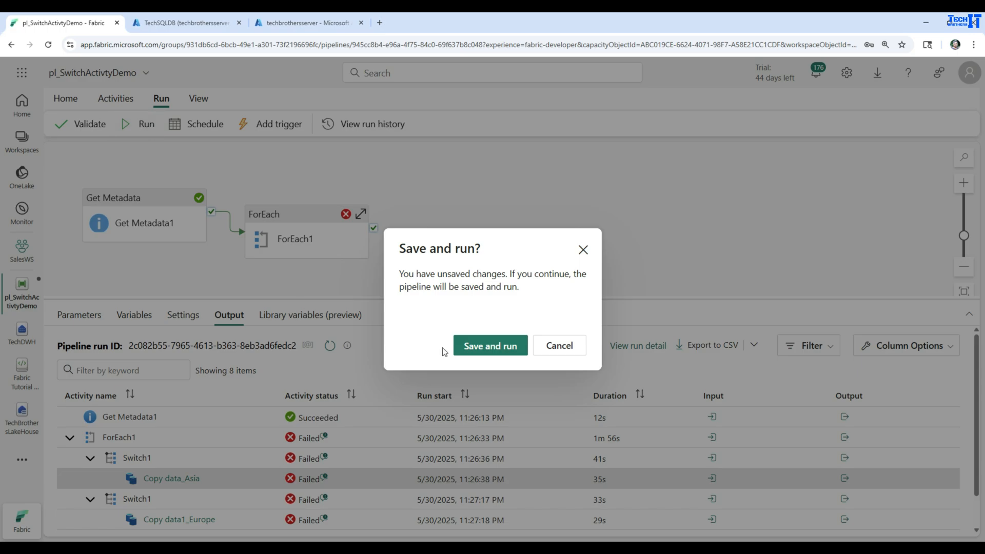
pyautogui.click(484, 352)
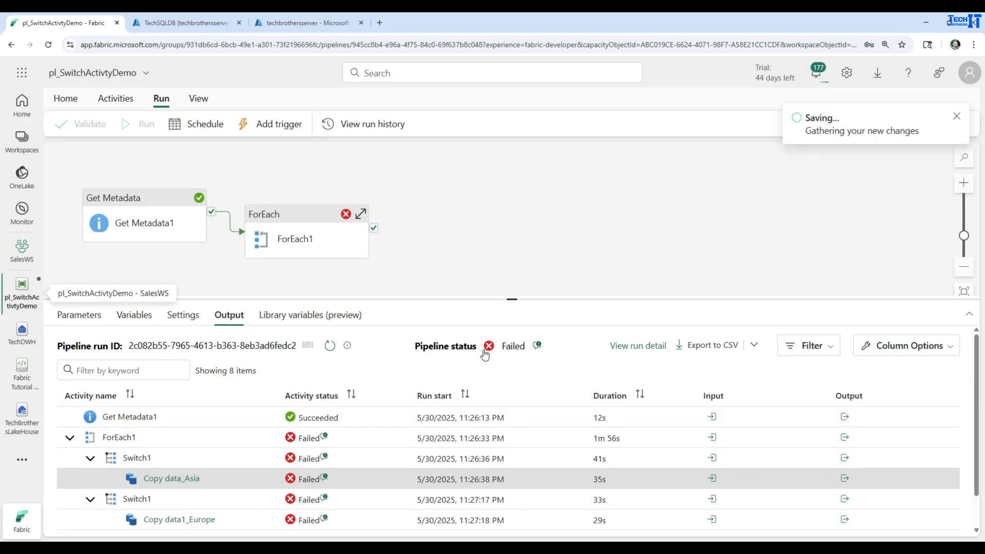
pyautogui.moveTo(454, 300); pyautogui.dragTo(452, 249)
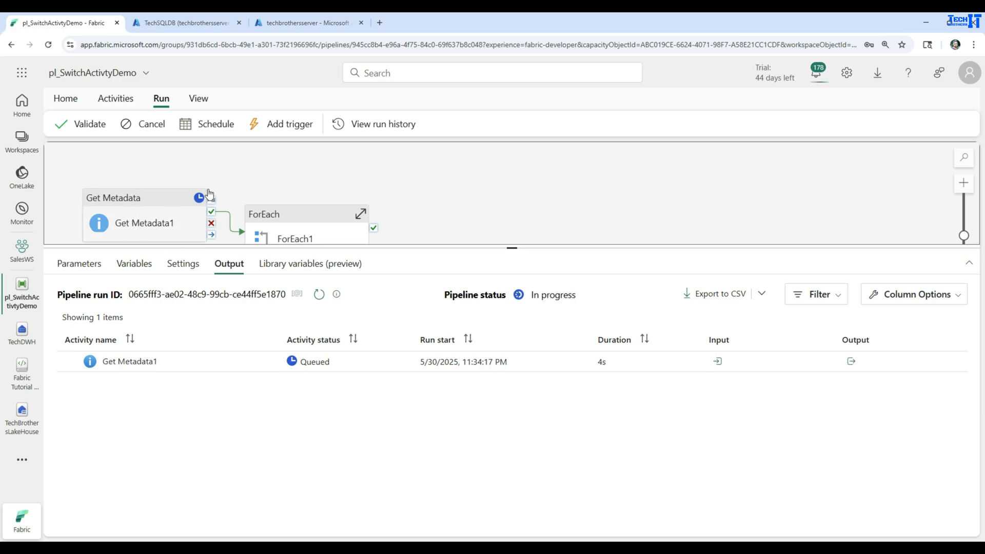
# - Review the expression and the Asia, Europe and NA cases of Switch1 inside ForEach1, and go back to the main canvas
pyautogui.moveTo(305, 236); pyautogui.dragTo(305, 211)
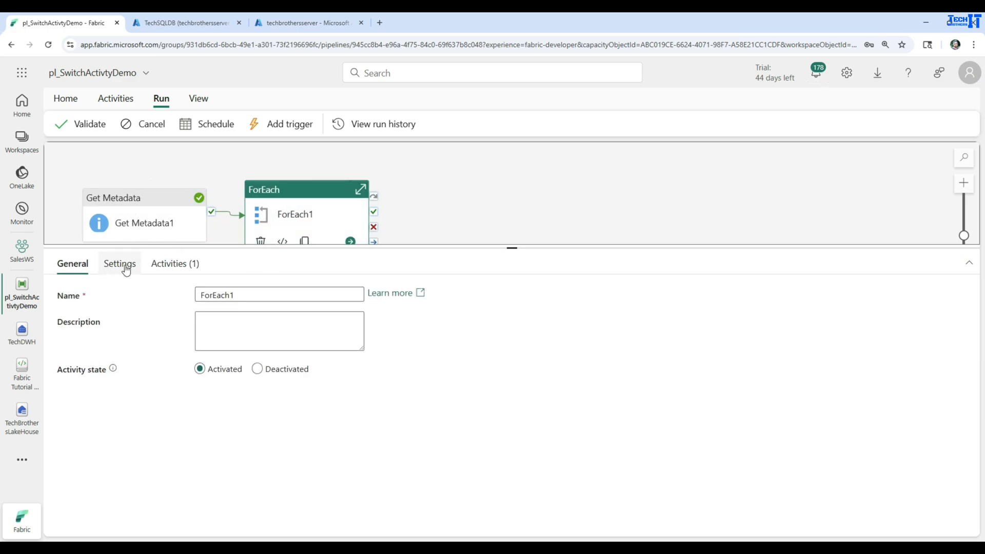
pyautogui.click(304, 193)
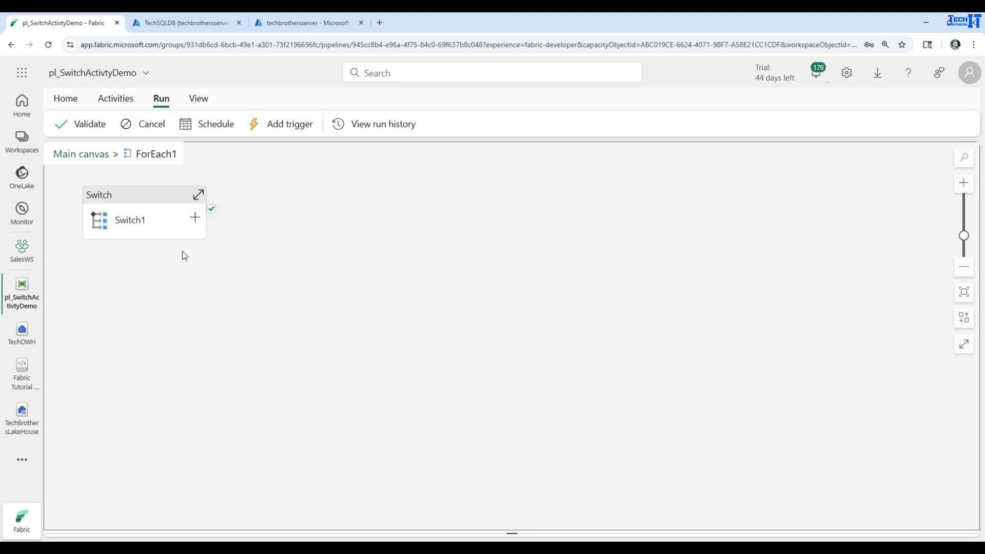
pyautogui.click(145, 212)
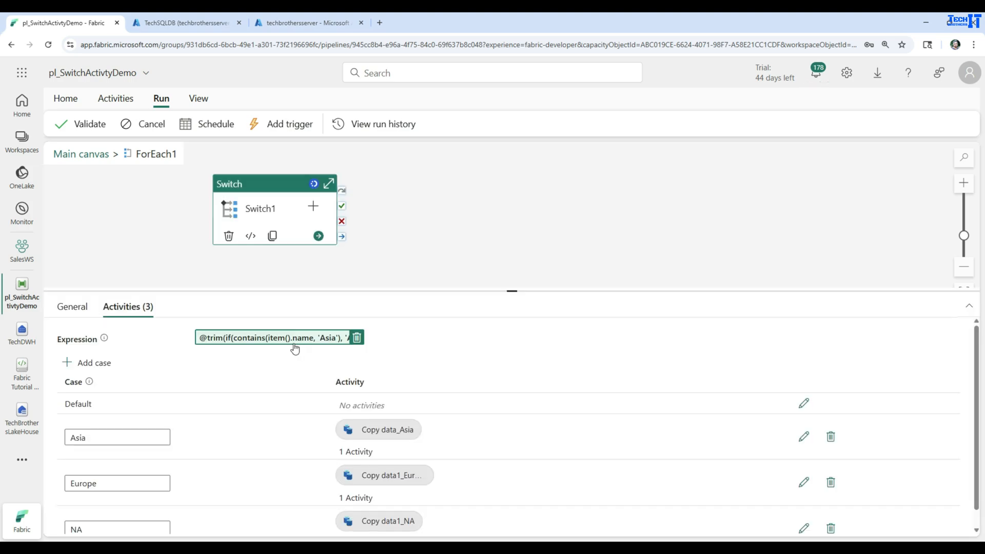
pyautogui.scroll(-1, 181, 422)
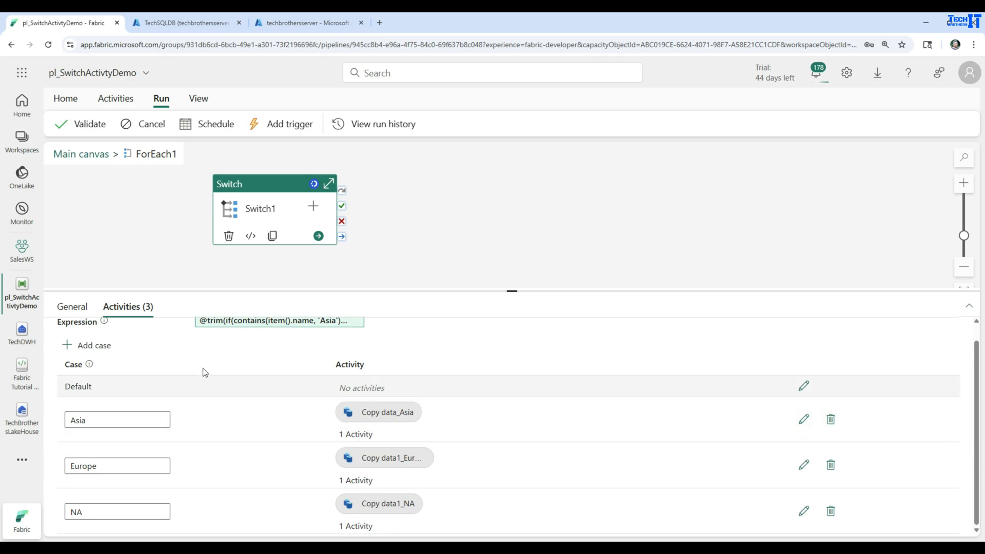
pyautogui.scroll(1, 253, 373)
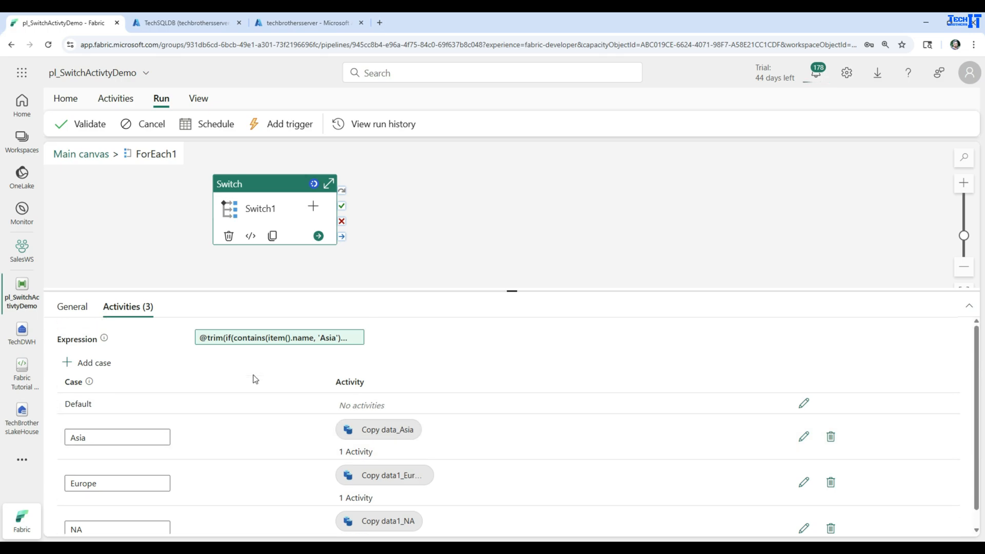
pyautogui.click(72, 307)
pyautogui.click(93, 154)
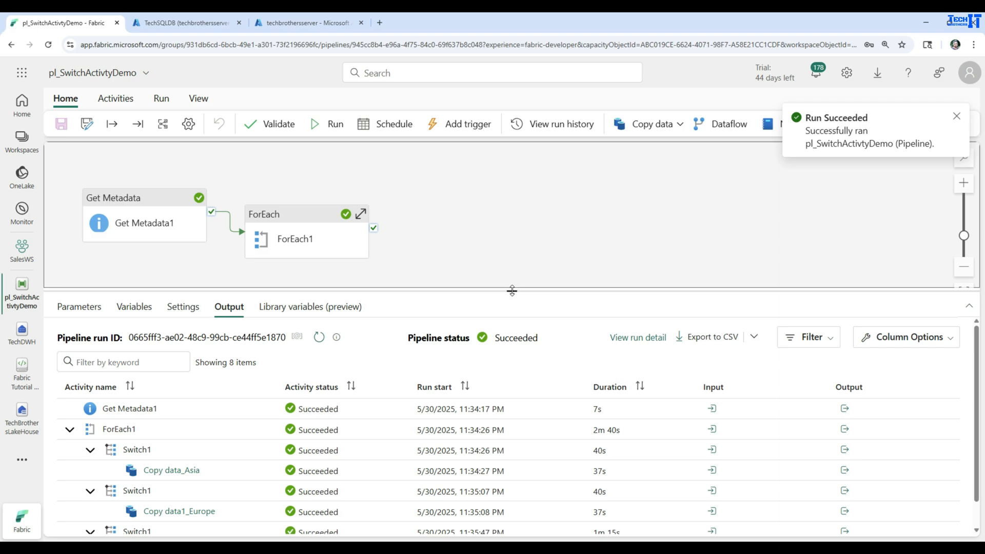
# - Enlarge the run output, check the rows read and rows written in the Copy data_Asia details, and close them
pyautogui.moveTo(511, 289); pyautogui.dragTo(512, 209)
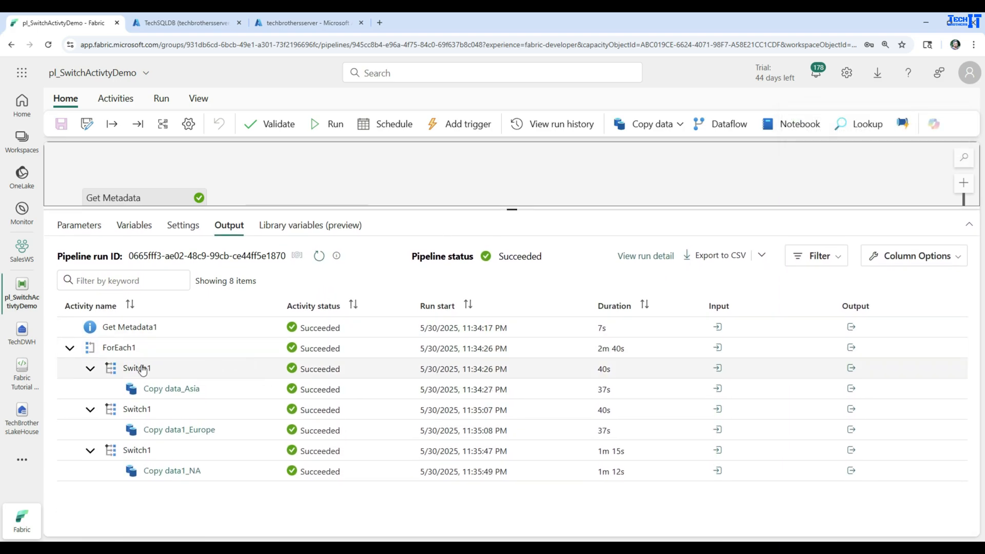
pyautogui.click(173, 391)
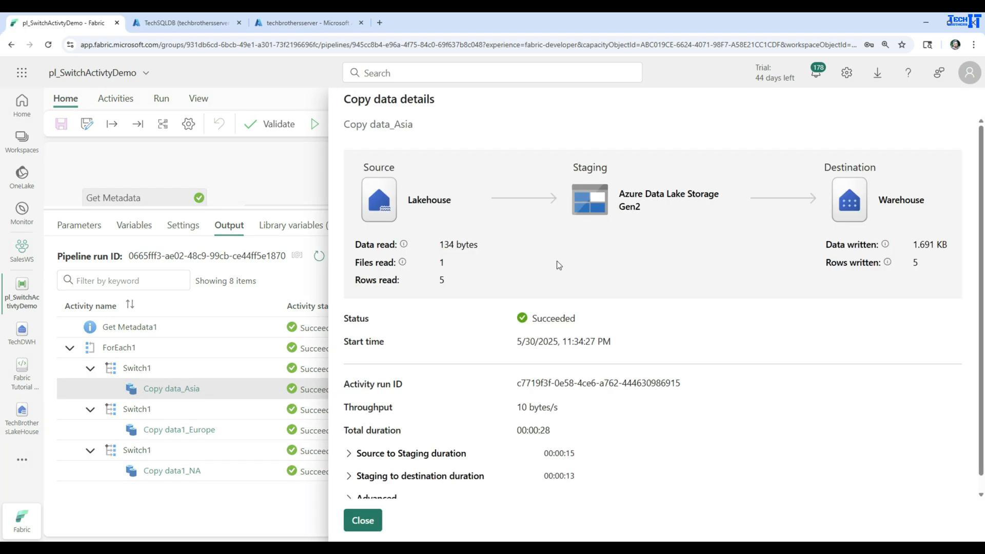
pyautogui.moveTo(354, 282); pyautogui.dragTo(457, 282)
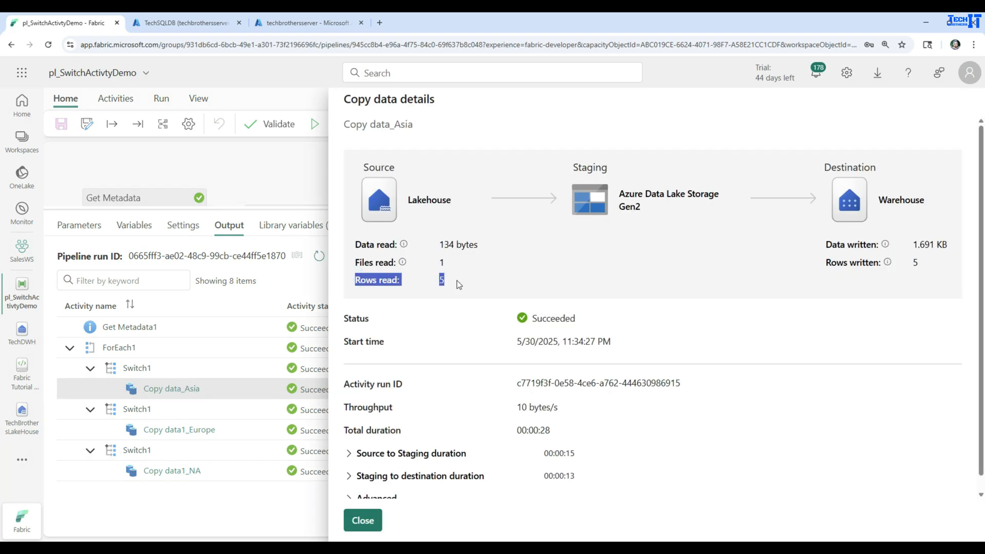
pyautogui.moveTo(920, 263); pyautogui.dragTo(812, 268)
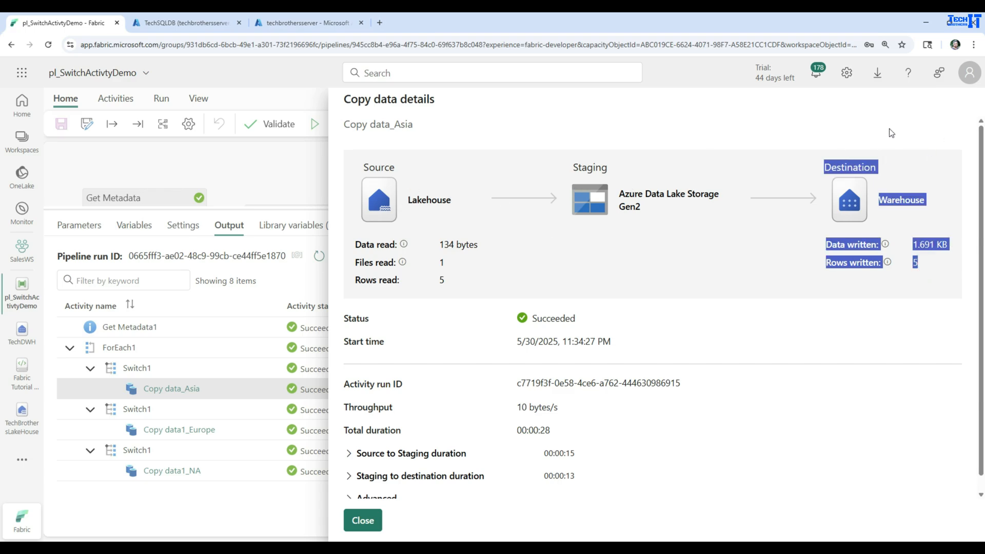
pyautogui.click(360, 520)
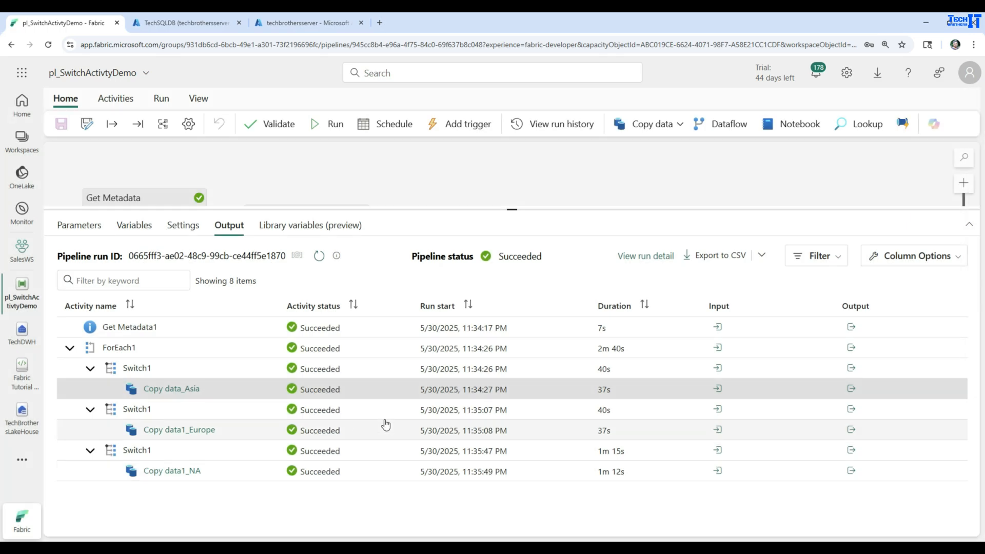
# - Open the run input of Copy data_Asia and examine which source file name and folder path were passed to it
pyautogui.click(716, 389)
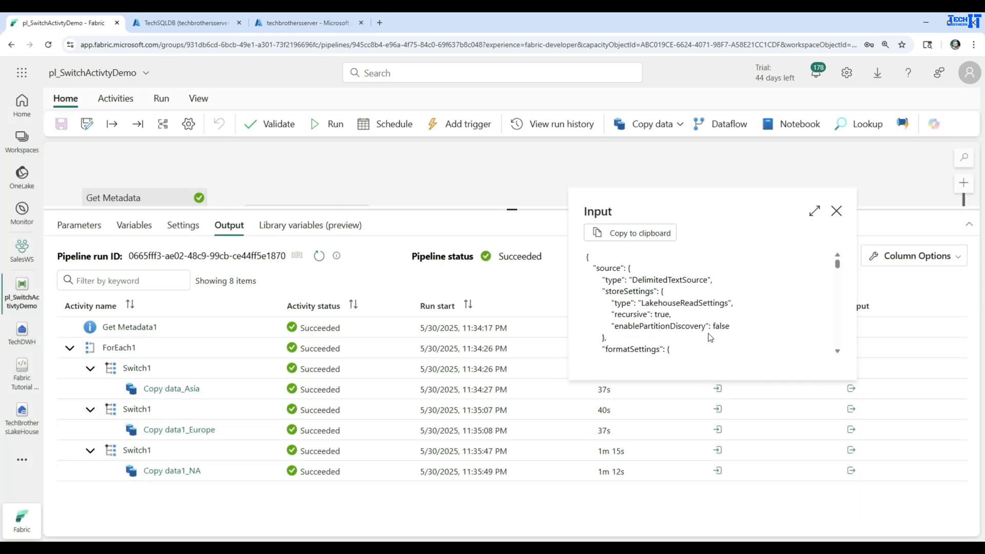
pyautogui.scroll(-5, 748, 309)
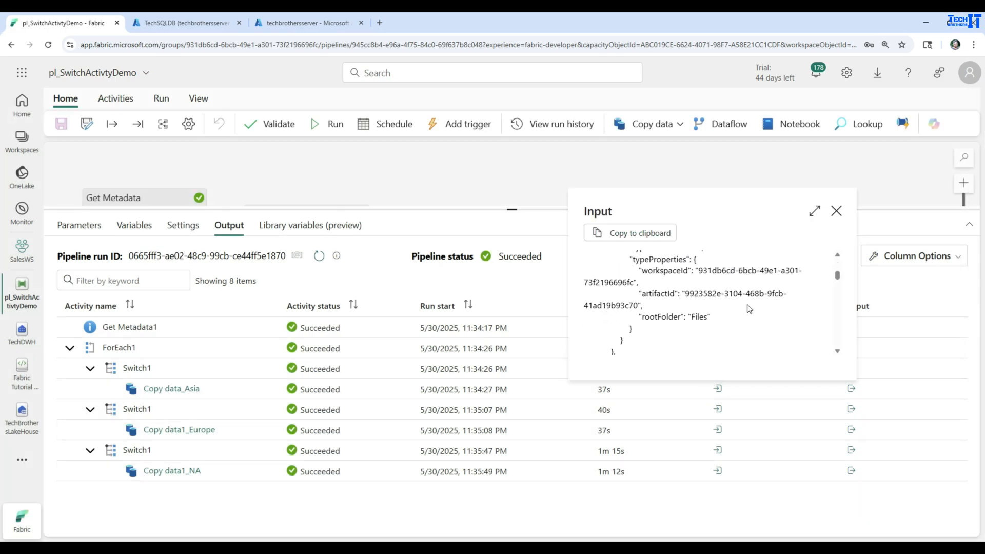
pyautogui.scroll(-4, 749, 308)
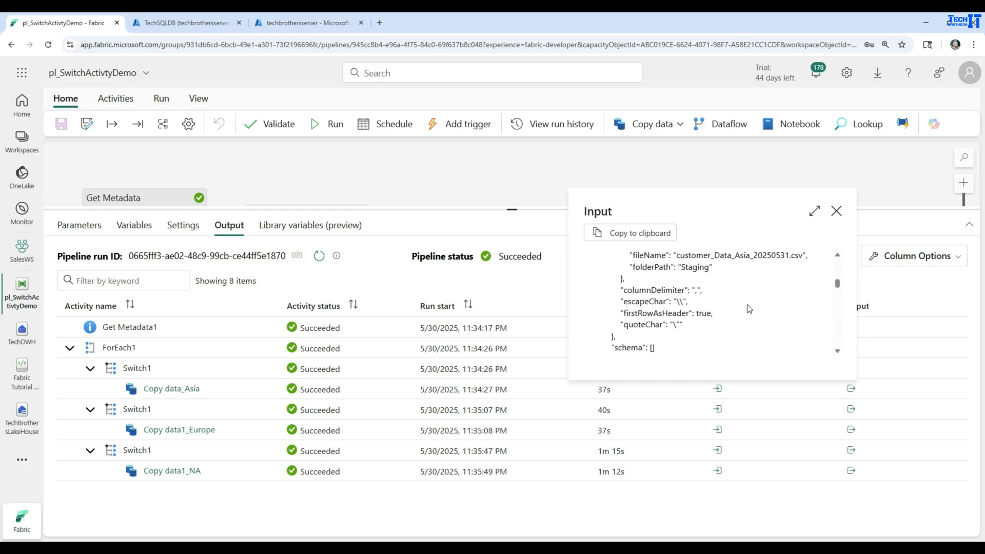
pyautogui.moveTo(816, 262); pyautogui.dragTo(616, 250)
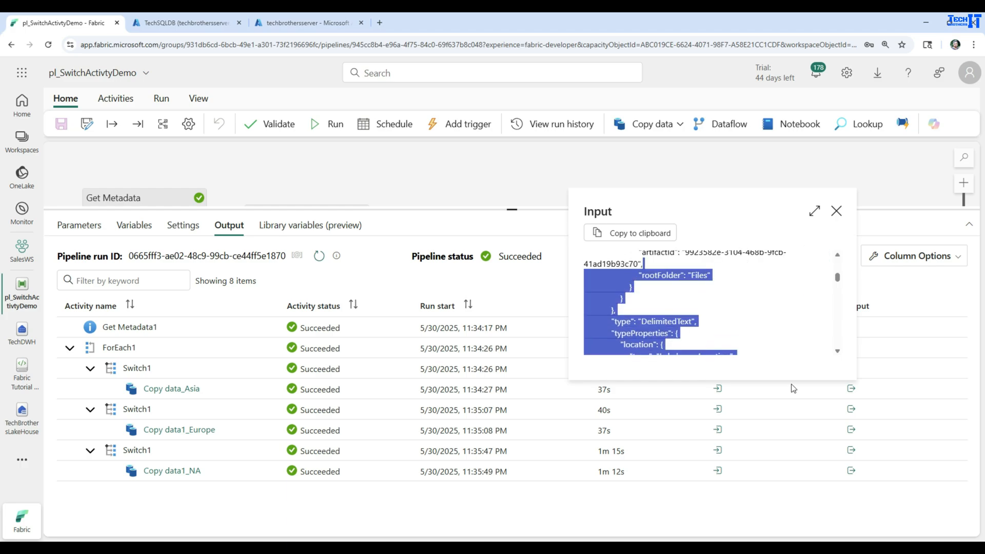
pyautogui.scroll(-3, 746, 293)
pyautogui.click(742, 263)
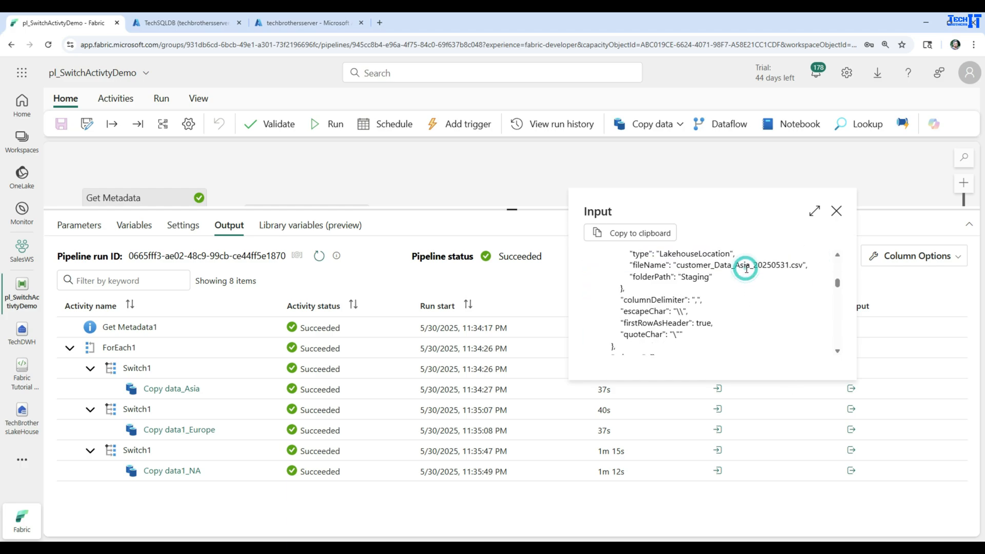
# - Close the Asia input, examine the source file name passed to Copy data1_Europe in its run input, and close it
pyautogui.click(836, 211)
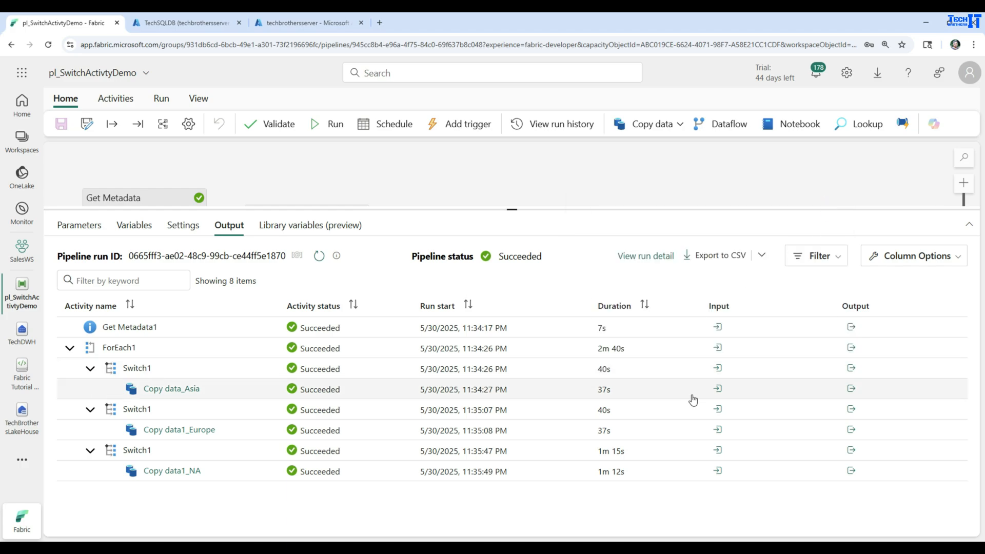
pyautogui.click(717, 431)
pyautogui.scroll(-10, 703, 341)
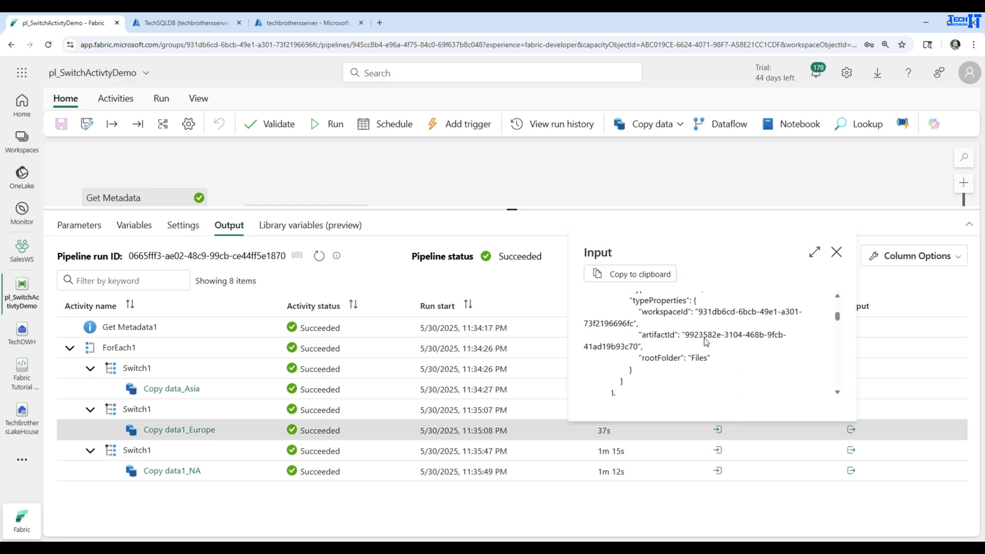
pyautogui.scroll(-2, 718, 333)
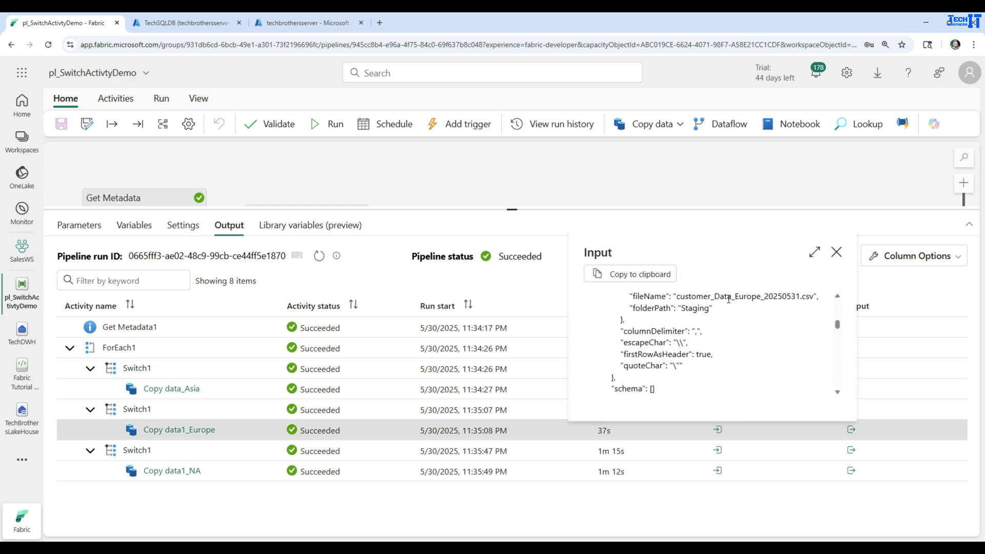
pyautogui.moveTo(719, 297); pyautogui.dragTo(768, 296)
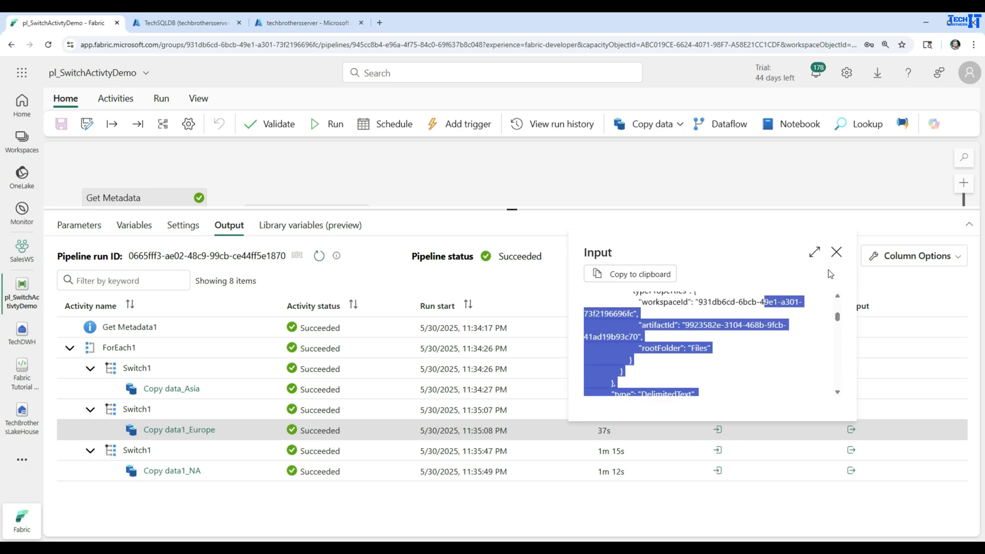
pyautogui.click(836, 253)
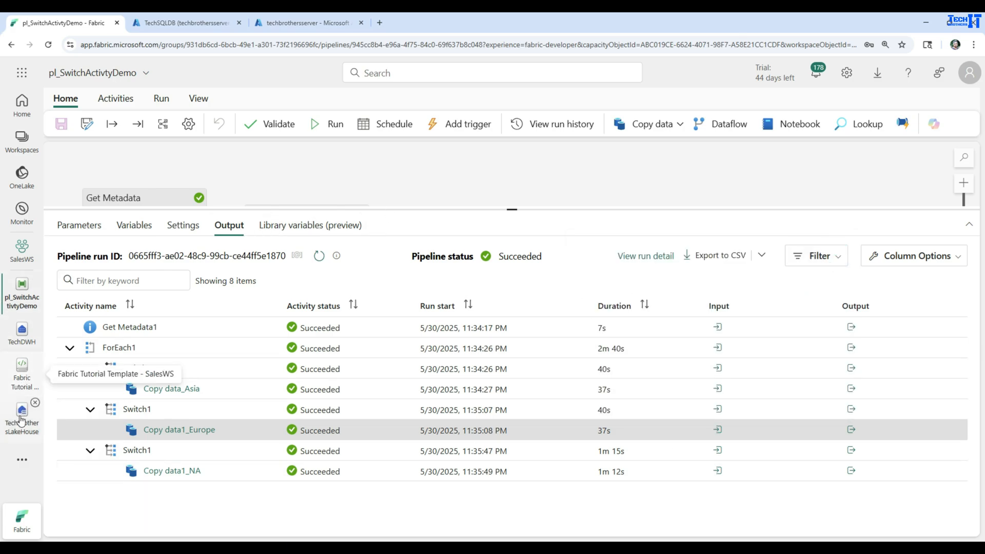
# - Switch to the TechDWH warehouse, widen the table explorer, and select the top 100 rows of customer_Data_Asia in a new SQL query
pyautogui.click(22, 333)
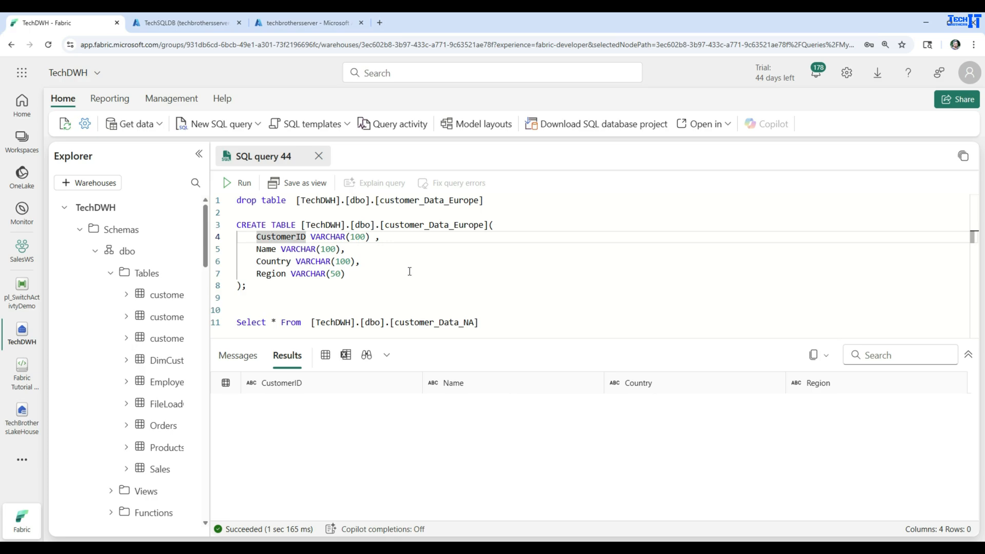
pyautogui.click(410, 261)
pyautogui.click(206, 275)
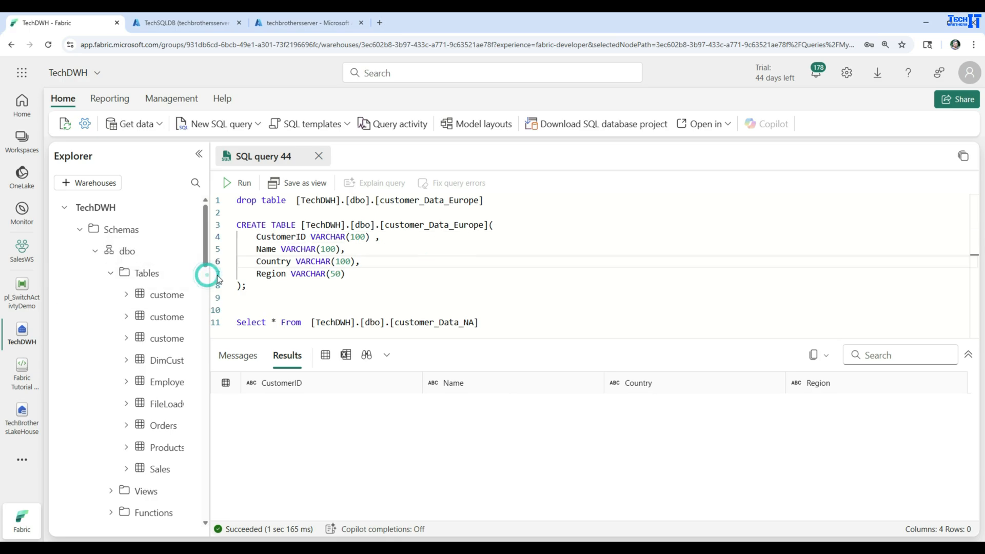
pyautogui.moveTo(217, 279); pyautogui.dragTo(303, 282)
pyautogui.click(275, 294)
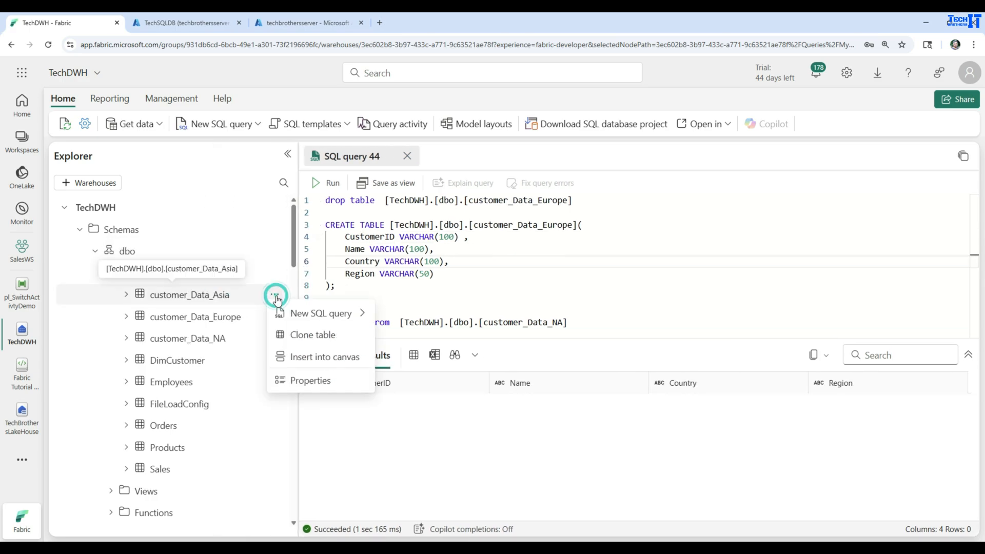
pyautogui.click(310, 316)
pyautogui.click(409, 317)
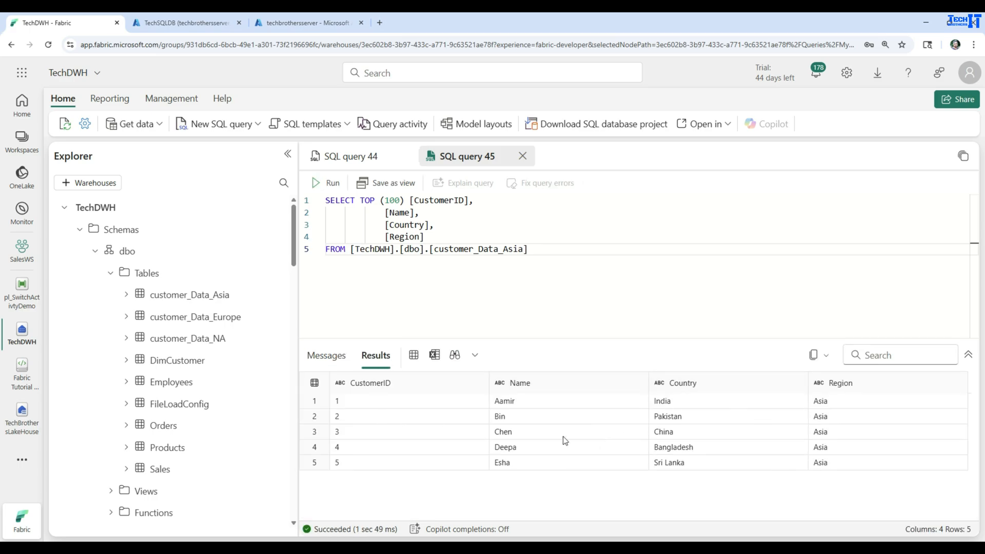
# - Select the top 100 rows of customer_Data_Europe in a new SQL query to check the loaded records
pyautogui.click(275, 316)
pyautogui.click(307, 339)
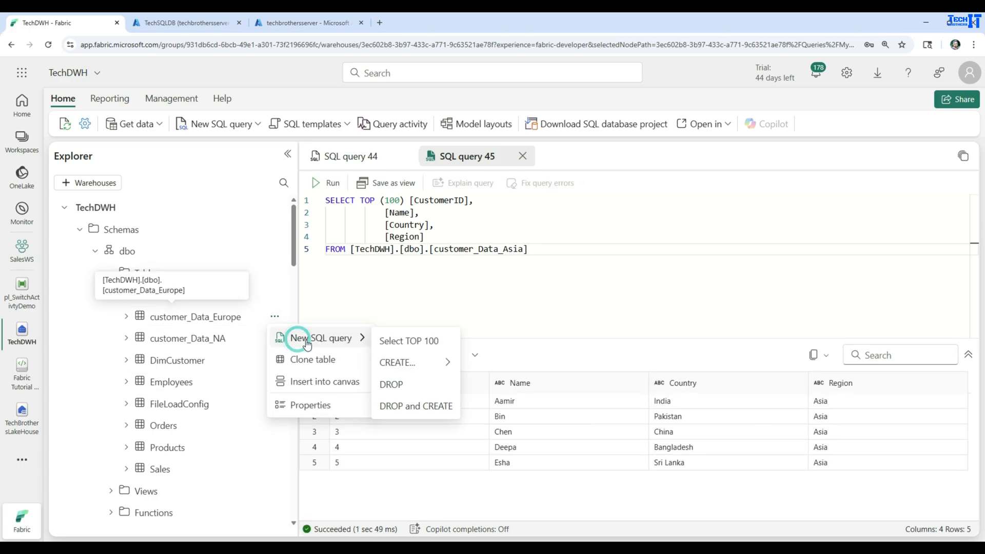
pyautogui.click(403, 340)
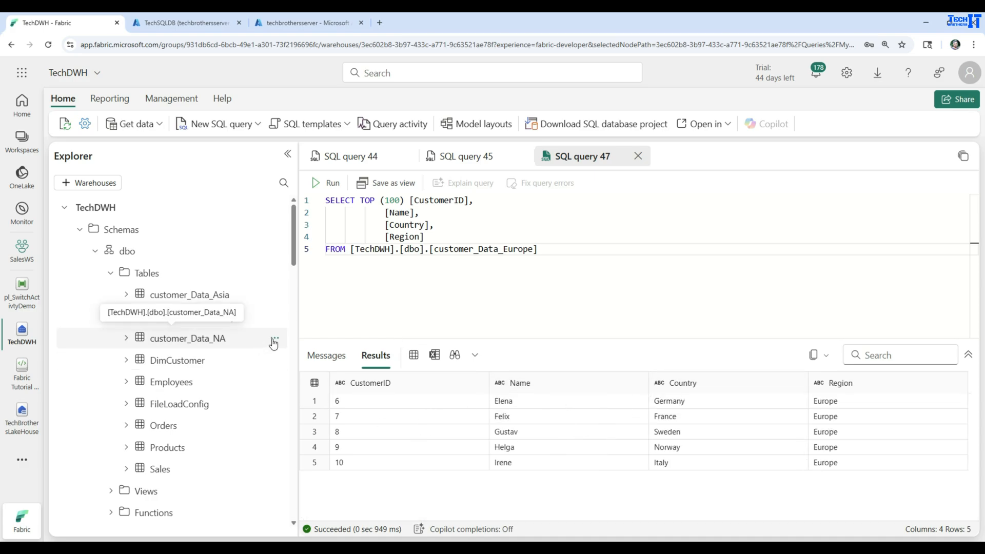
# - Select the top 100 rows of customer_Data_NA in a new SQL query, and return to the pl_SwitchActivtyDemo pipeline
pyautogui.click(275, 338)
pyautogui.click(304, 360)
pyautogui.click(393, 362)
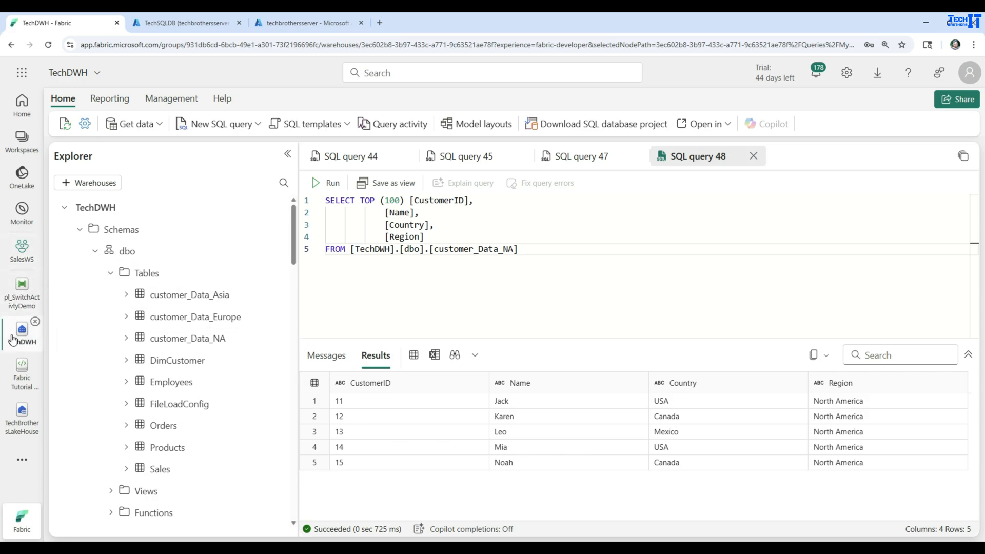
pyautogui.click(18, 307)
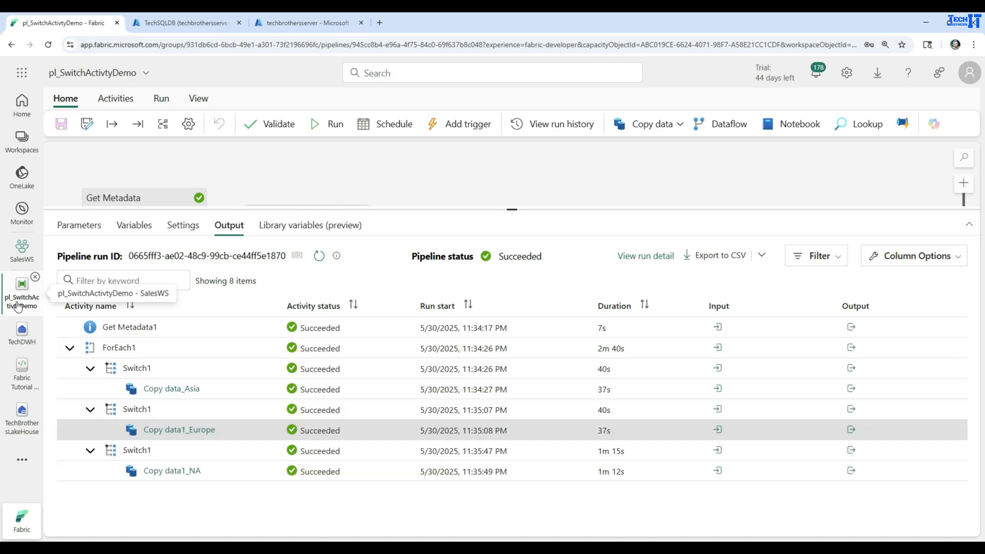